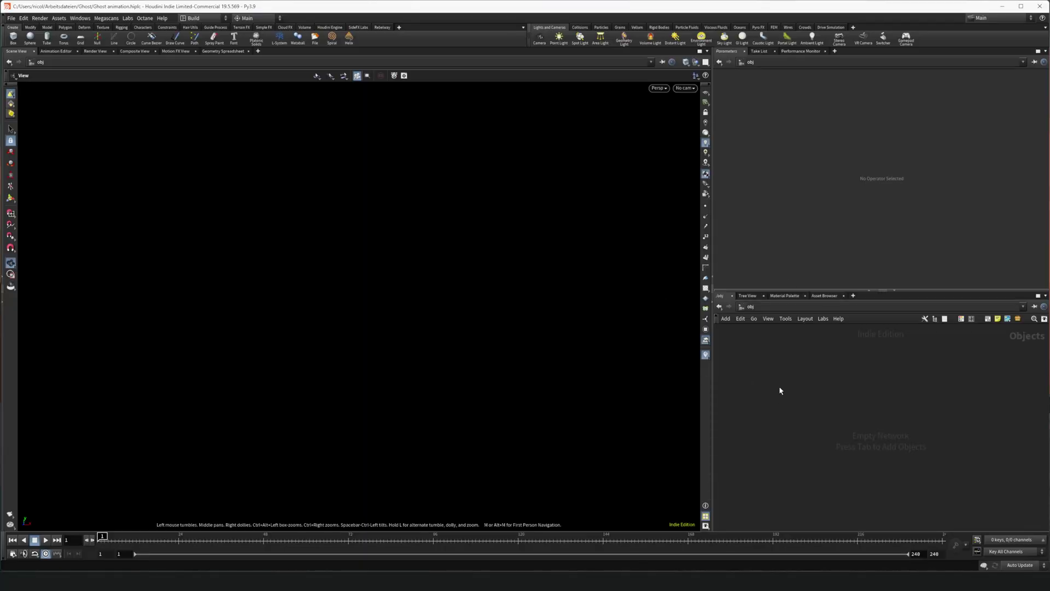
# - Create a Geometry object at object level, rename it Sim and go inside its network
pyautogui.press('Tab')
pyautogui.write('geo')
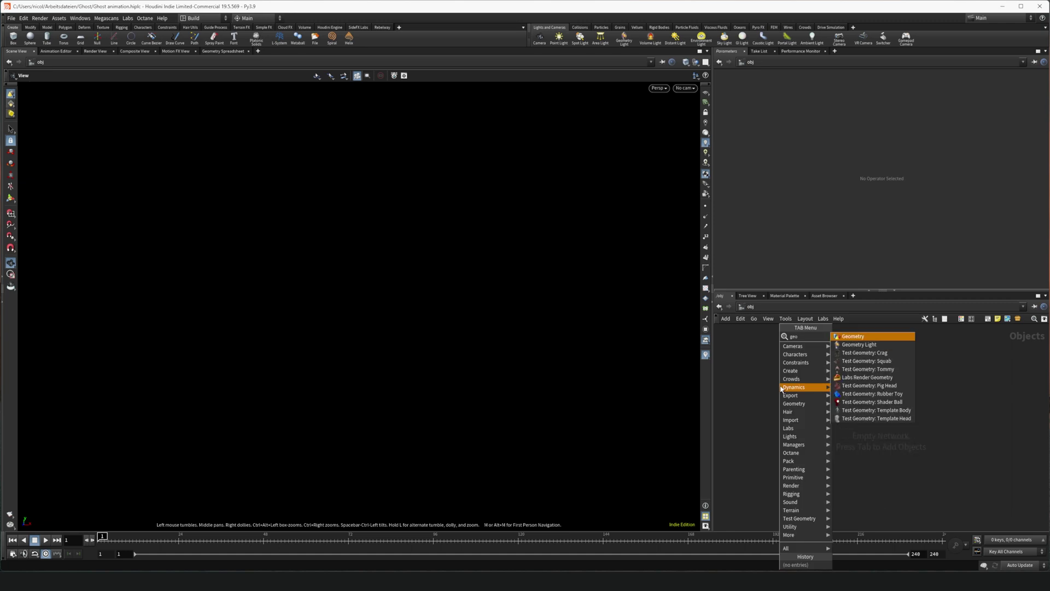
pyautogui.press('Return')
pyautogui.click(781, 389)
pyautogui.doubleClick(815, 377)
pyautogui.write('Sim')
pyautogui.press('Return')
pyautogui.doubleClick(792, 377)
# - Add an Agent node in the Sim network and set its input type to FBX
pyautogui.press('Tab')
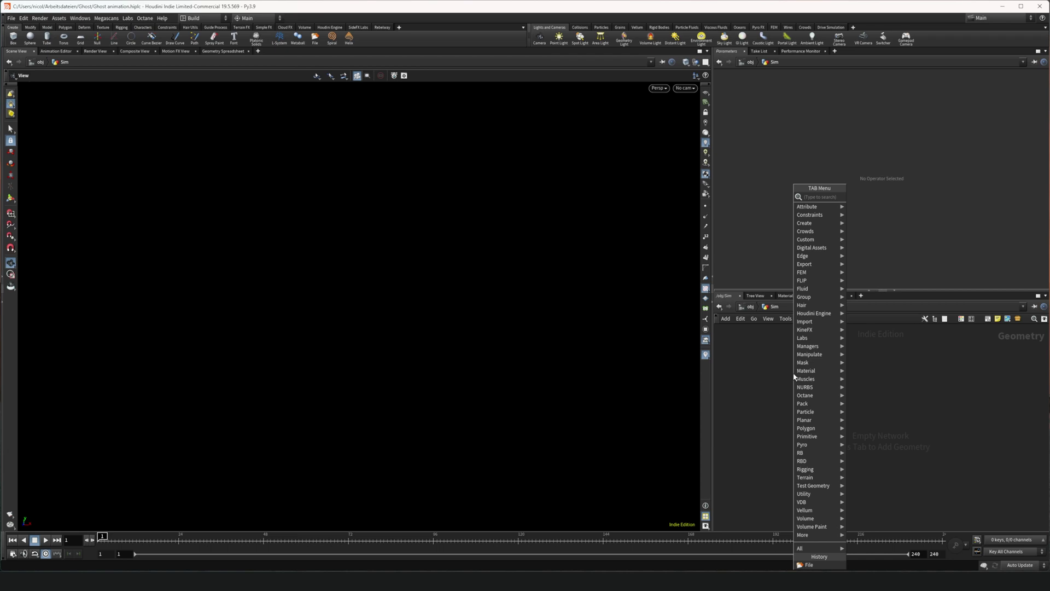
pyautogui.write('agent')
pyautogui.press('Return')
pyautogui.click(803, 361)
pyautogui.click(804, 195)
pyautogui.click(805, 219)
# - Load Salsa Dancing.fbx from the Ghost project folder as the agent's FBX file
pyautogui.click(1034, 204)
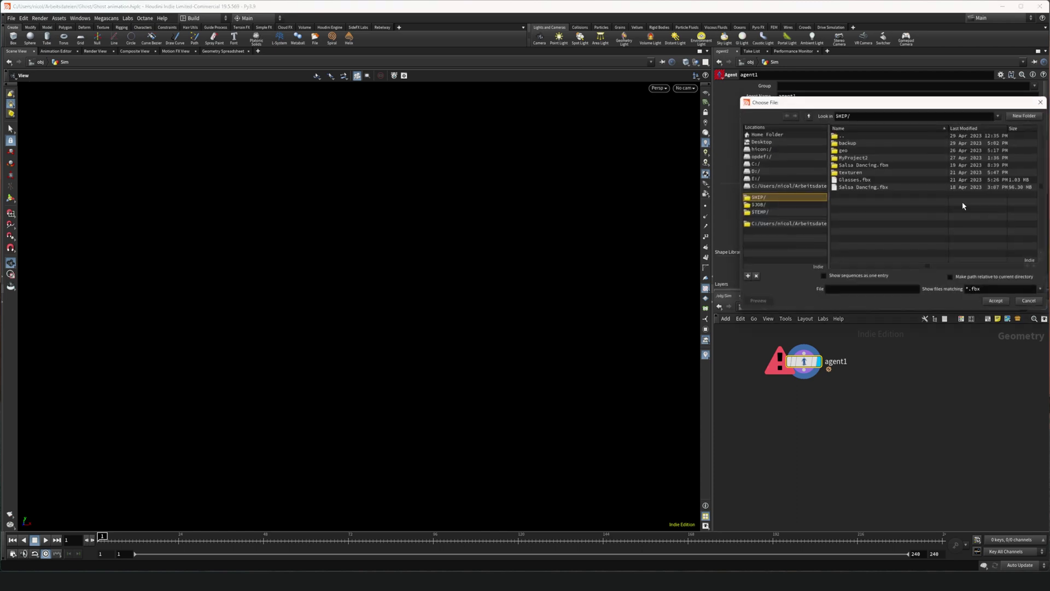
pyautogui.click(787, 186)
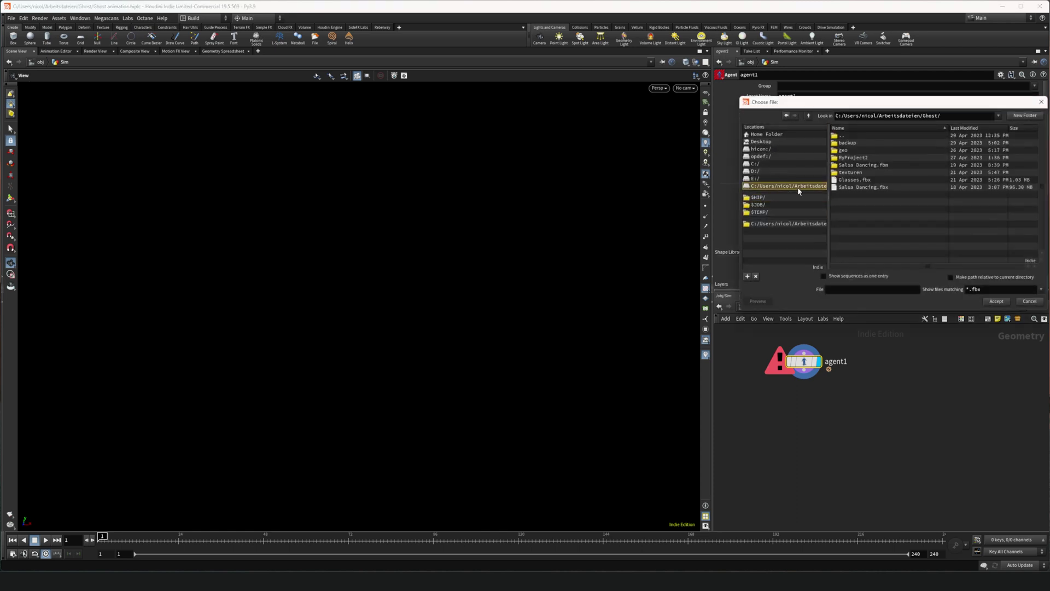
pyautogui.click(838, 188)
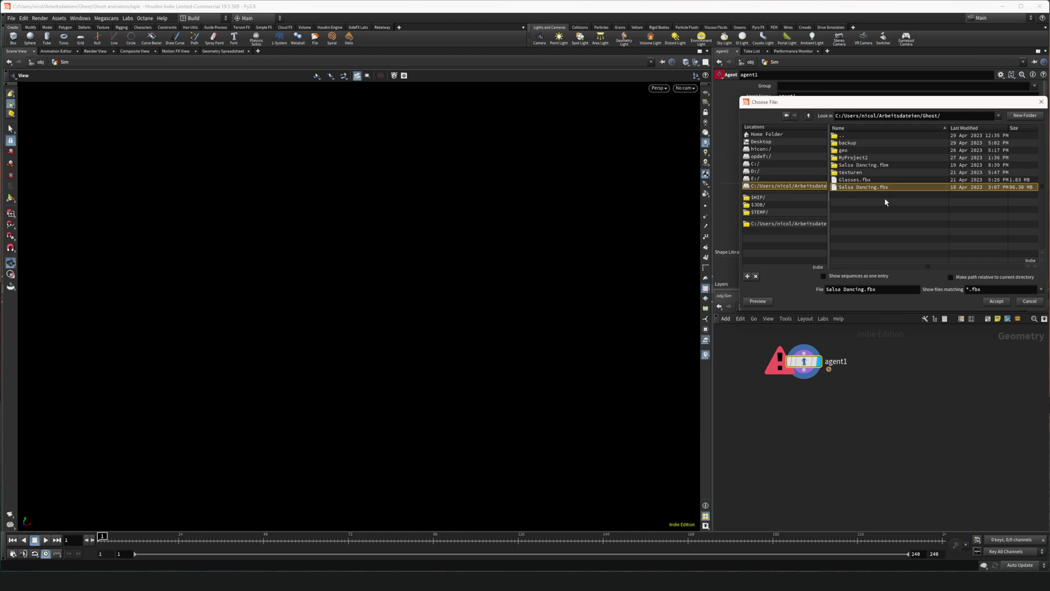
pyautogui.click(995, 301)
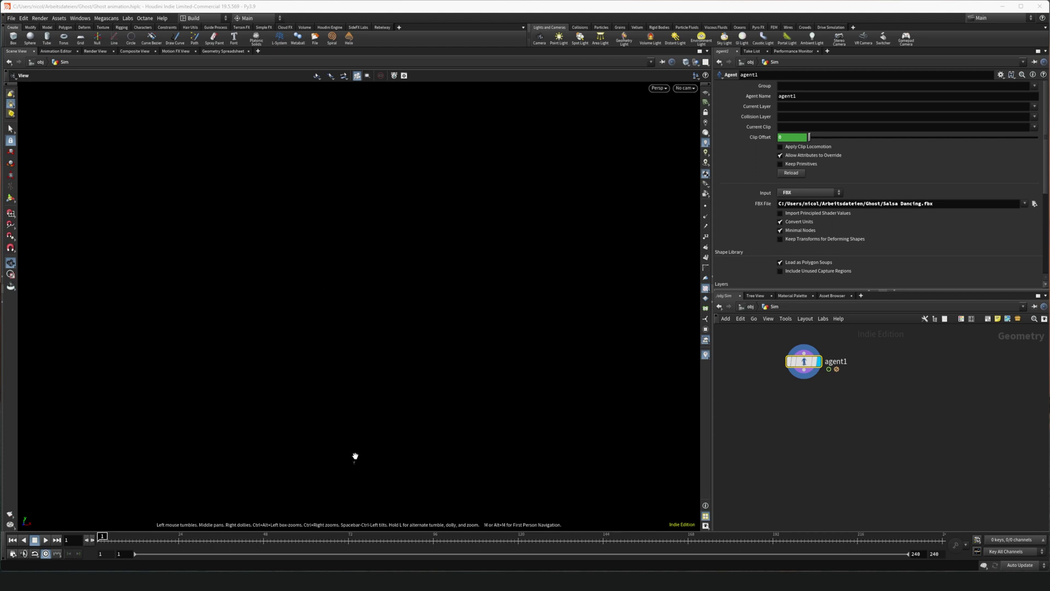
# - Frame the whole imported character in the viewport and play the timeline to check whether it is animated
pyautogui.click(26, 76)
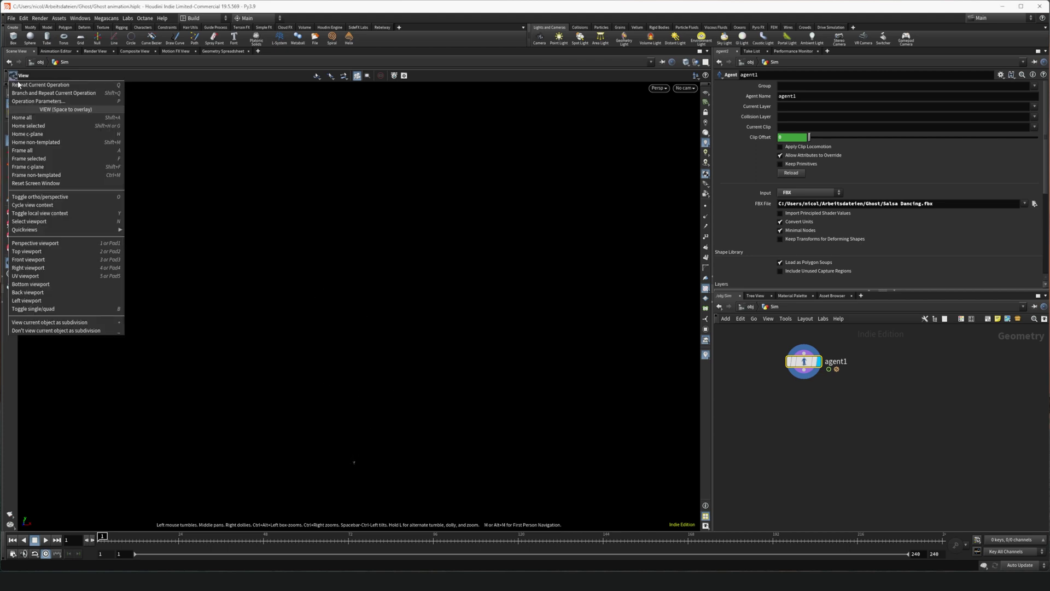
pyautogui.click(33, 118)
pyautogui.moveTo(361, 350); pyautogui.dragTo(436, 309)
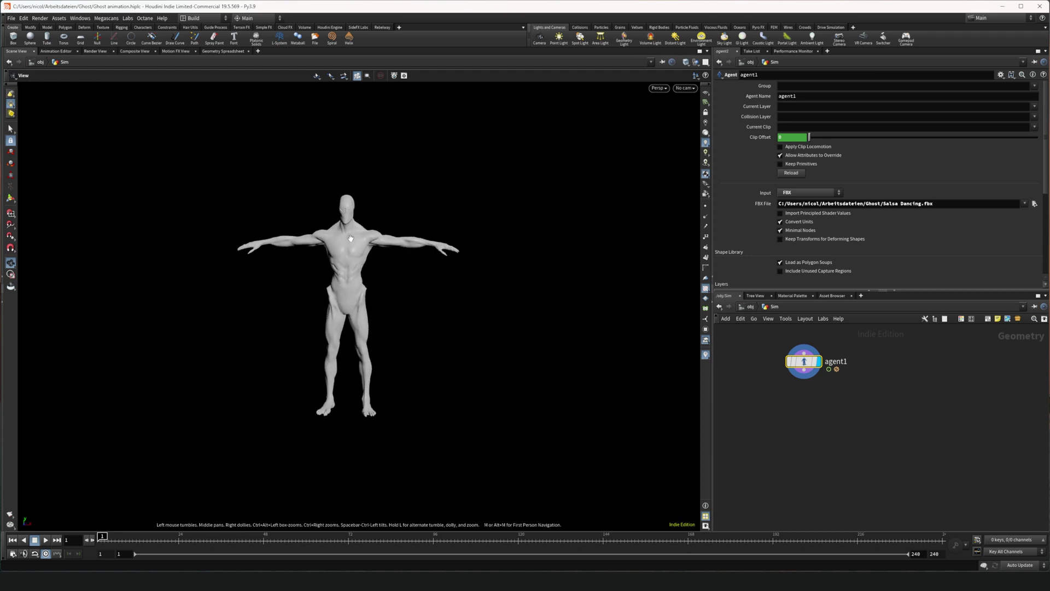
pyautogui.moveTo(329, 252); pyautogui.dragTo(436, 300)
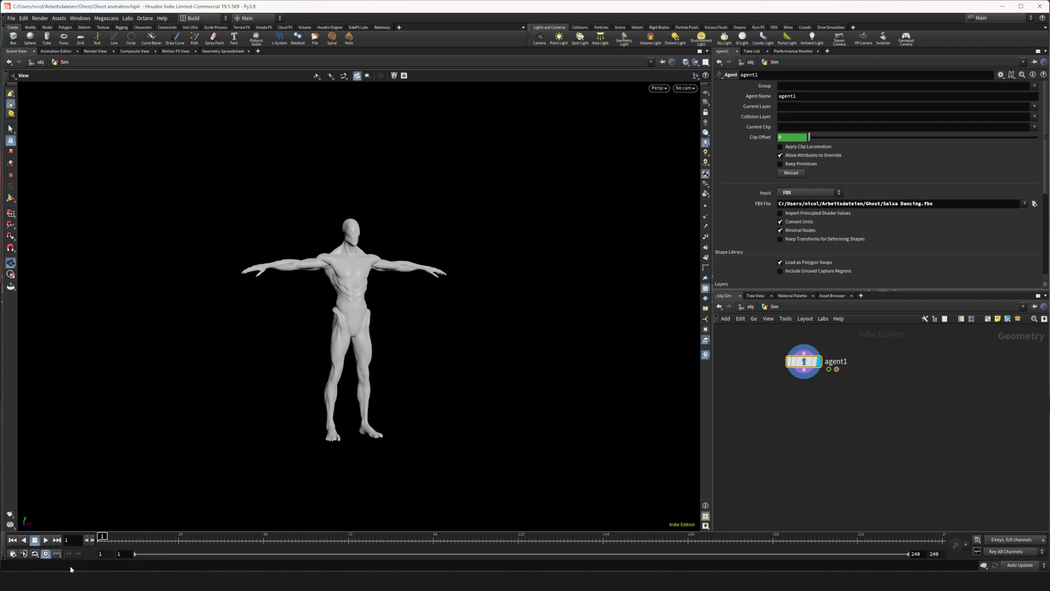
pyautogui.click(46, 541)
pyautogui.click(46, 540)
pyautogui.moveTo(483, 359); pyautogui.dragTo(593, 300)
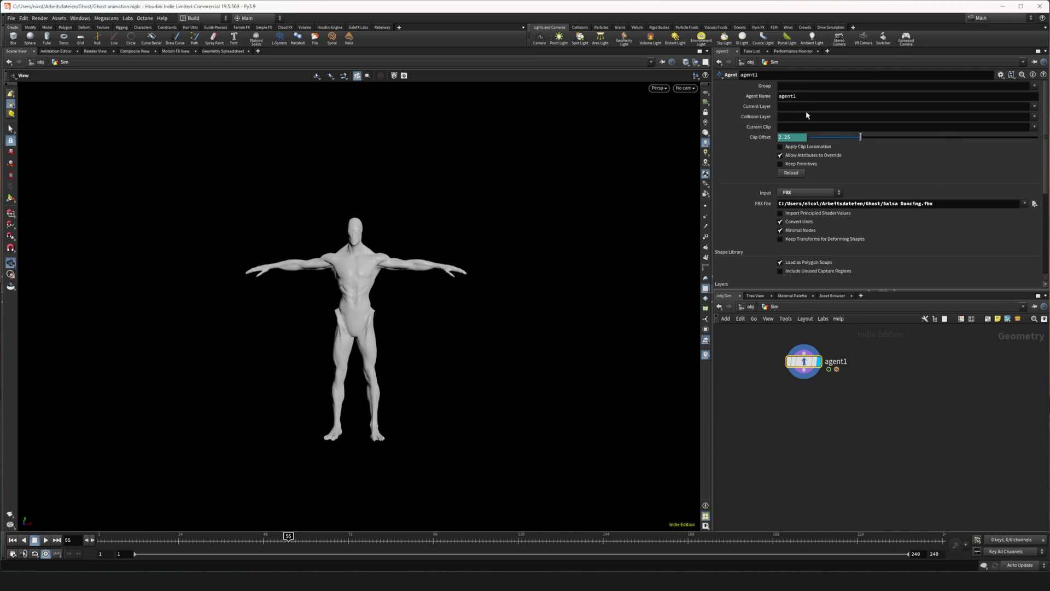
# - Set the agent's current clip to mixamo.com, preview the dance and return the timeline to frame 1
pyautogui.click(1034, 128)
pyautogui.click(1016, 145)
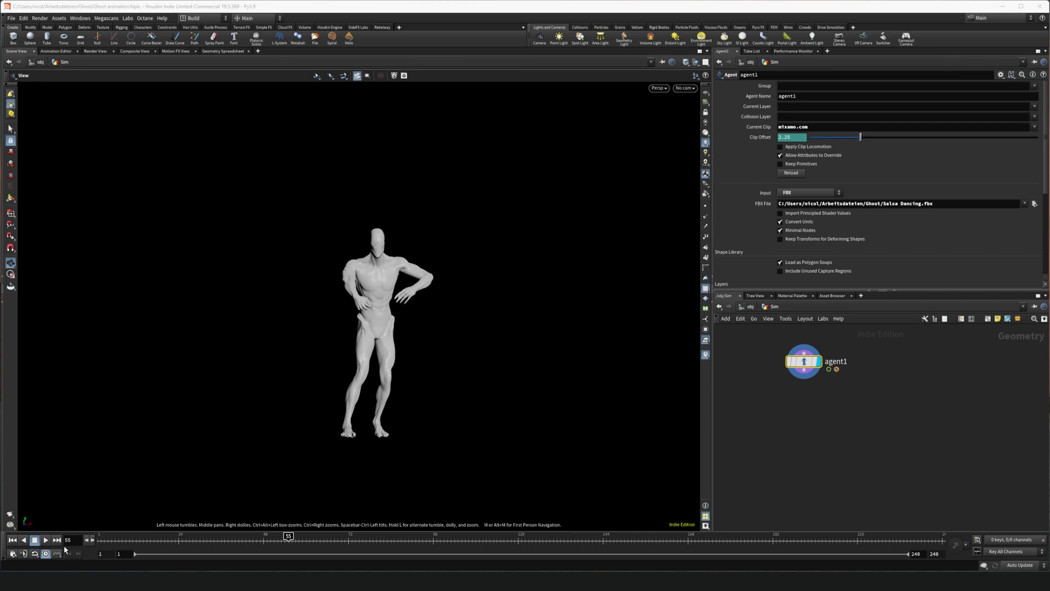
pyautogui.click(46, 540)
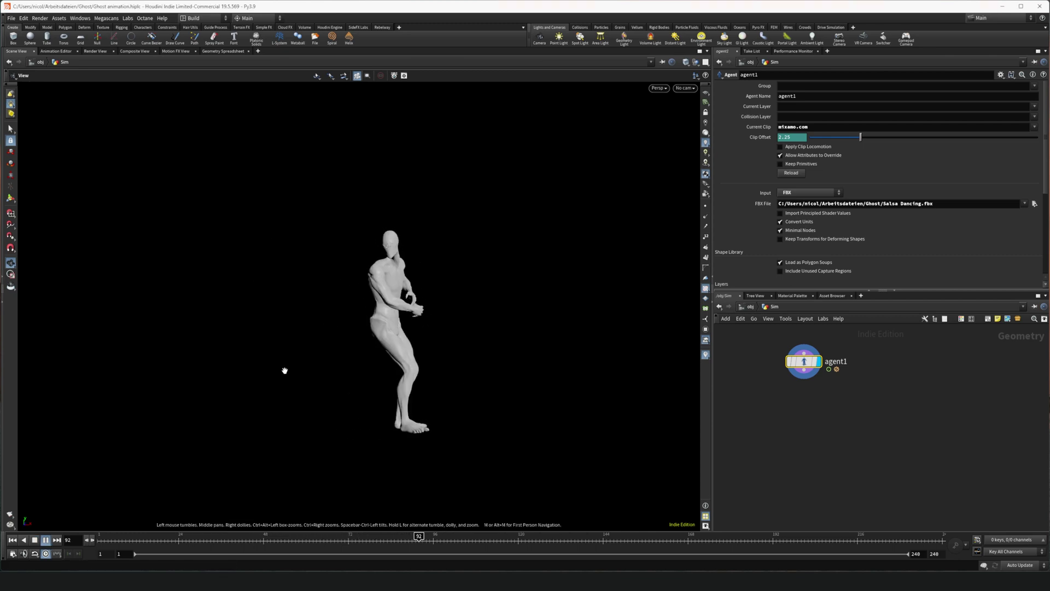
pyautogui.click(136, 537)
pyautogui.moveTo(136, 538); pyautogui.dragTo(88, 534)
pyautogui.moveTo(283, 467); pyautogui.dragTo(474, 343)
pyautogui.moveTo(460, 400)
pyautogui.mouseDown()
pyautogui.moveTo(395, 336)
pyautogui.moveTo(386, 342)
pyautogui.moveTo(463, 387)
pyautogui.mouseUp()
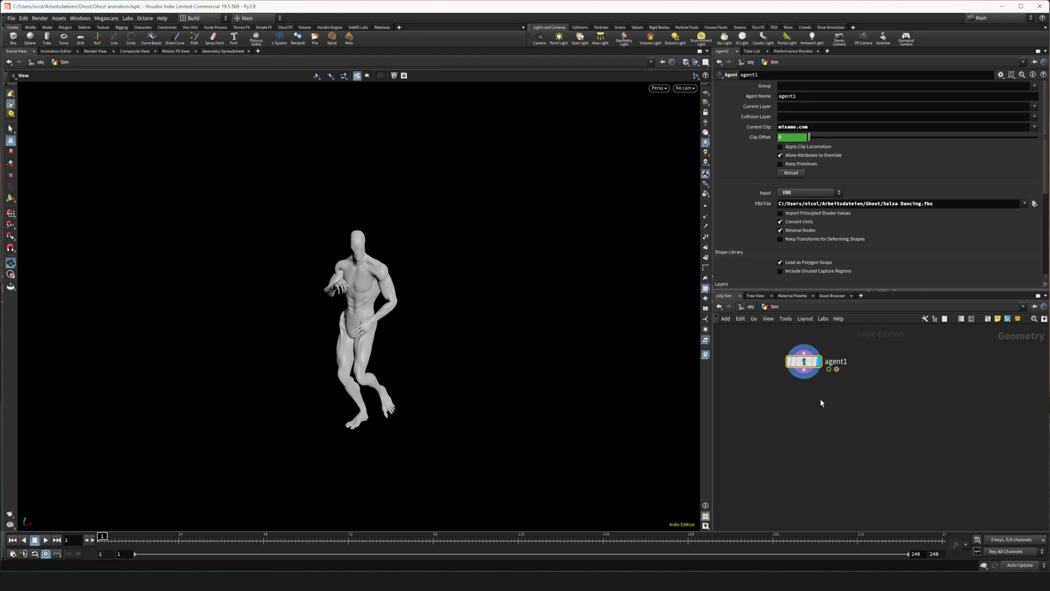
# - Add an Agent Unpack node below agent1 and display its result in the viewport
pyautogui.press('Tab')
pyautogui.write('q')
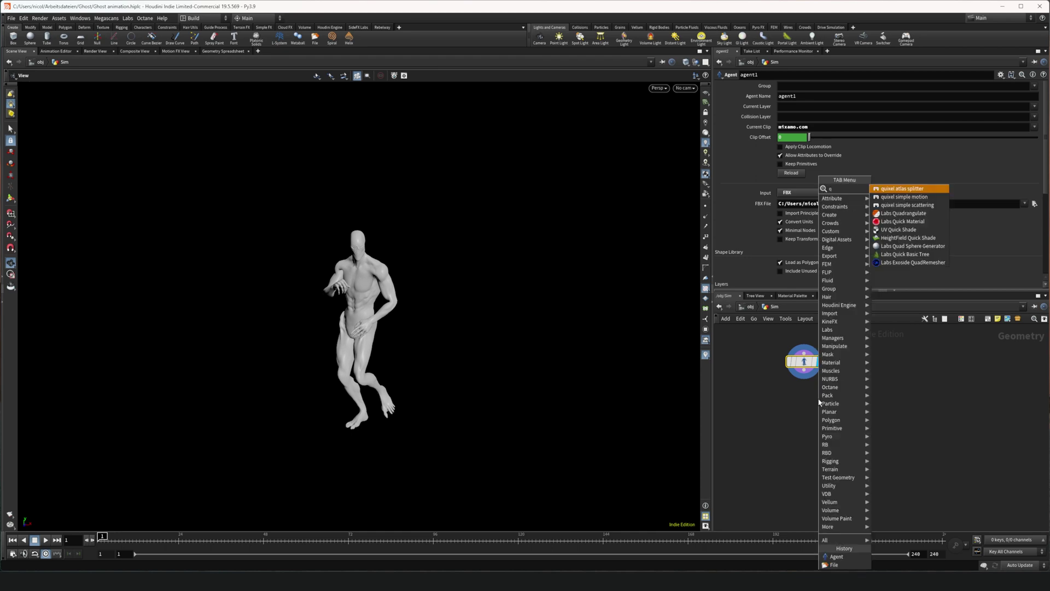
pyautogui.press('BackSpace')
pyautogui.write('agent unpack')
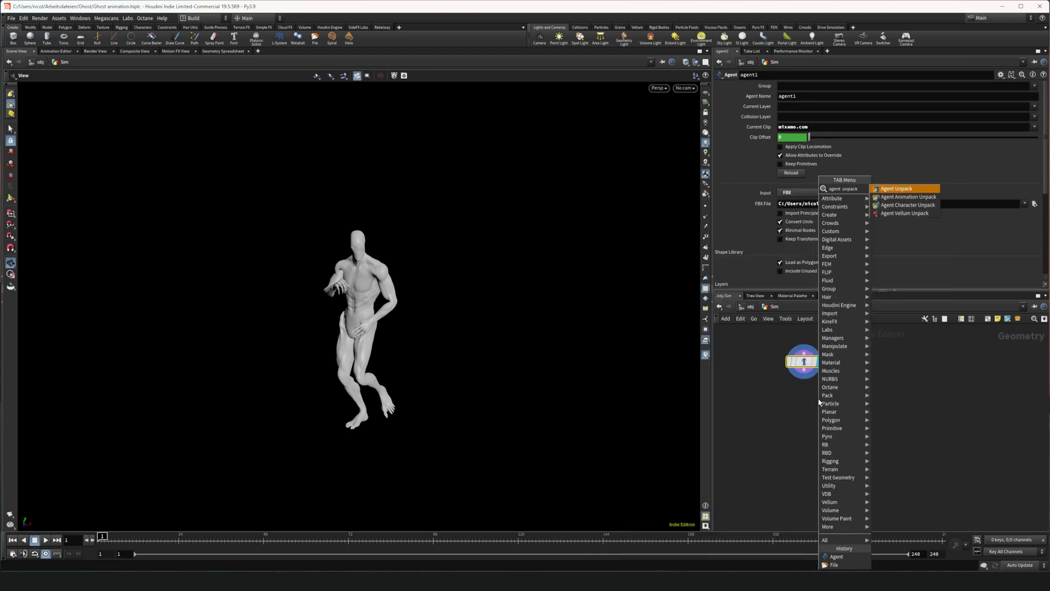
pyautogui.press('Return')
pyautogui.click(810, 394)
pyautogui.moveTo(816, 394); pyautogui.dragTo(810, 397)
pyautogui.click(814, 397)
pyautogui.scroll(5, 358, 292)
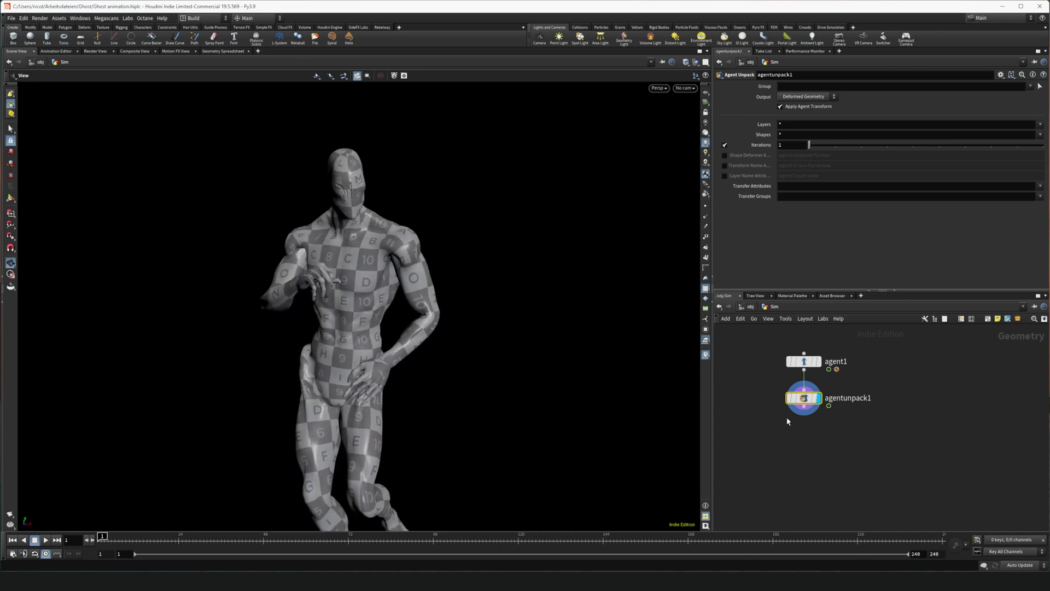
# - Add a Null node below agentunpack1 and rename it COLLIDER
pyautogui.press('Tab')
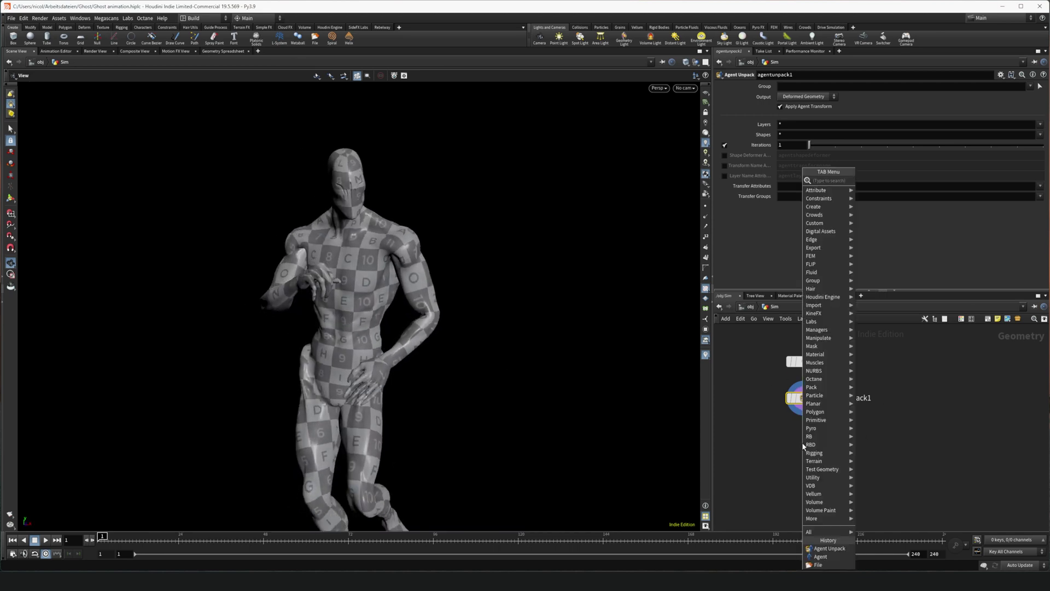
pyautogui.write('null')
pyautogui.press('Return')
pyautogui.click(801, 442)
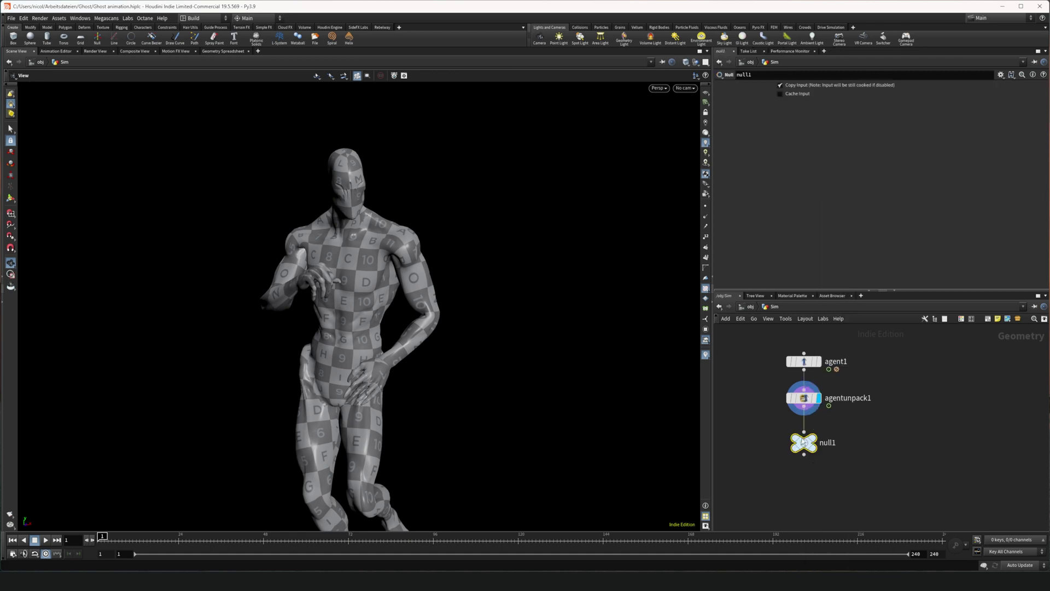
pyautogui.doubleClick(827, 443)
pyautogui.write('COLLIDER')
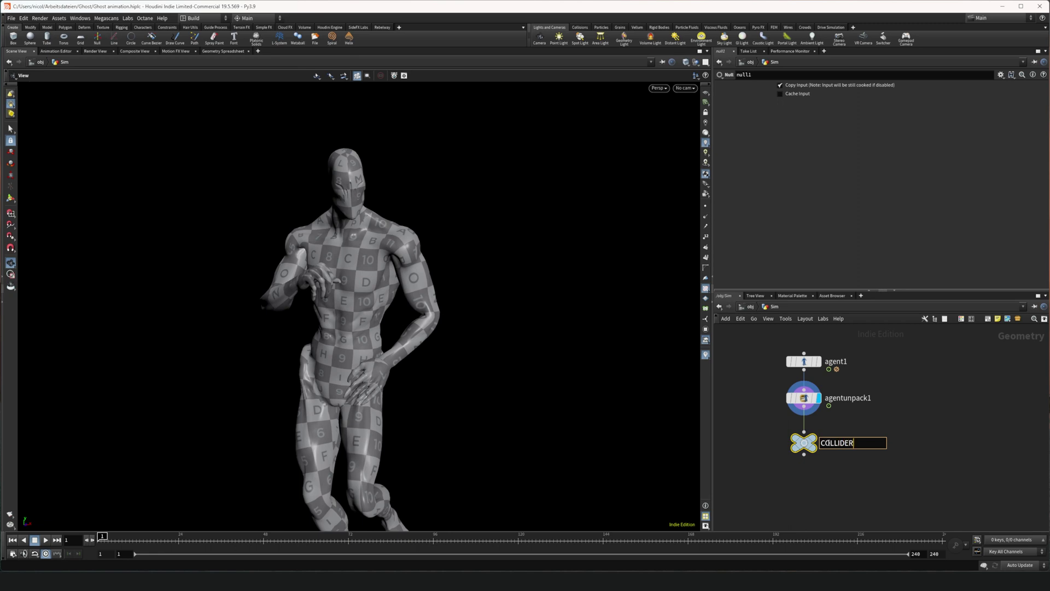
pyautogui.press('Return')
pyautogui.press('f')
# - Add a Grid node beside the COLLIDER null and rename it GROUND
pyautogui.press('Tab')
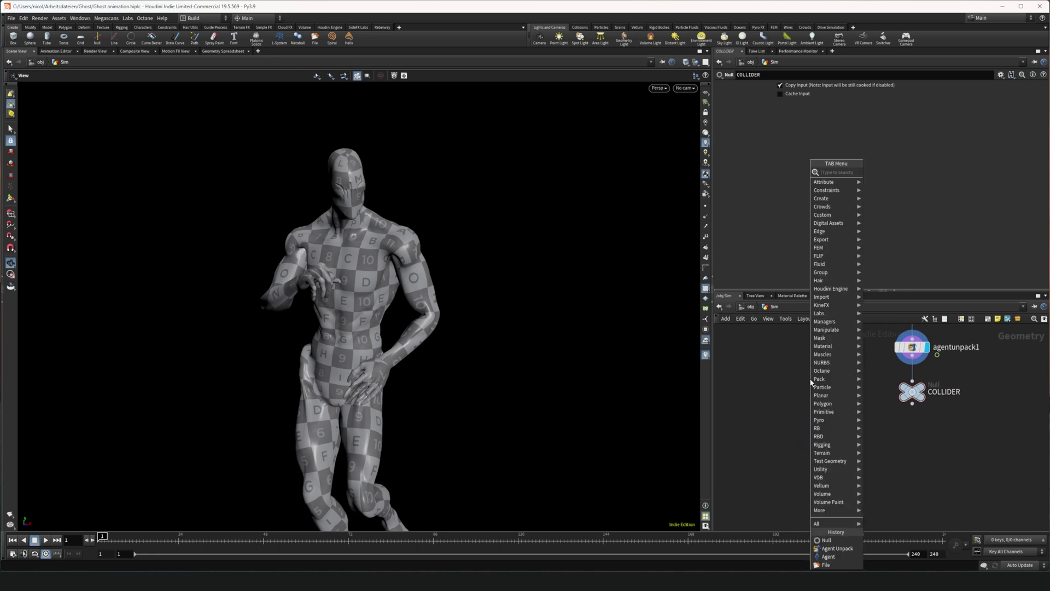
pyautogui.write('grid')
pyautogui.press('Return')
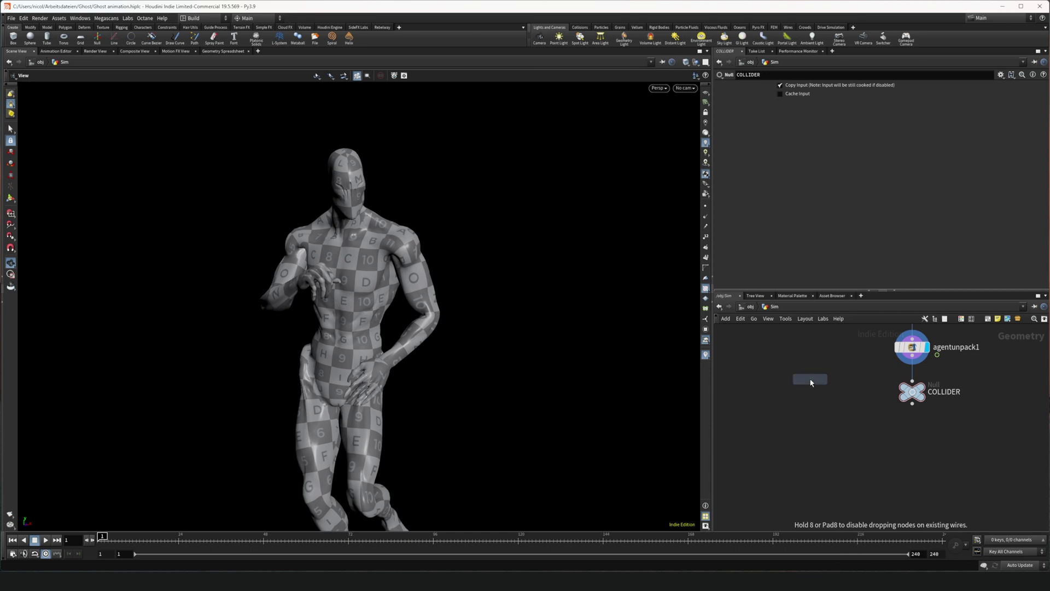
pyautogui.click(813, 395)
pyautogui.doubleClick(838, 392)
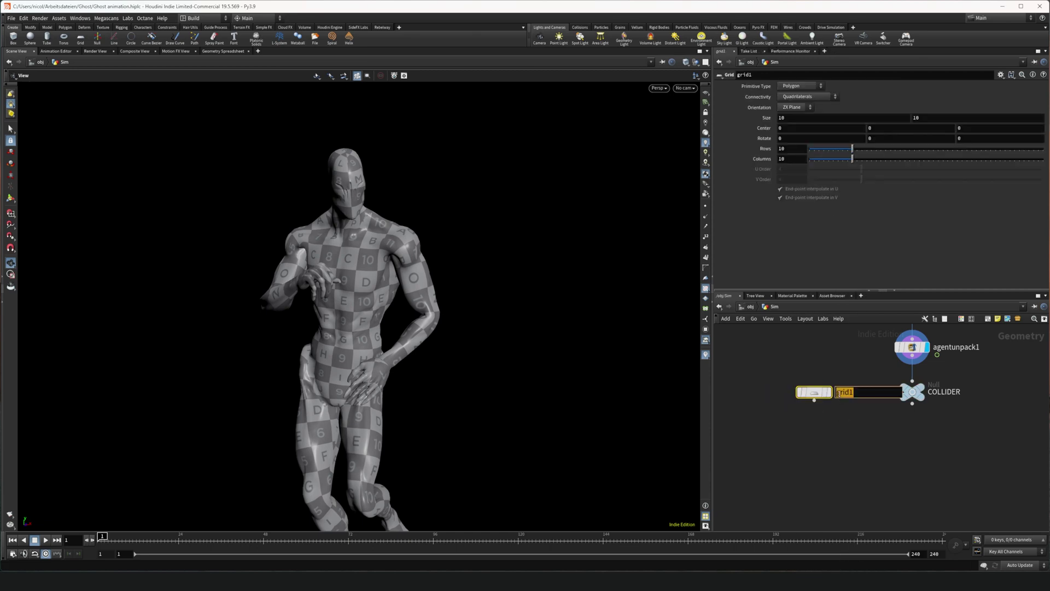
pyautogui.write('GROUND')
pyautogui.press('Return')
# - Add a Merge node and connect GROUND as its first input and COLLIDER as its second
pyautogui.press('Tab')
pyautogui.write('merge')
pyautogui.press('Return')
pyautogui.click(865, 444)
pyautogui.moveTo(813, 399); pyautogui.dragTo(870, 431)
pyautogui.moveTo(912, 403); pyautogui.dragTo(870, 435)
pyautogui.moveTo(989, 432); pyautogui.dragTo(861, 486, button='middle')
pyautogui.scroll(-3, 877, 470)
pyautogui.moveTo(894, 454); pyautogui.dragTo(886, 434, button='middle')
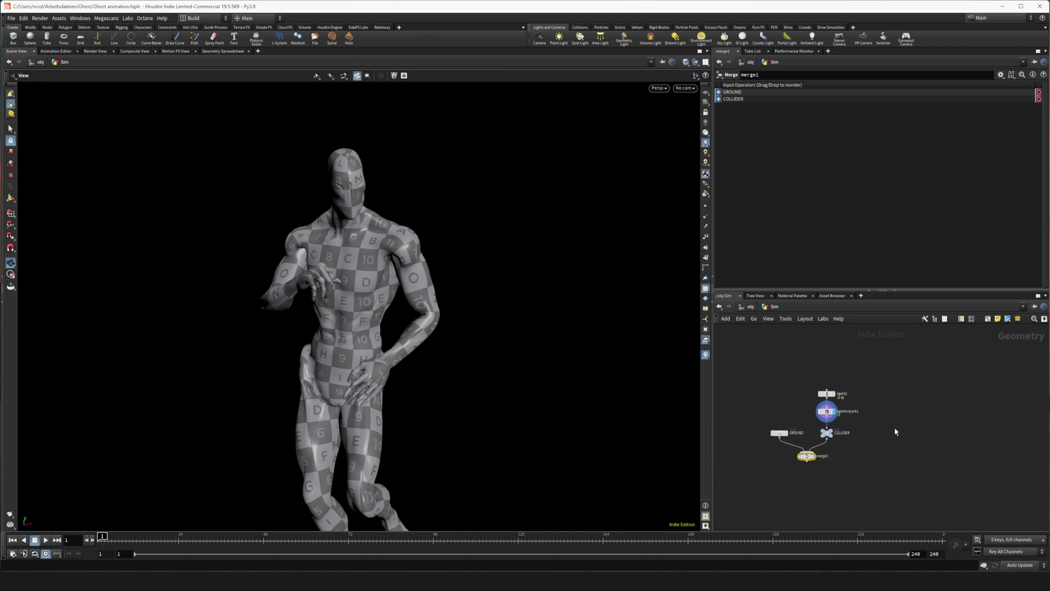
# - Add a second Grid node beside the agent chain and set its size to 2.5 by 2.5
pyautogui.press('Tab')
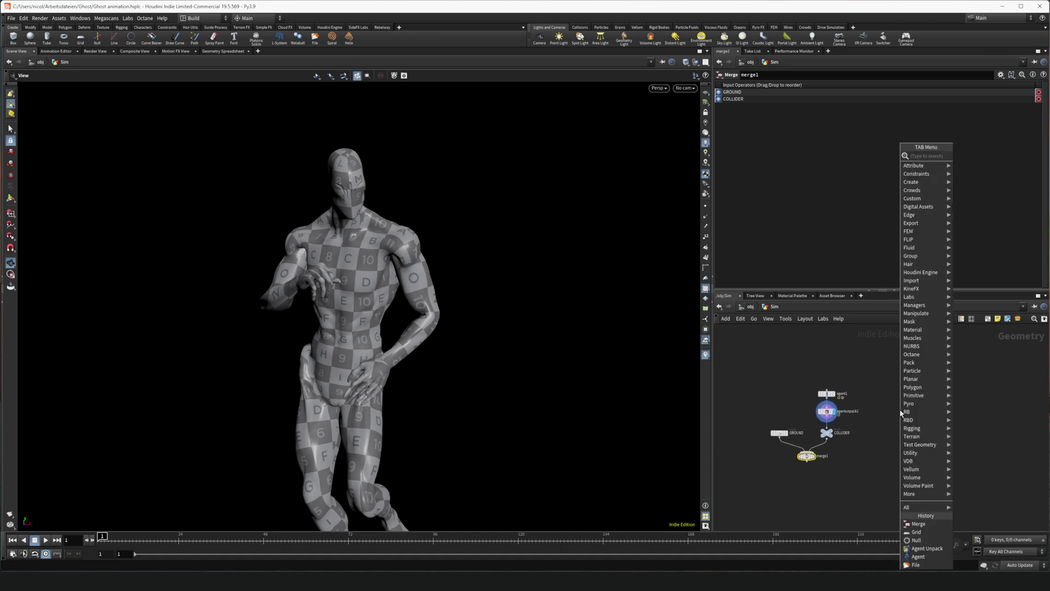
pyautogui.write('grid')
pyautogui.press('Return')
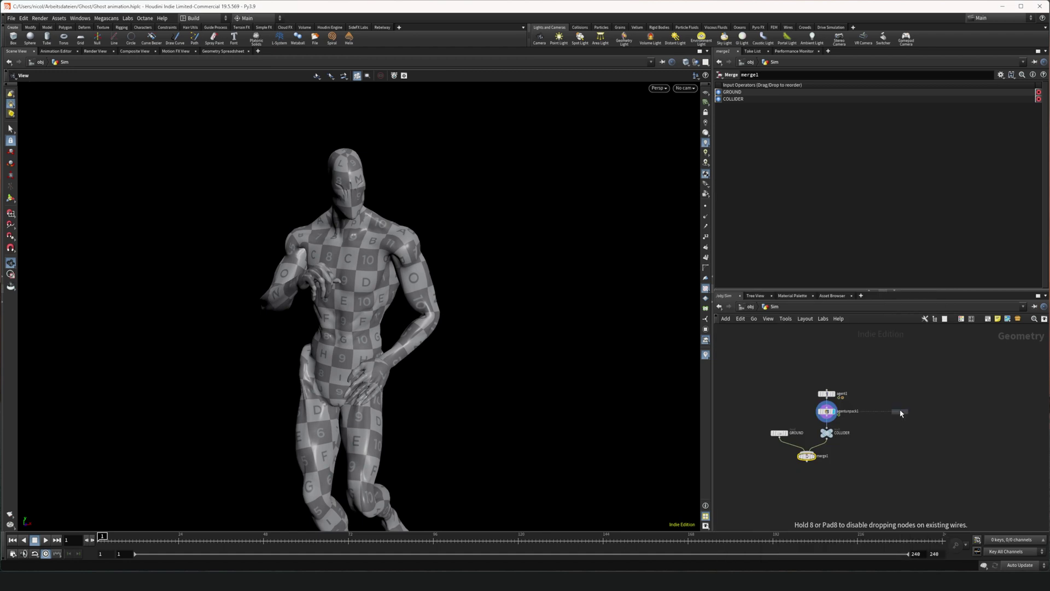
pyautogui.click(900, 413)
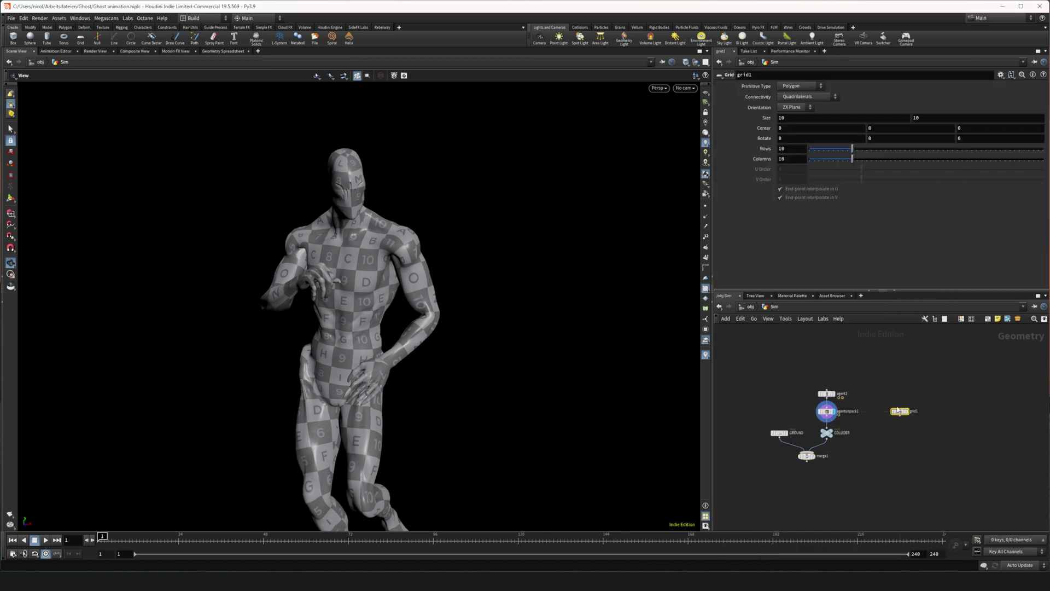
pyautogui.doubleClick(798, 118)
pyautogui.write('2.5')
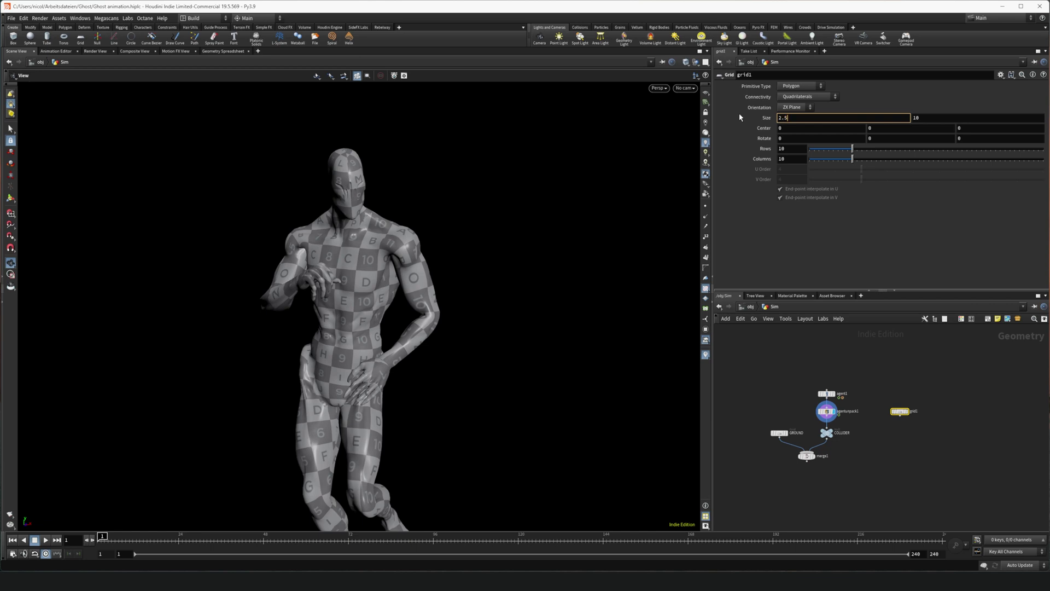
pyautogui.press('Tab')
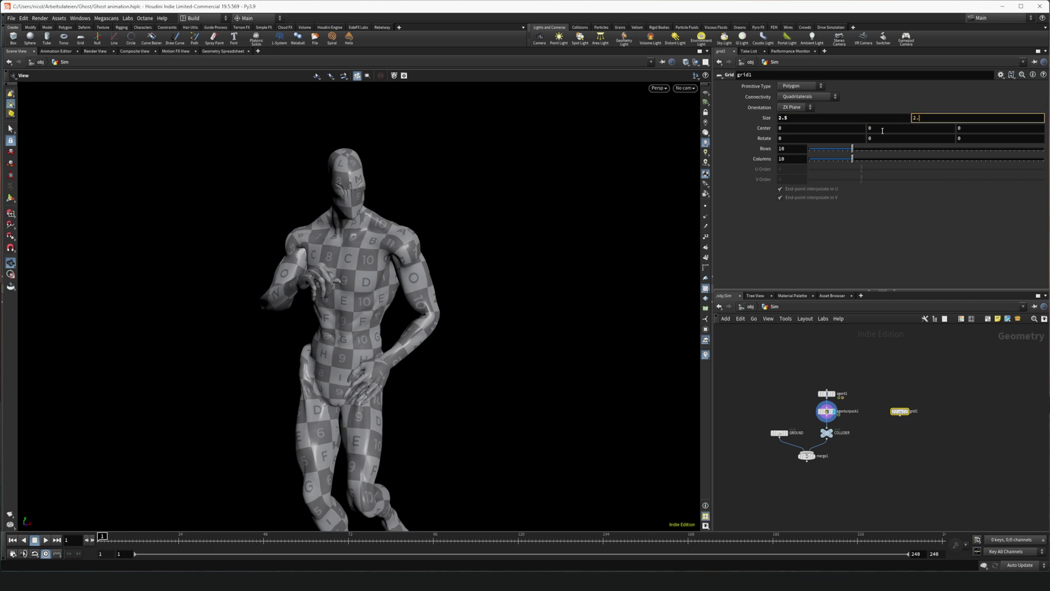
pyautogui.press('Return')
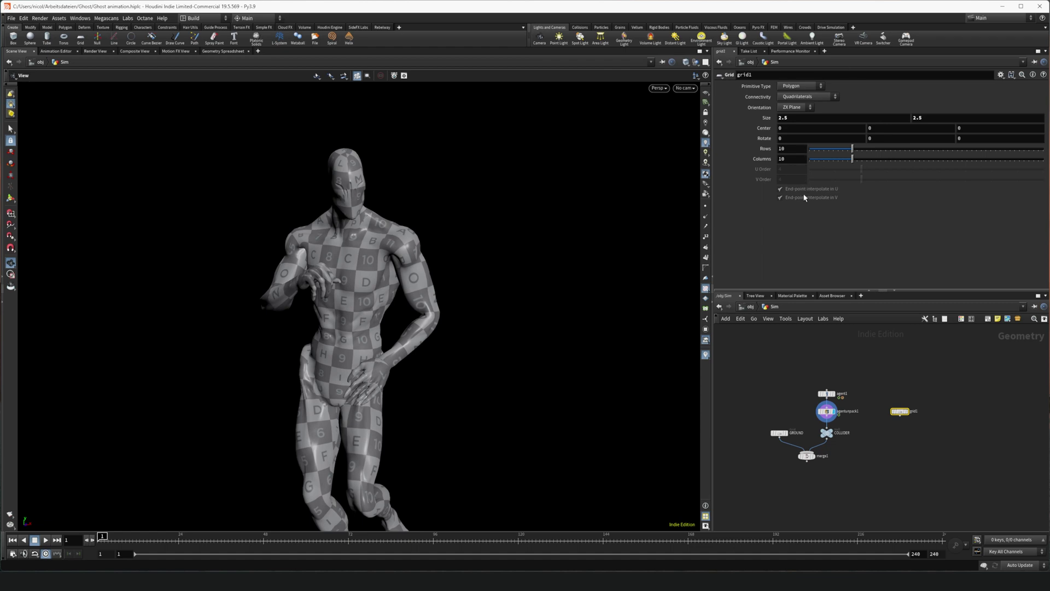
# - Move the new 2.5 by 2.5 grid node slightly higher in the network and rename it Cloth
pyautogui.moveTo(900, 411); pyautogui.dragTo(887, 398)
pyautogui.doubleClick(901, 398)
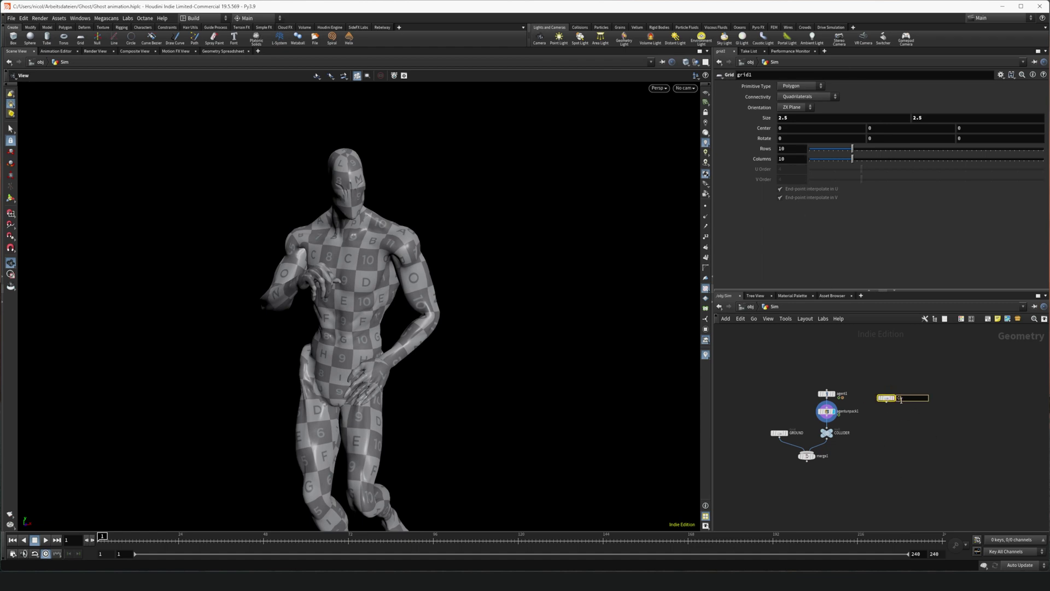
pyautogui.press('Return')
pyautogui.scroll(-3, 881, 420)
pyautogui.moveTo(882, 420); pyautogui.dragTo(848, 388, button='middle')
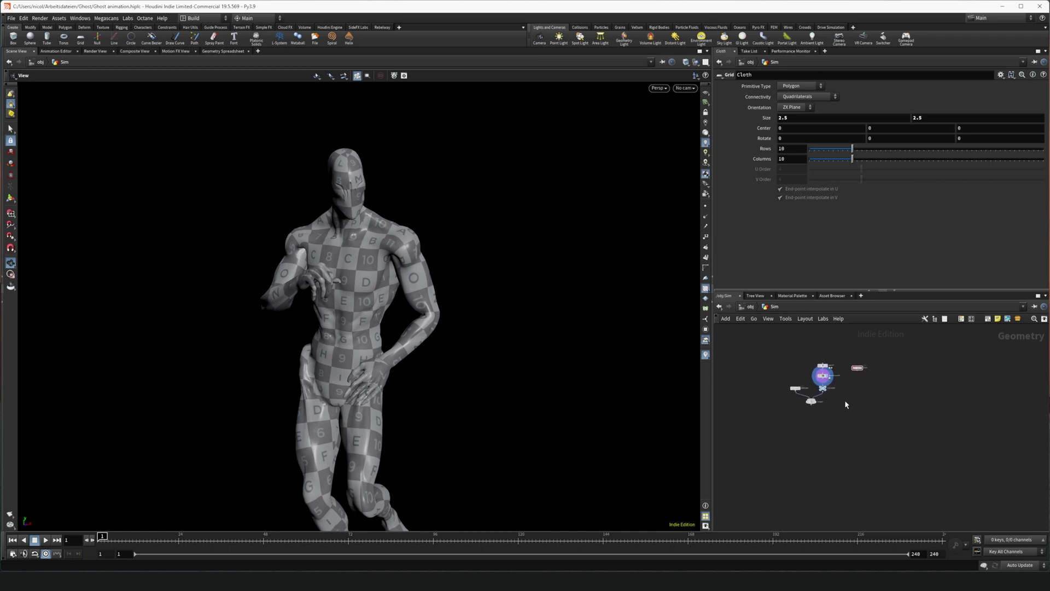
# - Display the Cloth grid in the viewport and bring its whole surface into view
pyautogui.click(866, 363)
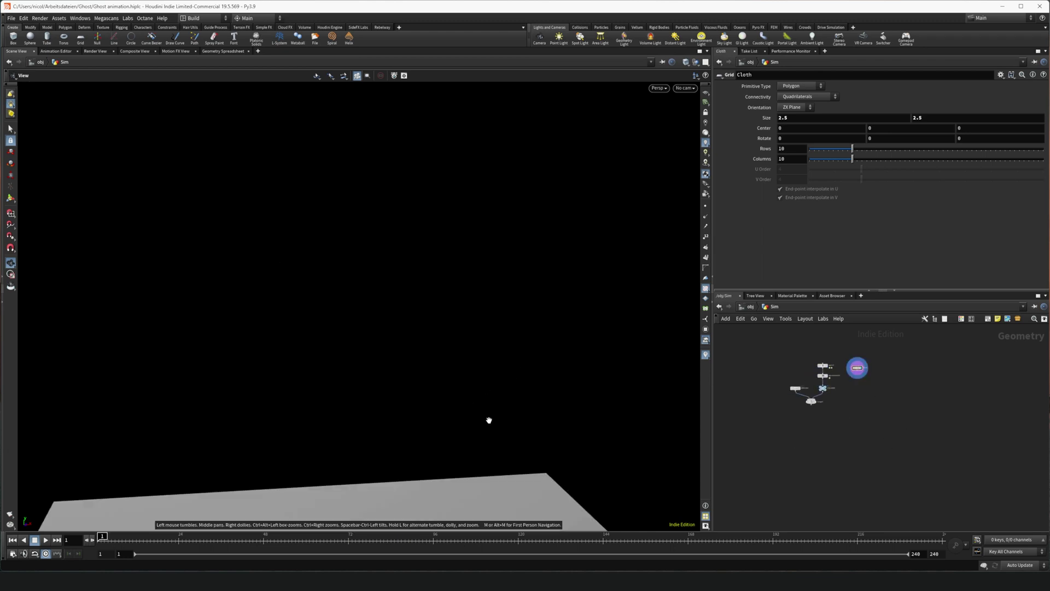
pyautogui.moveTo(502, 418)
pyautogui.mouseDown()
pyautogui.moveTo(477, 457)
pyautogui.moveTo(501, 400)
pyautogui.mouseUp()
pyautogui.moveTo(501, 400); pyautogui.dragTo(502, 212, button='middle')
pyautogui.scroll(4, 877, 329)
# - Turn on the template display of merge1 so ground and character serve as reference around the Cloth grid
pyautogui.moveTo(860, 389)
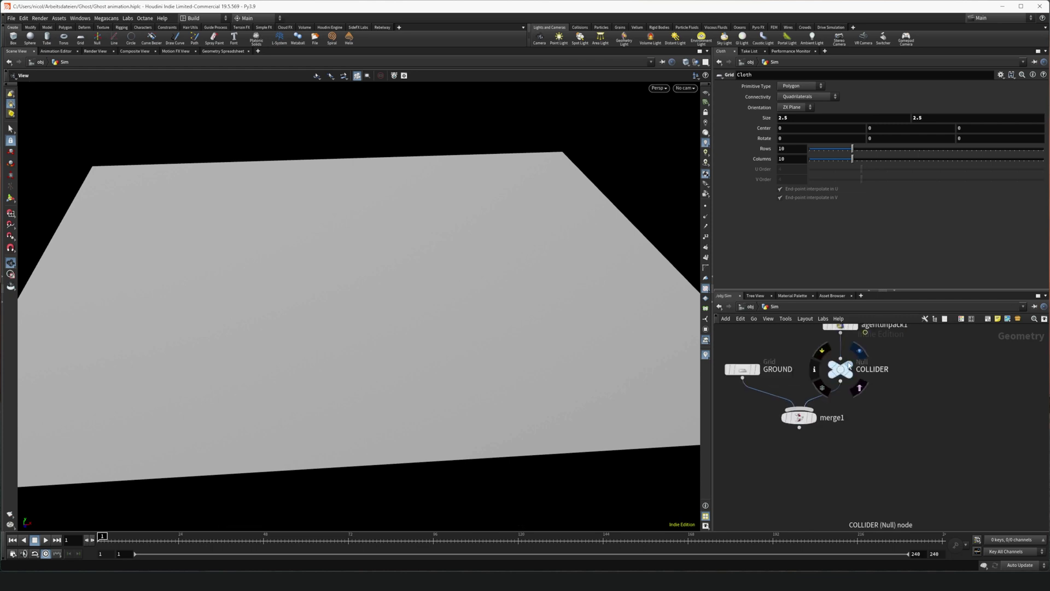
pyautogui.click(815, 429)
pyautogui.scroll(-5, 494, 333)
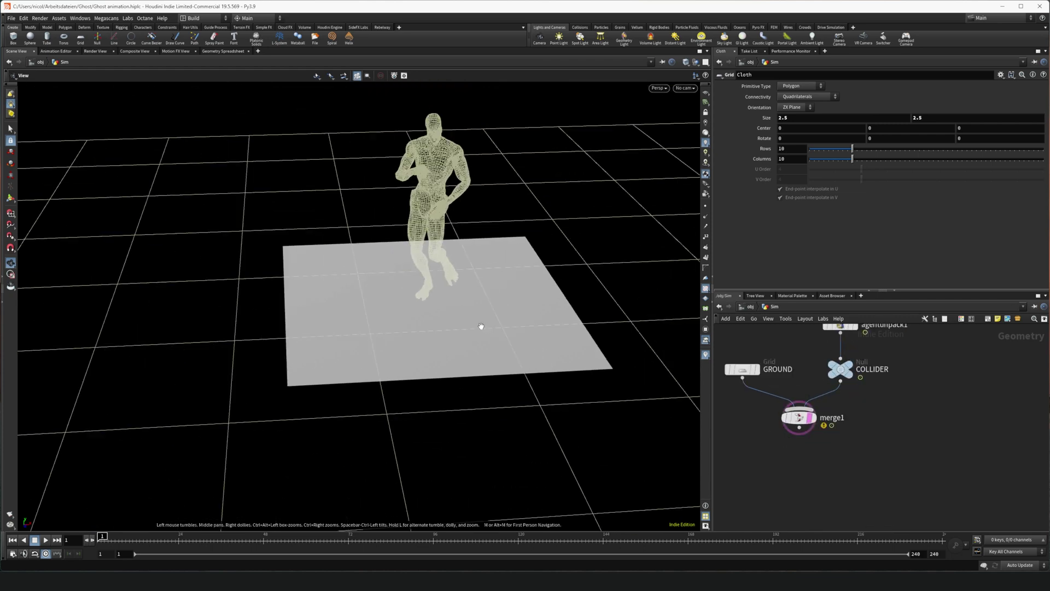
pyautogui.moveTo(507, 419); pyautogui.dragTo(422, 369)
pyautogui.moveTo(944, 344); pyautogui.dragTo(901, 394, button='middle')
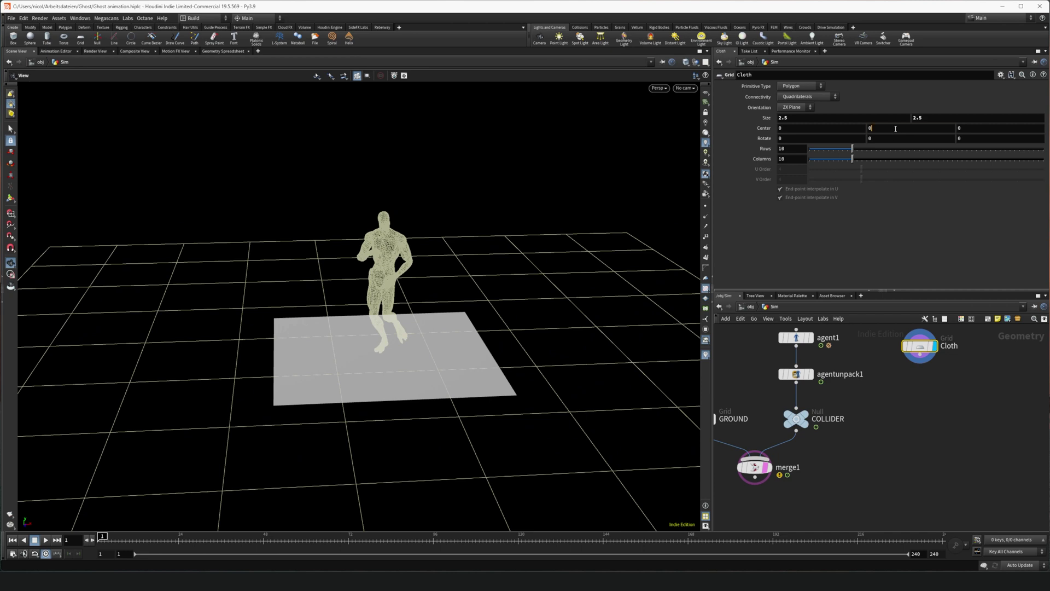
# - Raise the Cloth grid to a centre height of 1.7, just above the character's head
pyautogui.write('1.6')
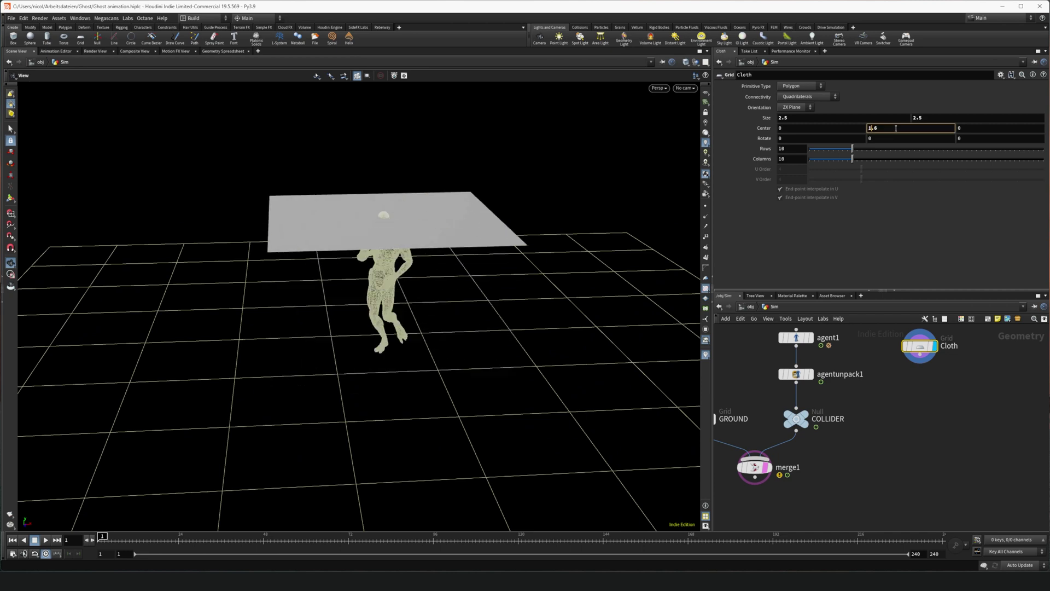
pyautogui.scroll(1, 896, 129)
pyautogui.keyDown('alt'); pyautogui.moveTo(429, 324); pyautogui.dragTo(475, 299); pyautogui.keyUp('alt')
pyautogui.keyDown('alt'); pyautogui.moveTo(457, 260); pyautogui.dragTo(382, 277); pyautogui.keyUp('alt')
# - Add a Vellum Configure Cloth node and connect the Cloth grid to its first input
pyautogui.press('Tab')
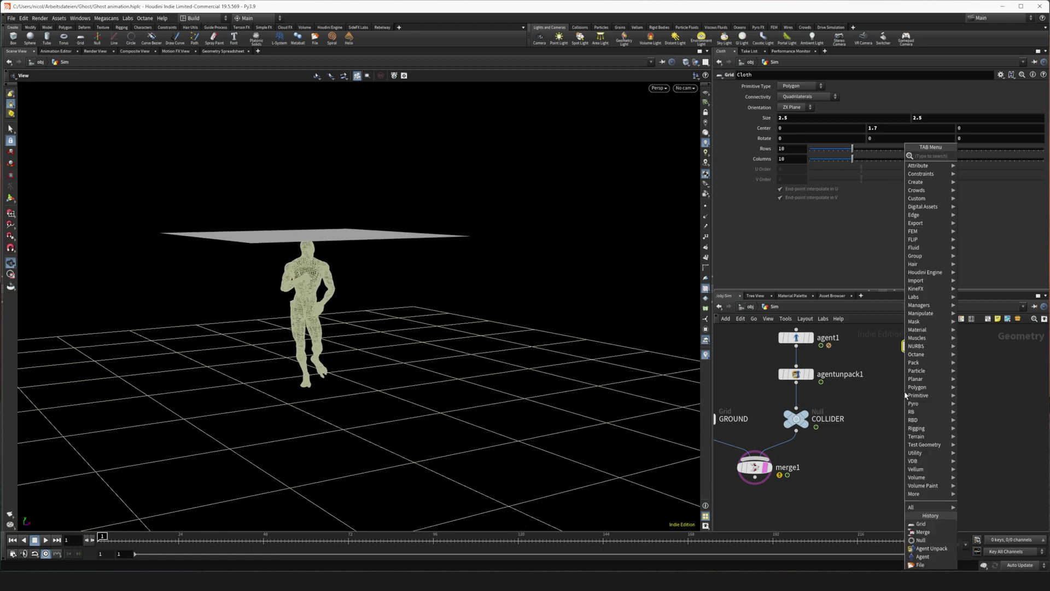
pyautogui.write('vellum confi')
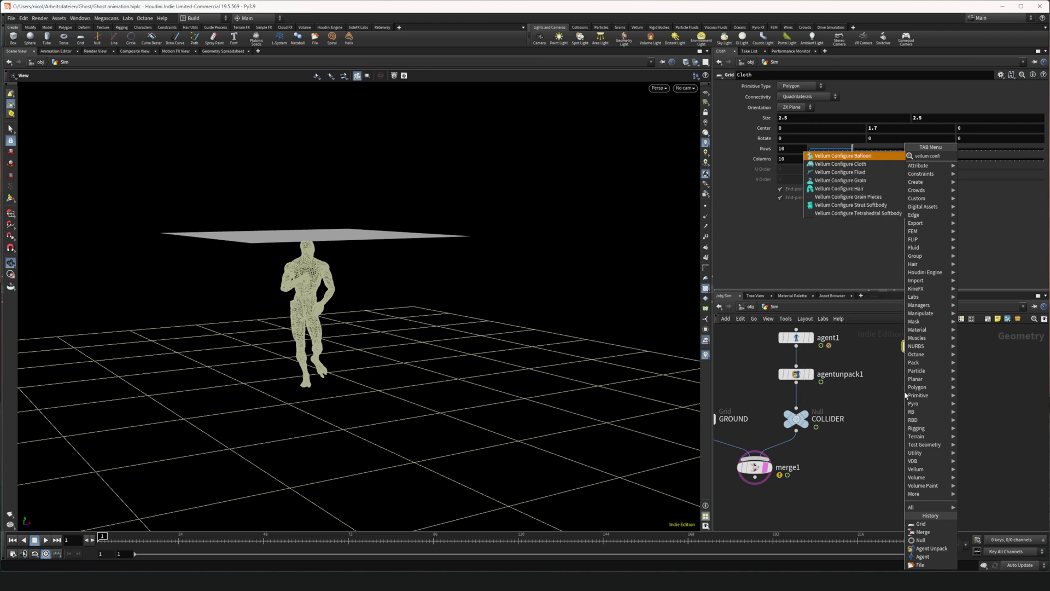
pyautogui.click(840, 164)
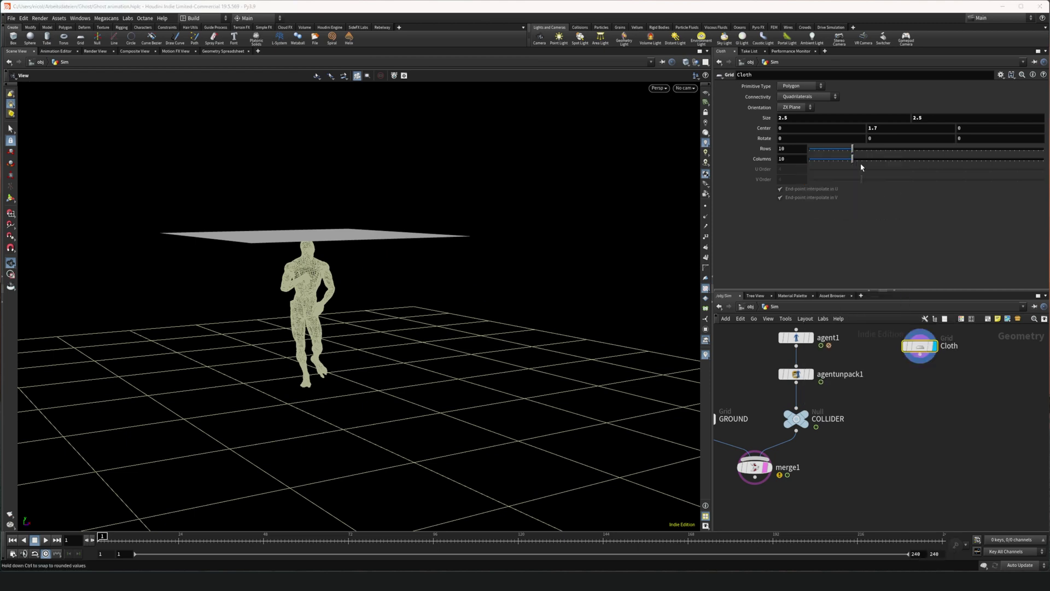
pyautogui.click(897, 414)
pyautogui.moveTo(920, 355); pyautogui.dragTo(868, 519)
pyautogui.moveTo(917, 477); pyautogui.dragTo(970, 339, button='middle')
pyautogui.moveTo(909, 375); pyautogui.dragTo(814, 398)
# - Set the stretch stiffness of vellumcloth1 to 1.2
pyautogui.scroll(-3, 765, 253)
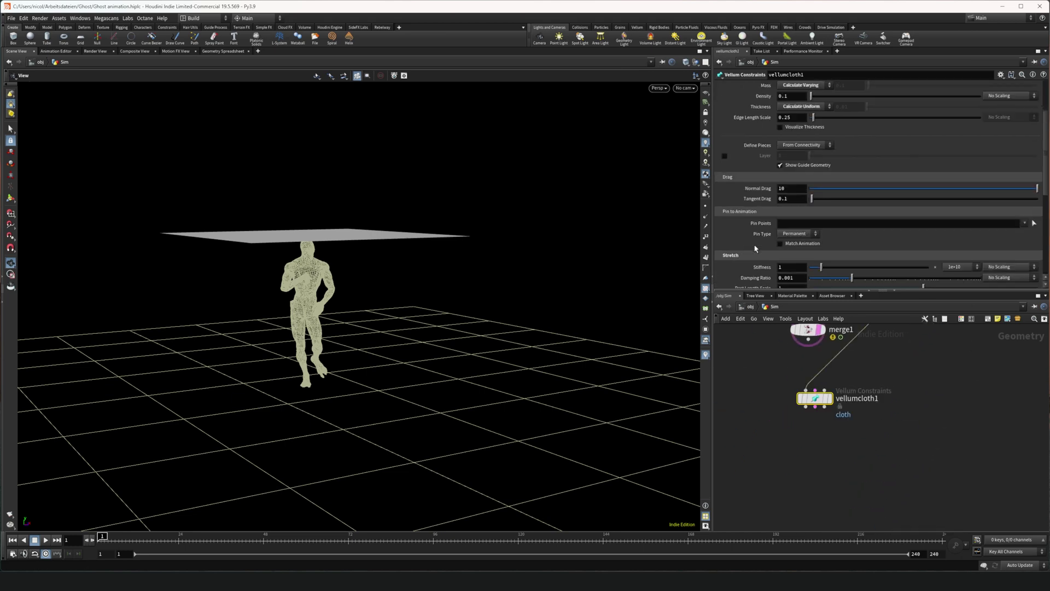
pyautogui.scroll(-2, 760, 265)
pyautogui.click(785, 202)
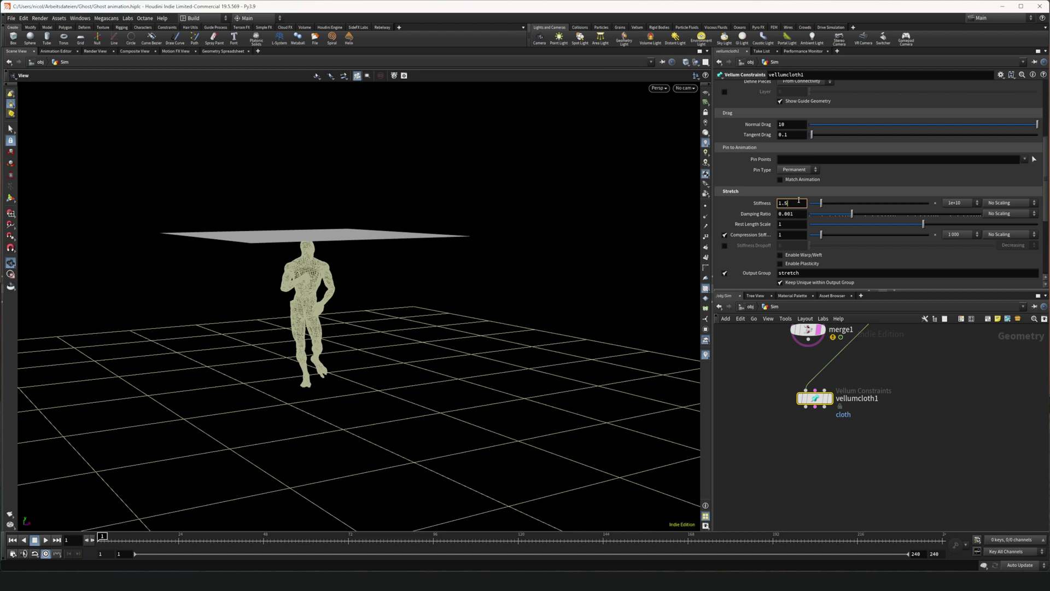
pyautogui.write('1.2')
pyautogui.press('Return')
# - Set the bend stiffness of vellumcloth1 to 1.5
pyautogui.scroll(-2, 785, 213)
pyautogui.click(790, 252)
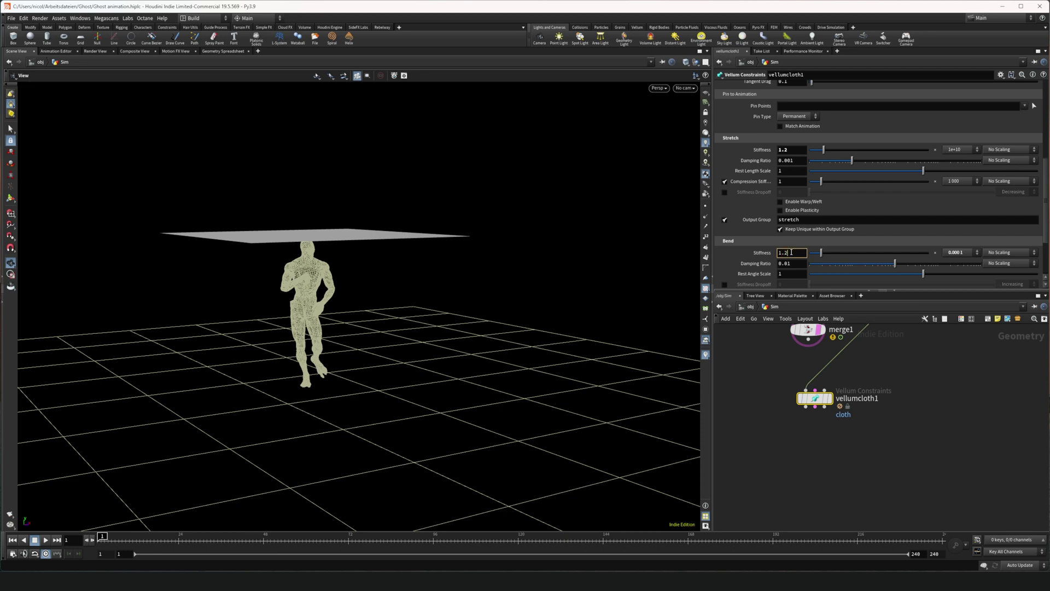
pyautogui.press('Return')
pyautogui.scroll(2, 782, 263)
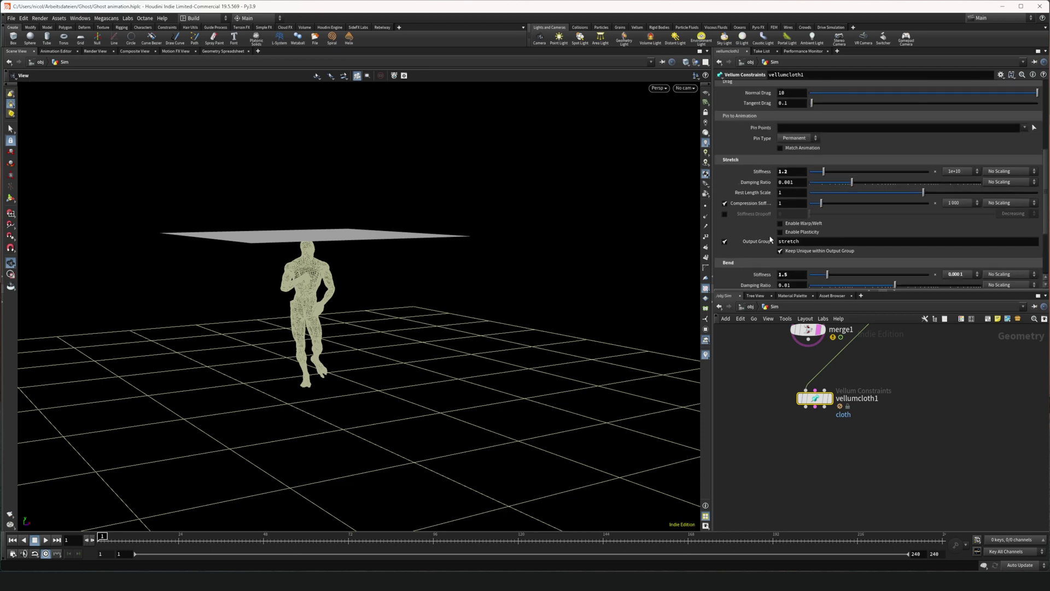
pyautogui.scroll(-3, 809, 426)
# - Add a Vellum Brush node below vellumcloth1 in the network
pyautogui.moveTo(812, 446); pyautogui.dragTo(855, 434)
pyautogui.moveTo(414, 291); pyautogui.dragTo(341, 350)
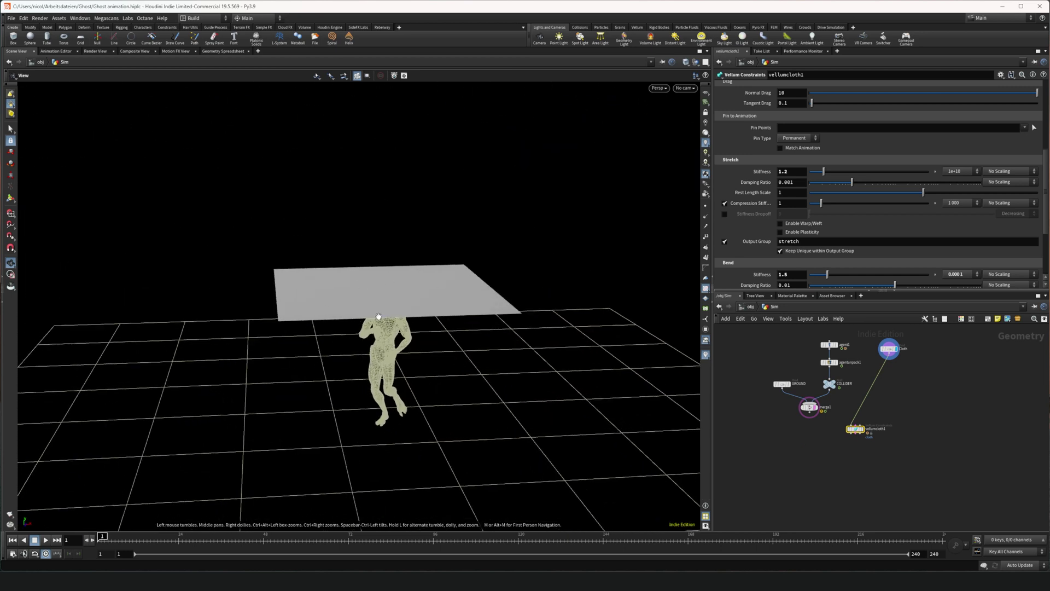
pyautogui.moveTo(332, 310); pyautogui.dragTo(330, 312)
pyautogui.moveTo(434, 379); pyautogui.dragTo(427, 359)
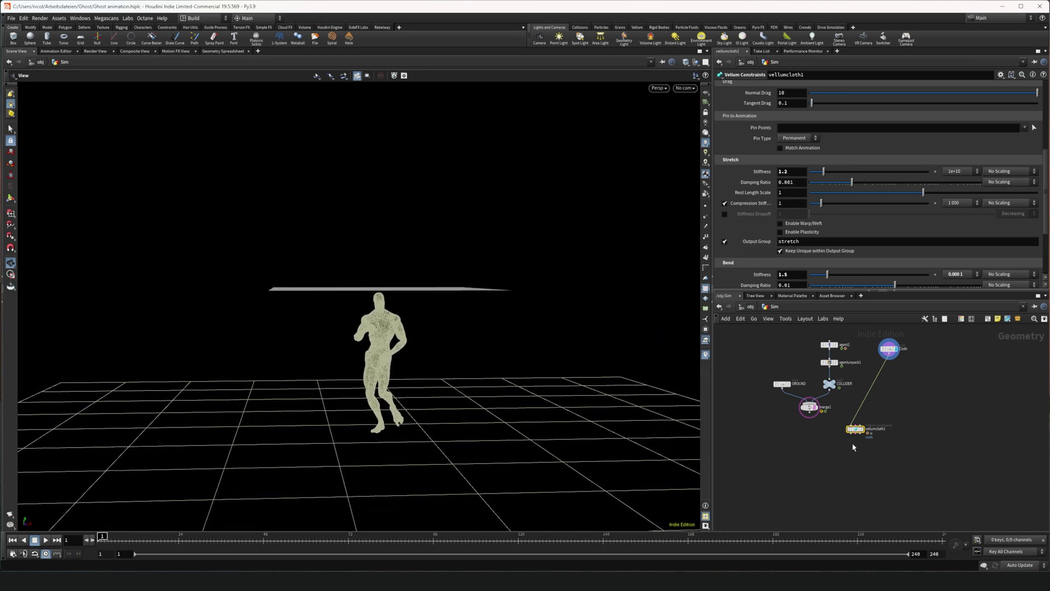
pyautogui.press('Tab')
pyautogui.write('vell')
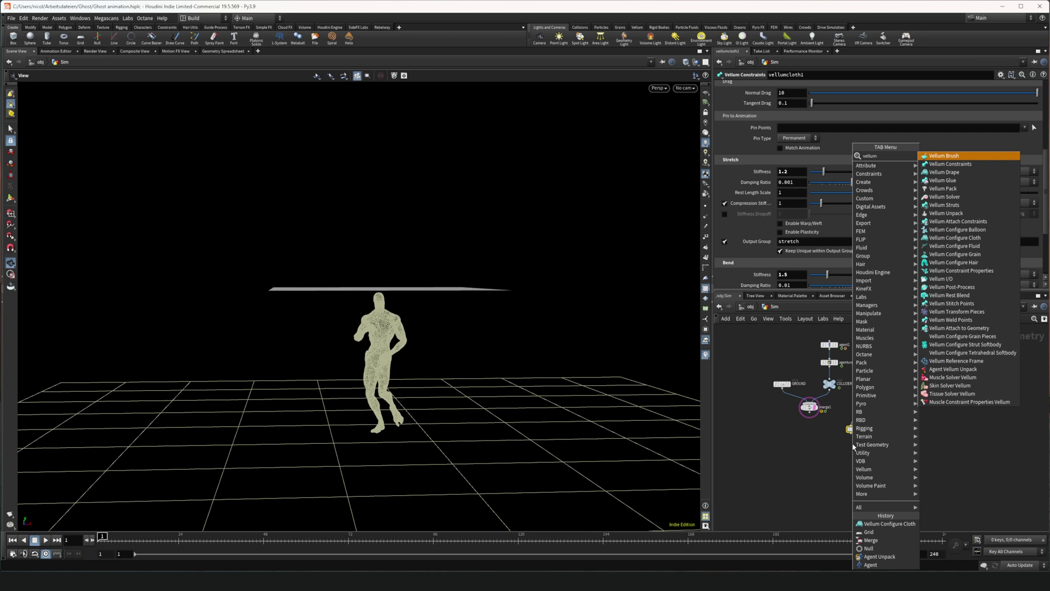
pyautogui.write('br')
pyautogui.press('Return')
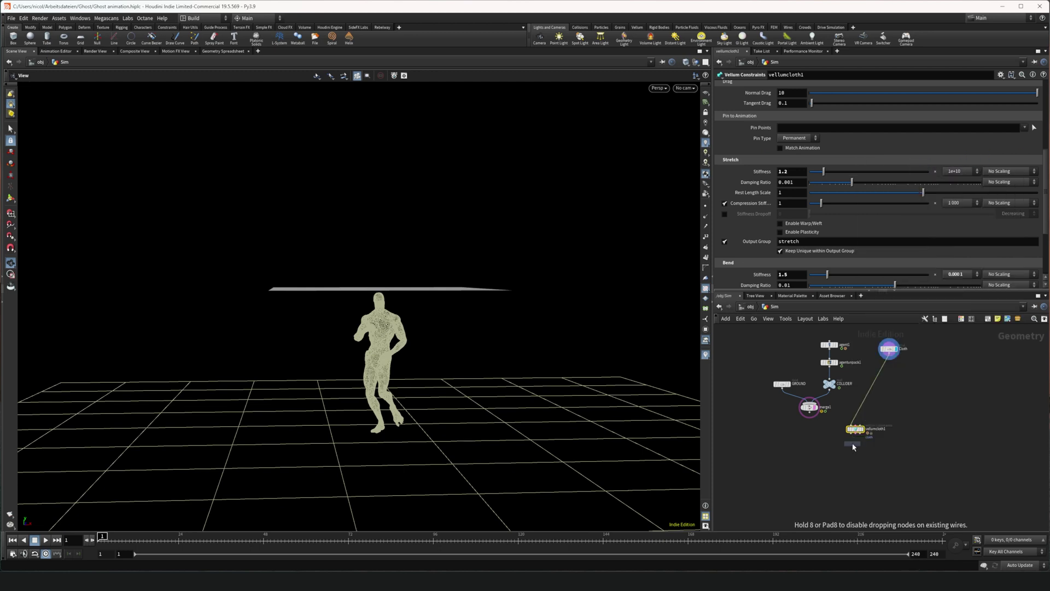
pyautogui.click(851, 442)
# - Wire the constraints output of vellumcloth1 and the merge1 colliders into the second and third inputs of vellumbrush1
pyautogui.scroll(5, 852, 432)
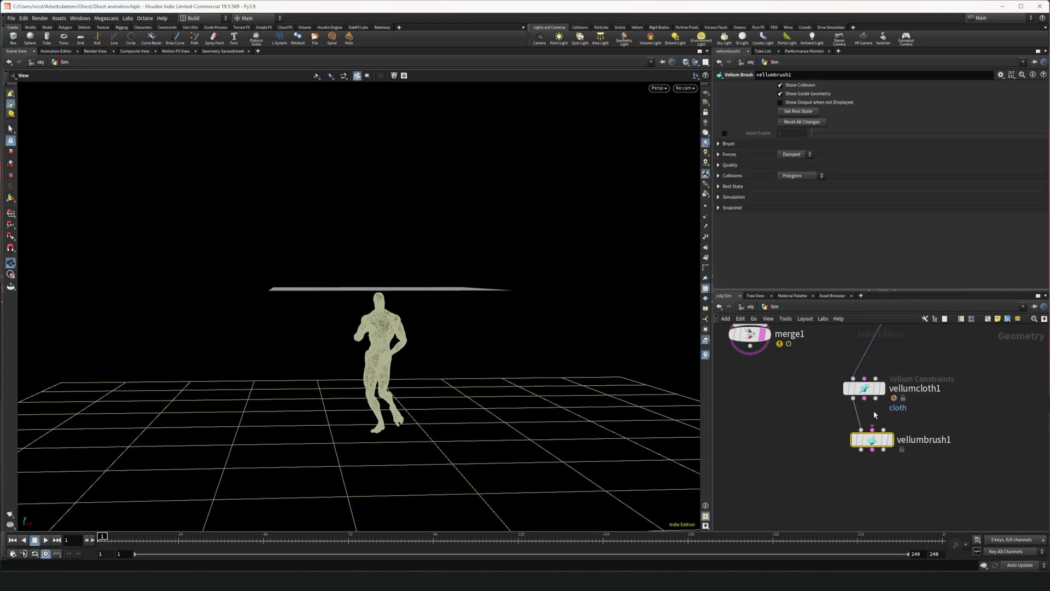
pyautogui.moveTo(864, 398); pyautogui.dragTo(861, 451)
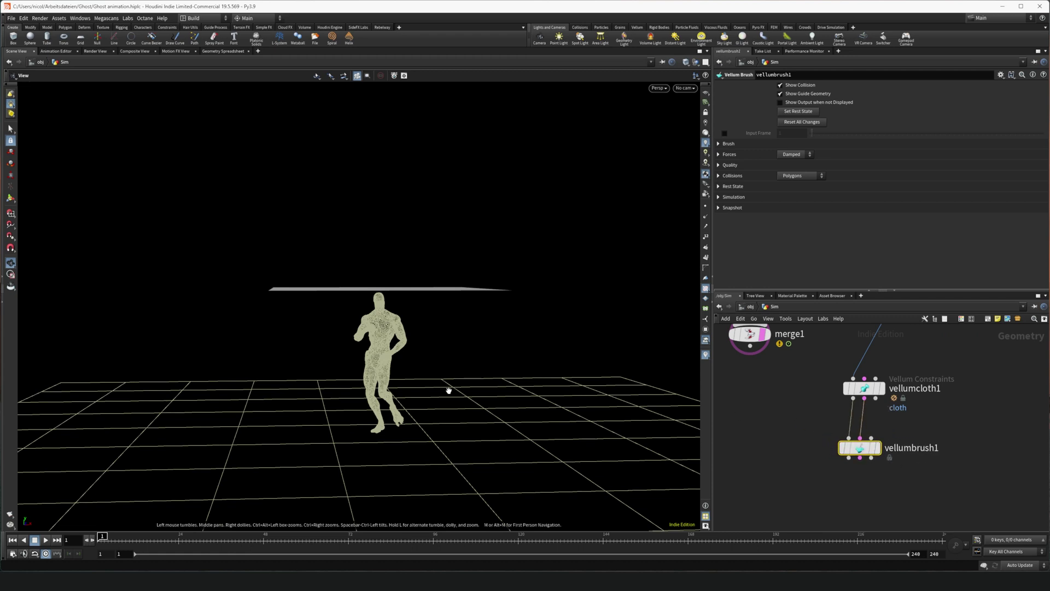
pyautogui.moveTo(440, 332); pyautogui.dragTo(392, 324)
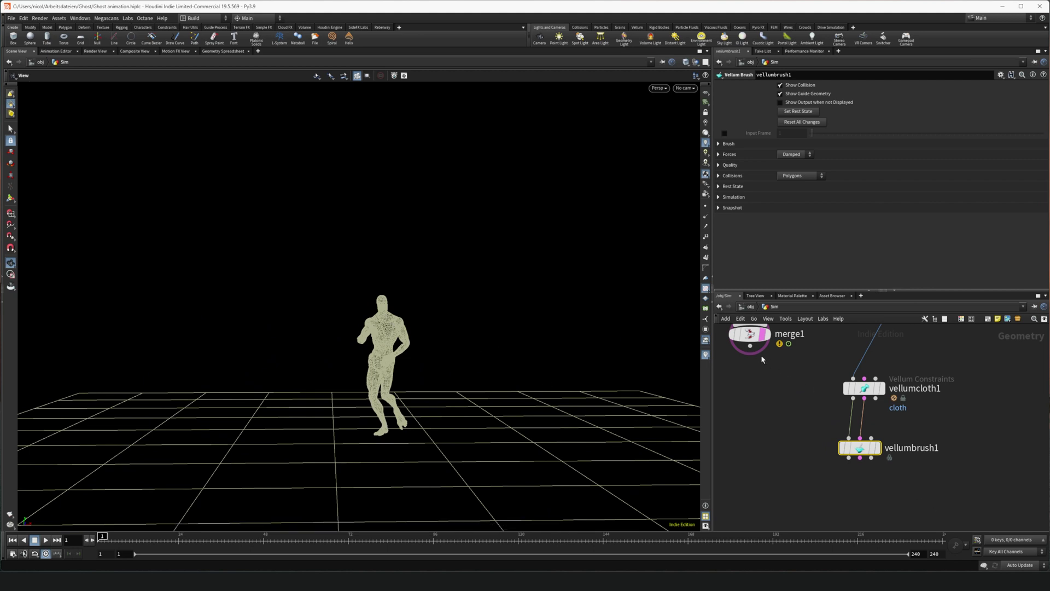
pyautogui.moveTo(750, 346); pyautogui.dragTo(871, 438)
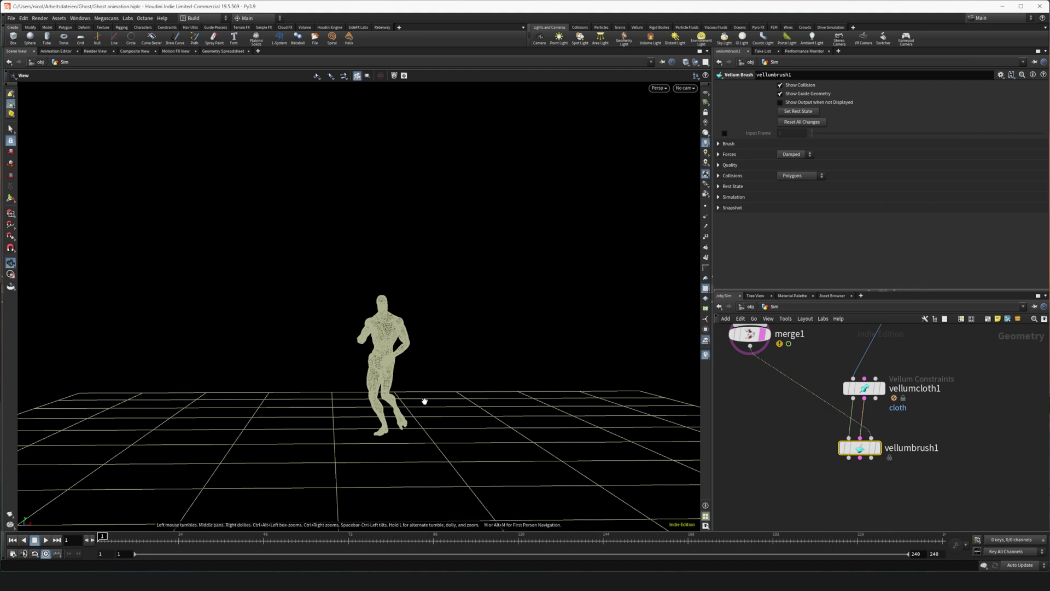
pyautogui.moveTo(453, 410); pyautogui.dragTo(435, 377)
# - Display vellumbrush1 in the viewport with the cloth, character and ground in view
pyautogui.moveTo(859, 448)
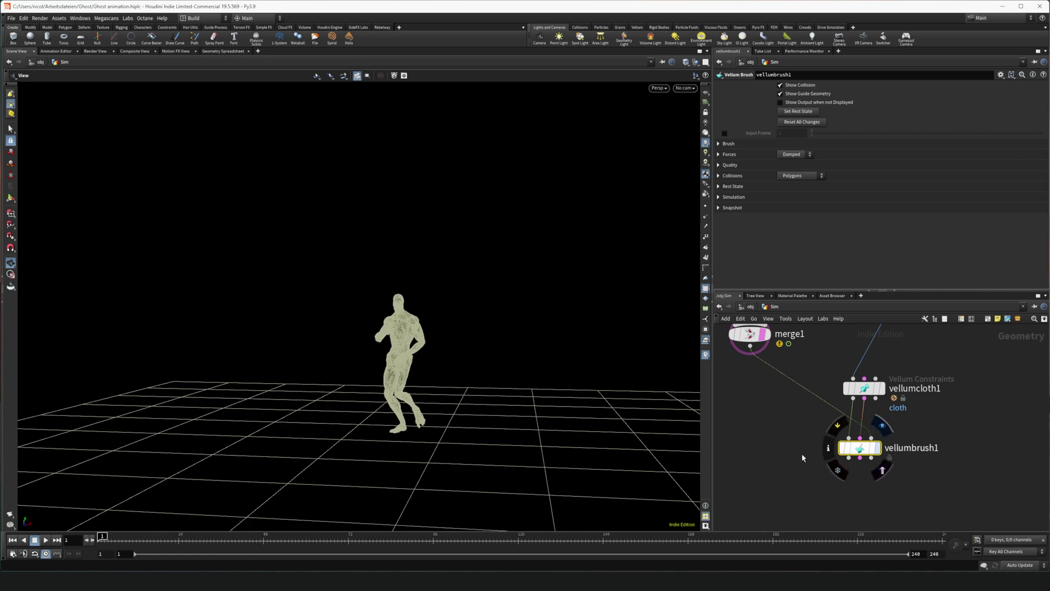
pyautogui.press('r')
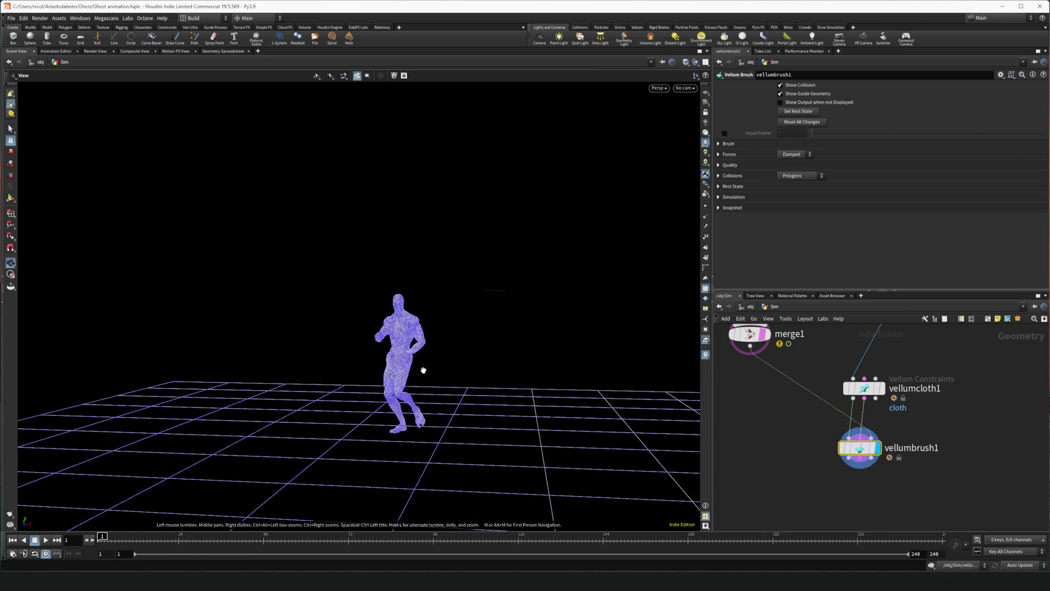
pyautogui.moveTo(415, 367); pyautogui.dragTo(417, 336)
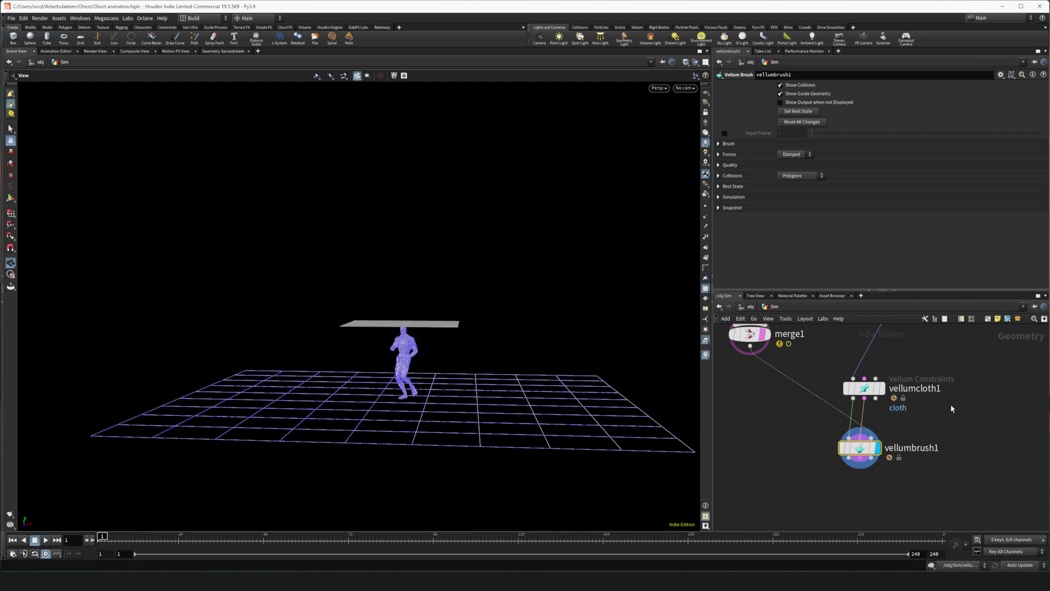
# - Insert a Remesh node on the wire between the Cloth grid and vellumcloth1
pyautogui.moveTo(946, 411); pyautogui.dragTo(884, 529, button='middle')
pyautogui.moveTo(886, 400); pyautogui.dragTo(871, 453, button='middle')
pyautogui.press('Tab')
pyautogui.write('reme')
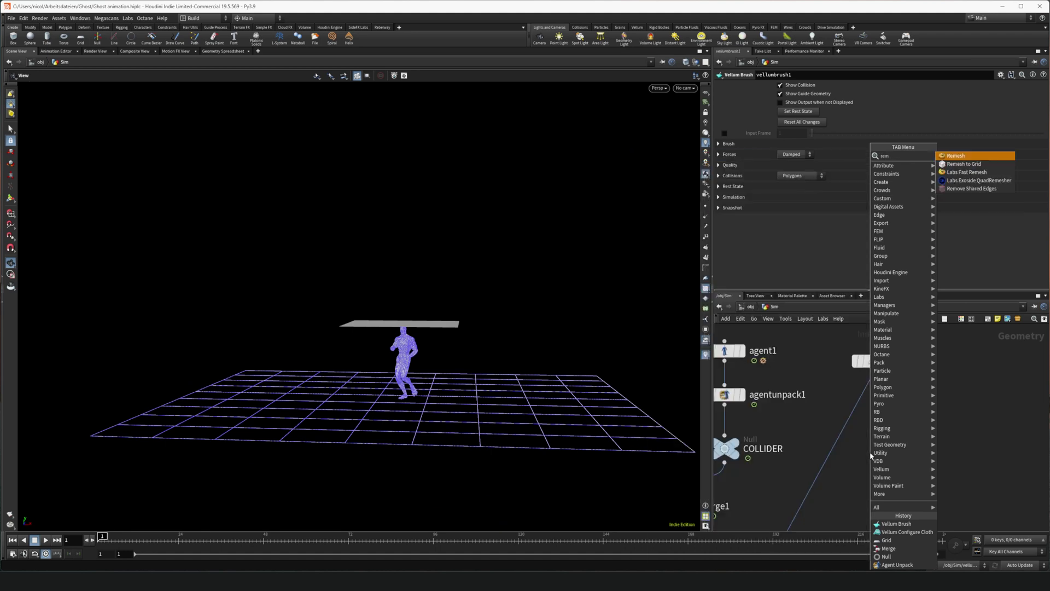
pyautogui.press('Return')
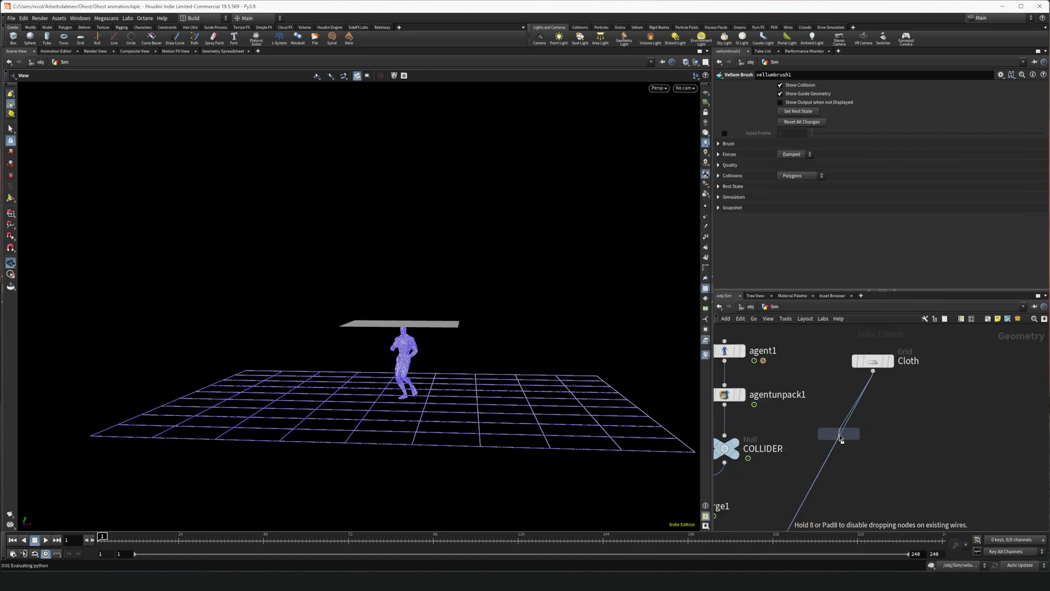
pyautogui.click(841, 439)
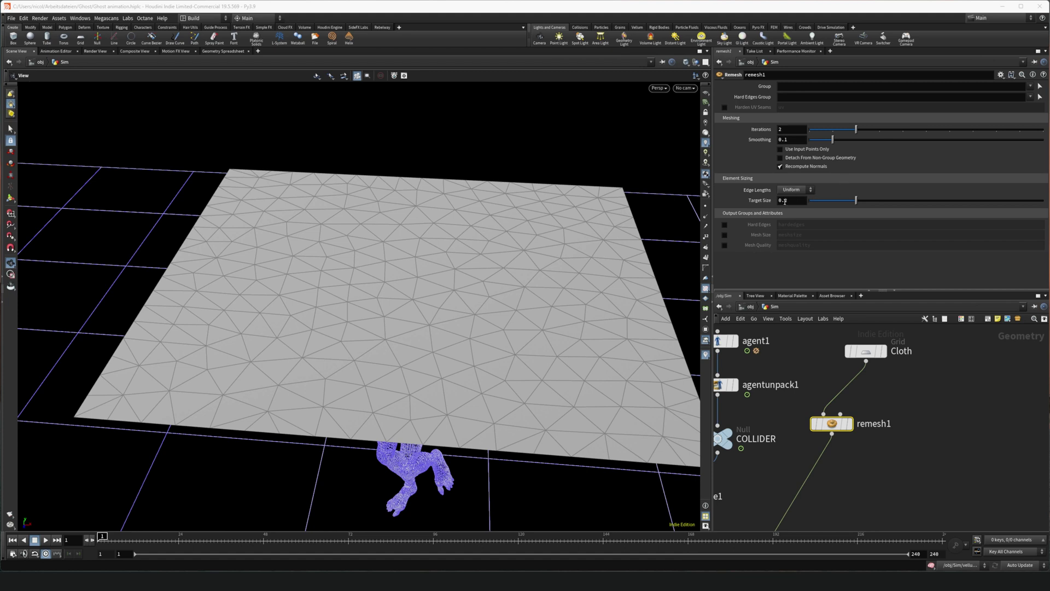
# - Set the remesh target size to 0.02 for a much denser cloth mesh
pyautogui.click(785, 201)
pyautogui.write('02')
pyautogui.press('Return')
pyautogui.moveTo(444, 324); pyautogui.dragTo(447, 359)
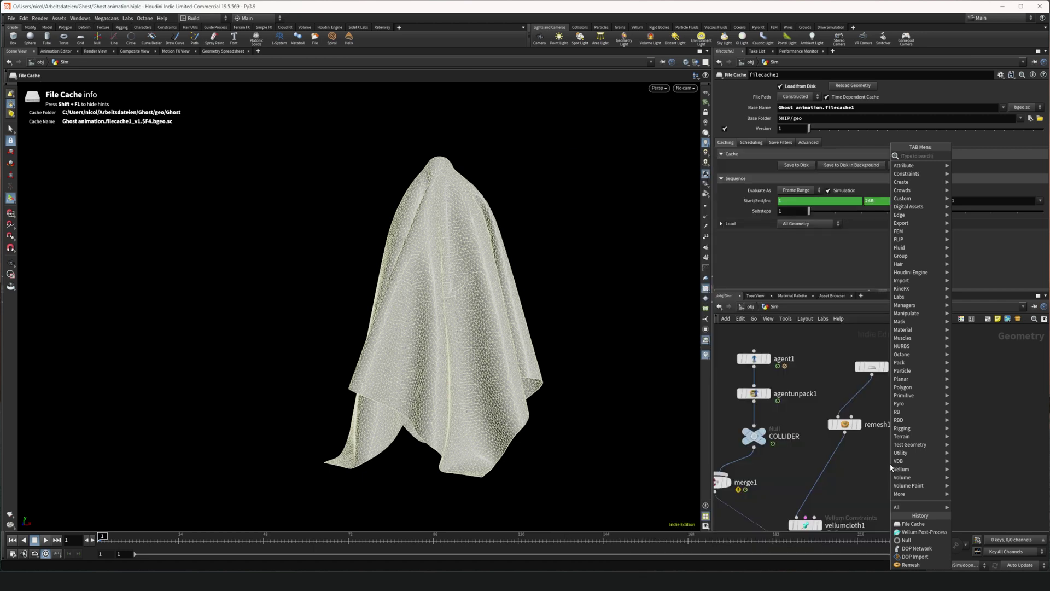
# - Insert a UV Texture node between remesh1 and vellumcloth1 and display its result
pyautogui.write('uv tex')
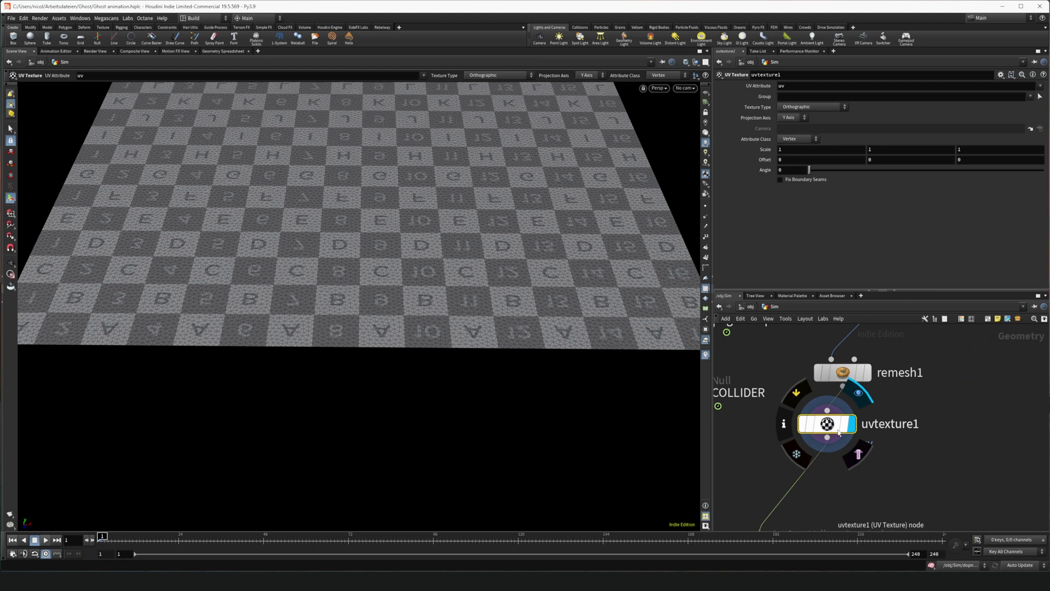
pyautogui.scroll(-4, 885, 449)
pyautogui.scroll(-1, 877, 444)
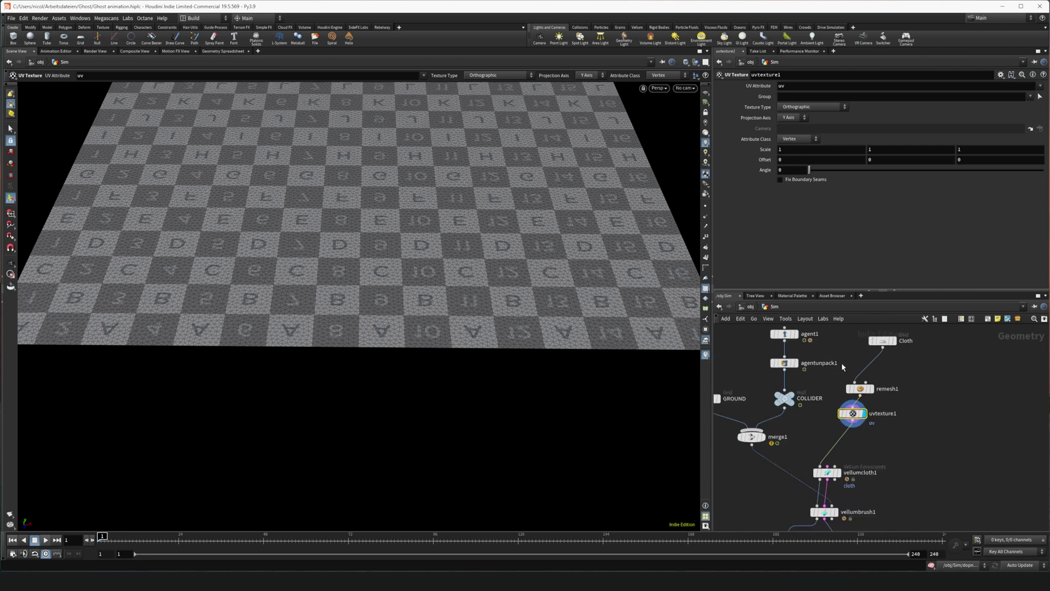
pyautogui.moveTo(840, 337); pyautogui.dragTo(847, 366)
# - Select vellumbrush1 and activate its Vellum Brush tool in the viewport
pyautogui.scroll(5, 851, 370)
pyautogui.scroll(-3, 921, 418)
pyautogui.moveTo(920, 417); pyautogui.dragTo(887, 442, button='middle')
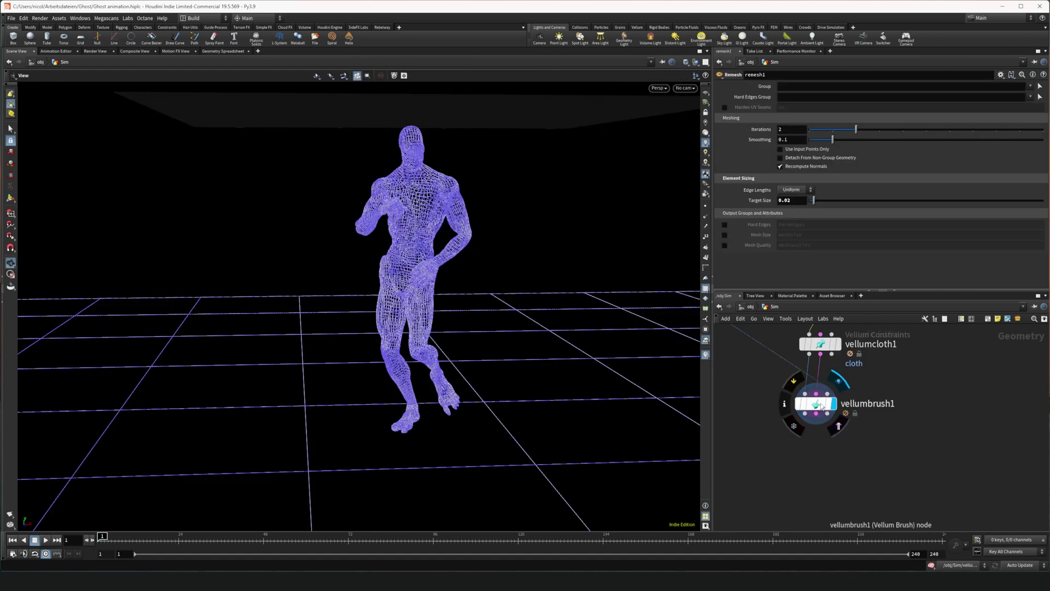
pyautogui.click(822, 403)
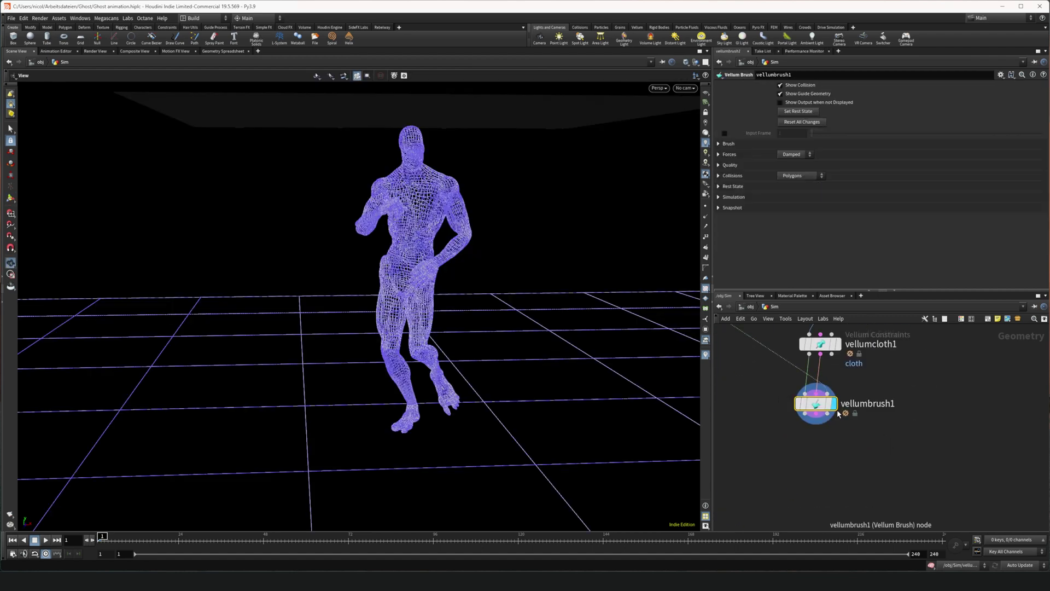
pyautogui.click(9, 201)
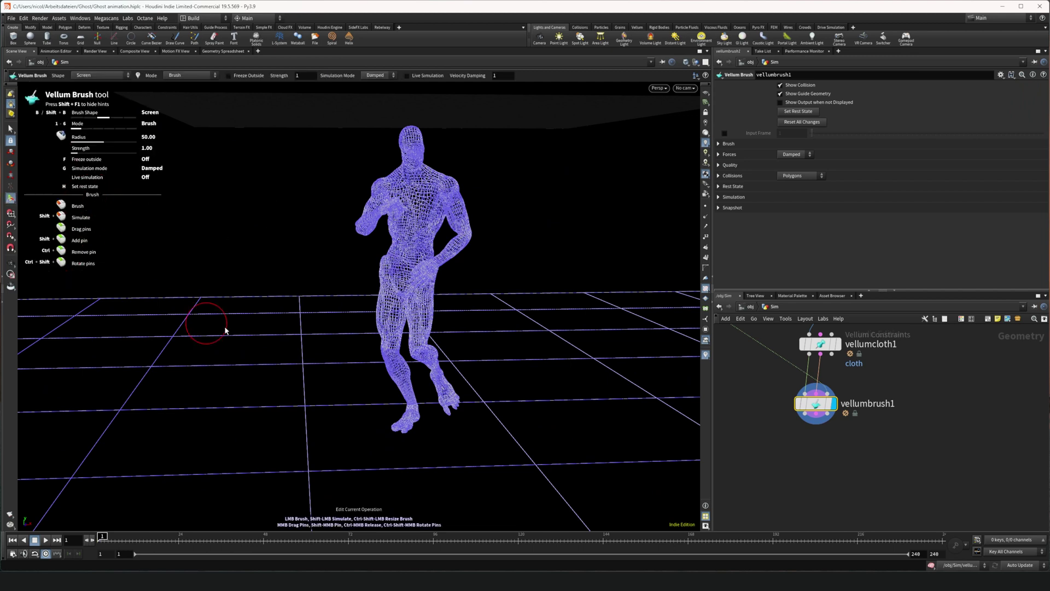
# - Try brush strokes along the front edge of the cloth and reset all brush changes
pyautogui.keyDown('alt'); pyautogui.moveTo(403, 206); pyautogui.dragTo(446, 284, button='middle'); pyautogui.keyUp('alt')
pyautogui.moveTo(446, 284); pyautogui.dragTo(472, 284)
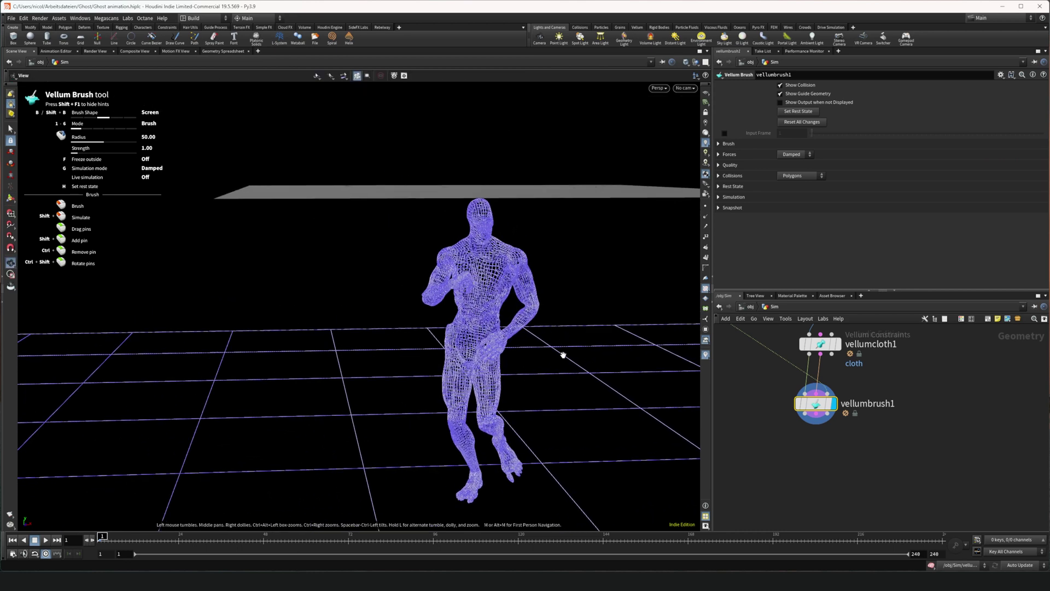
pyautogui.keyDown('alt'); pyautogui.moveTo(566, 358); pyautogui.dragTo(562, 380); pyautogui.keyUp('alt')
pyautogui.moveTo(568, 353)
pyautogui.keyDown('alt'); pyautogui.mouseDown(button='middle')
pyautogui.moveTo(417, 359)
pyautogui.moveTo(472, 361)
pyautogui.mouseUp(button='middle'); pyautogui.keyUp('alt')
pyautogui.moveTo(467, 247)
pyautogui.mouseDown()
pyautogui.moveTo(469, 281)
pyautogui.moveTo(591, 298)
pyautogui.moveTo(305, 274)
pyautogui.moveTo(362, 254)
pyautogui.moveTo(264, 244)
pyautogui.mouseUp()
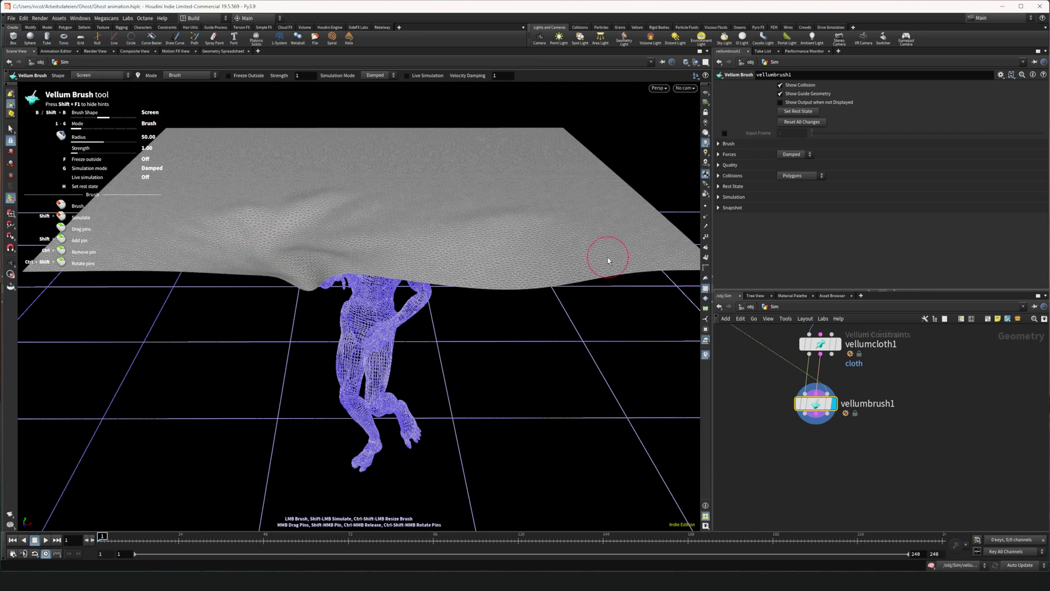
pyautogui.moveTo(607, 260)
pyautogui.mouseDown()
pyautogui.moveTo(621, 239)
pyautogui.moveTo(593, 235)
pyautogui.mouseUp()
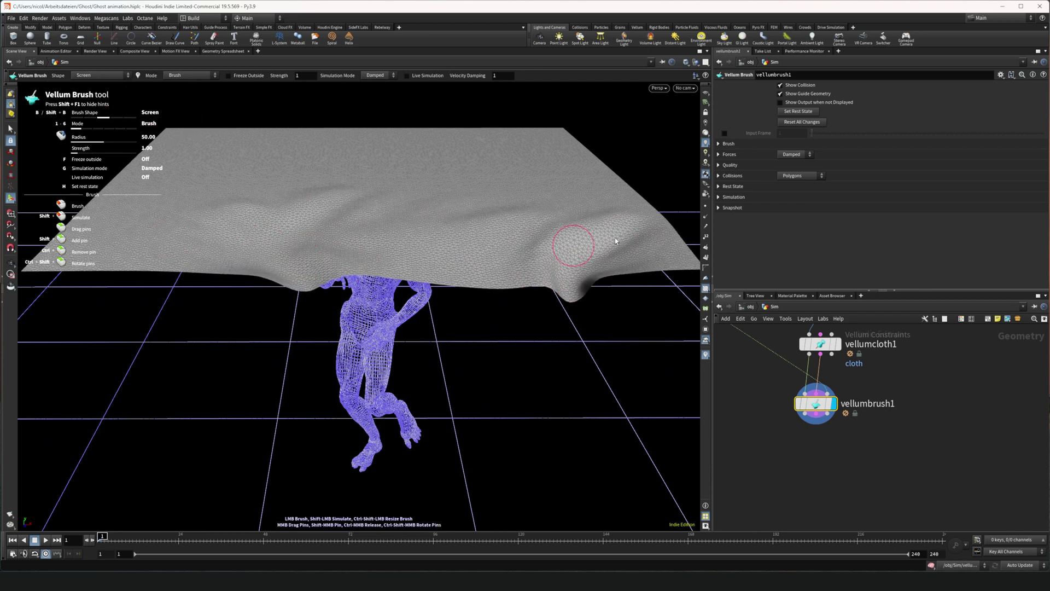
pyautogui.click(806, 127)
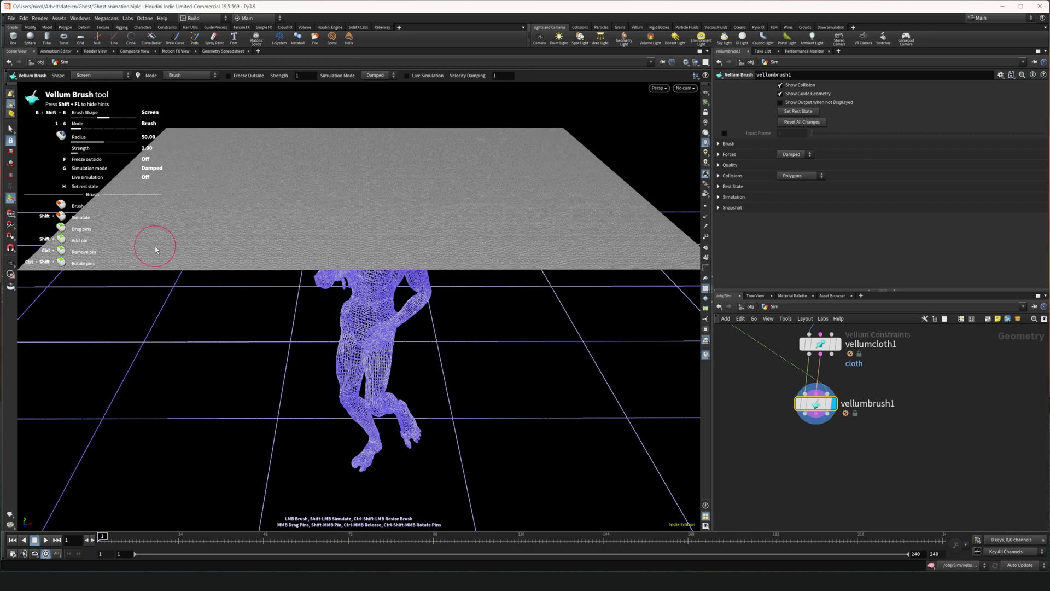
# - Drape the cloth over the character with the Settle simulation, stop it and set the draped shape as rest state
pyautogui.press('g')
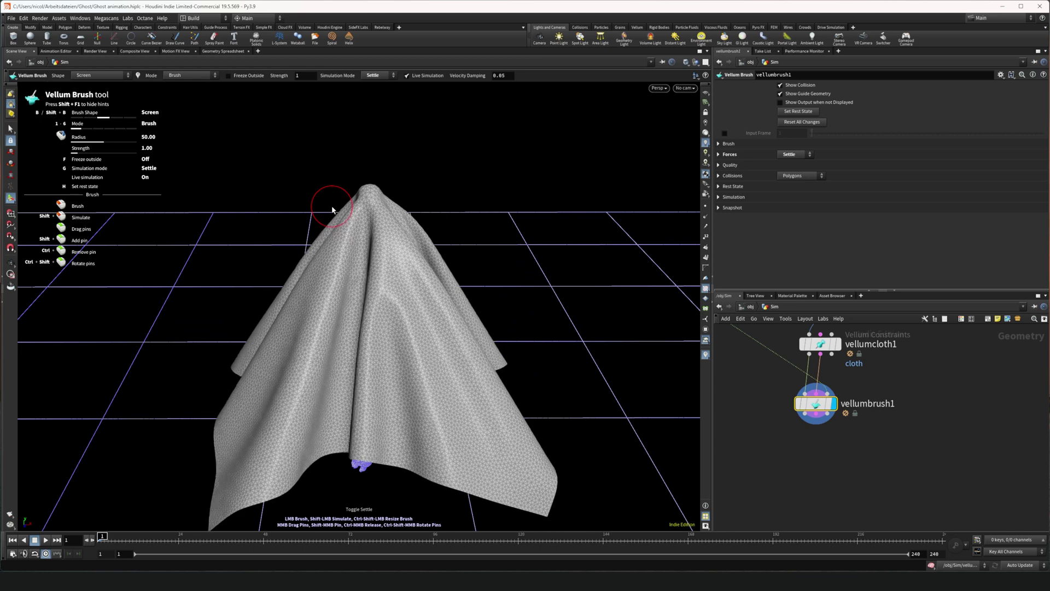
pyautogui.press('g')
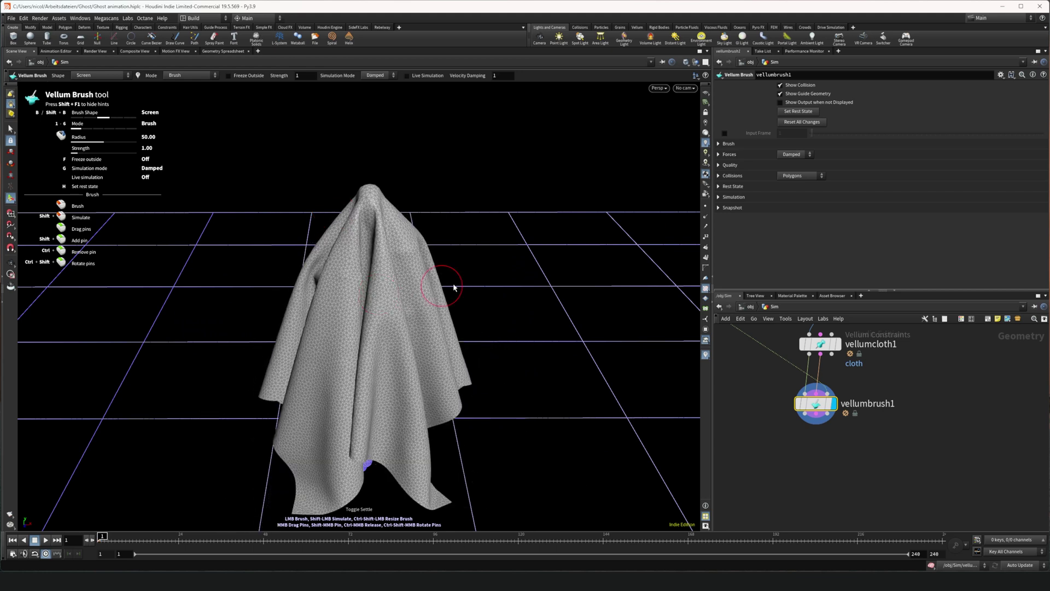
pyautogui.click(803, 112)
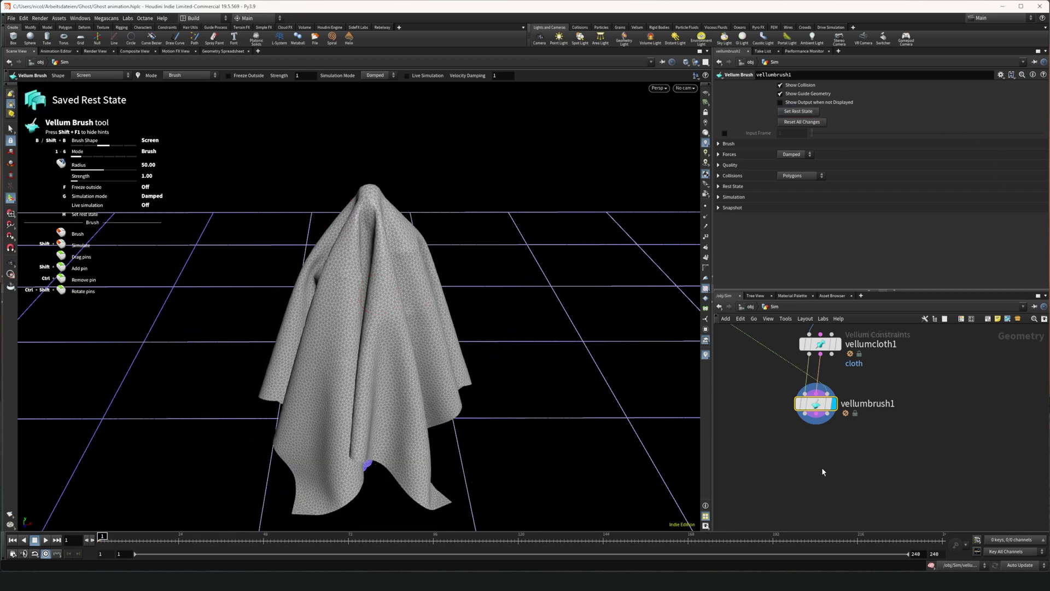
# - Add a DOP Network below vellumbrush1 and feed it the brush node's geometry and constraint outputs
pyautogui.press('Escape')
pyautogui.keyDown('alt'); pyautogui.moveTo(406, 420); pyautogui.dragTo(459, 338); pyautogui.keyUp('alt')
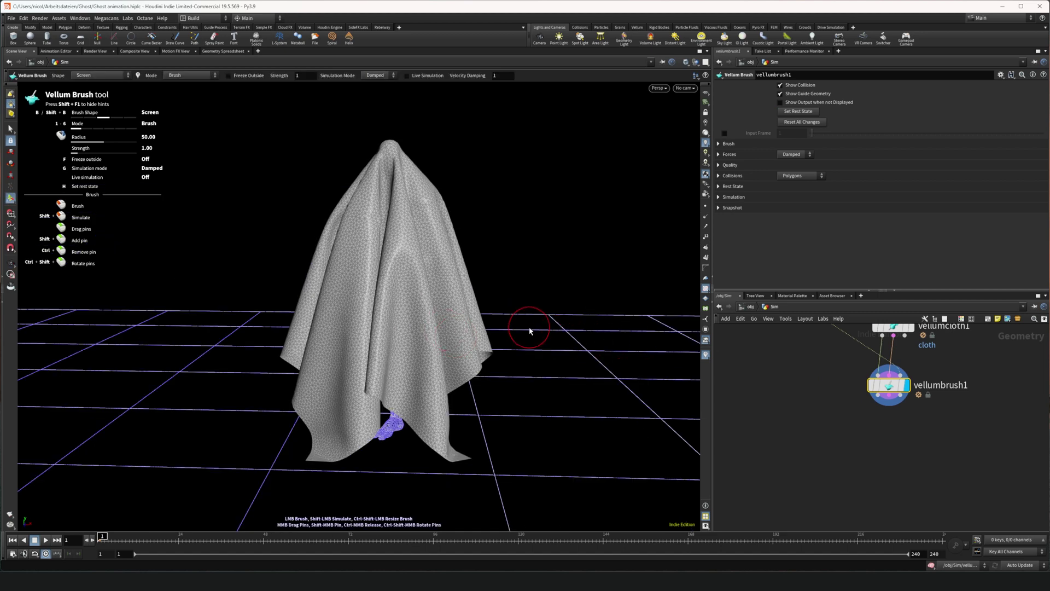
pyautogui.press('Tab')
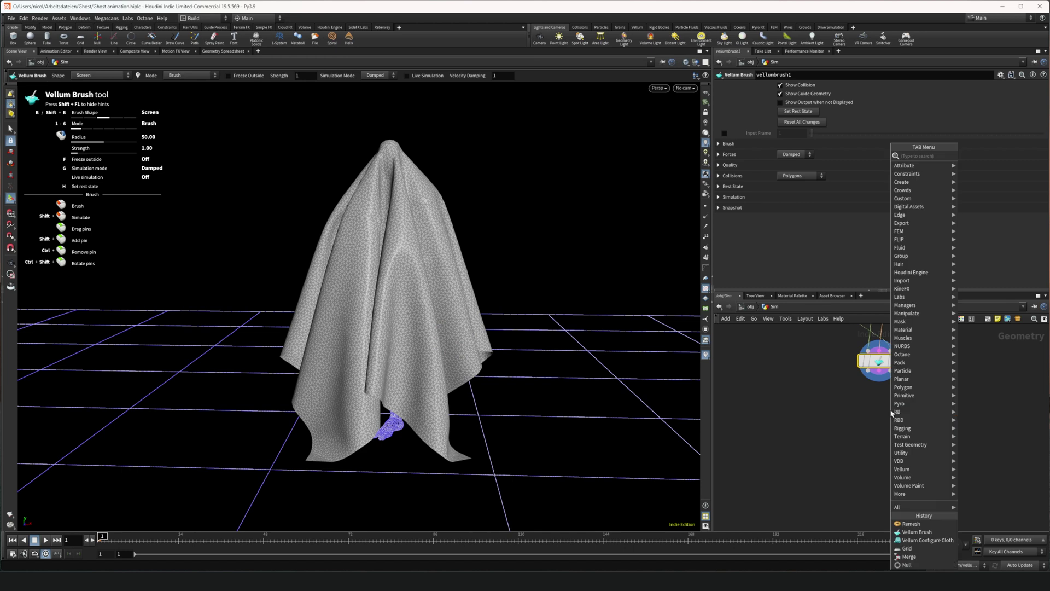
pyautogui.write('dop')
pyautogui.press('Down')
pyautogui.press('Return')
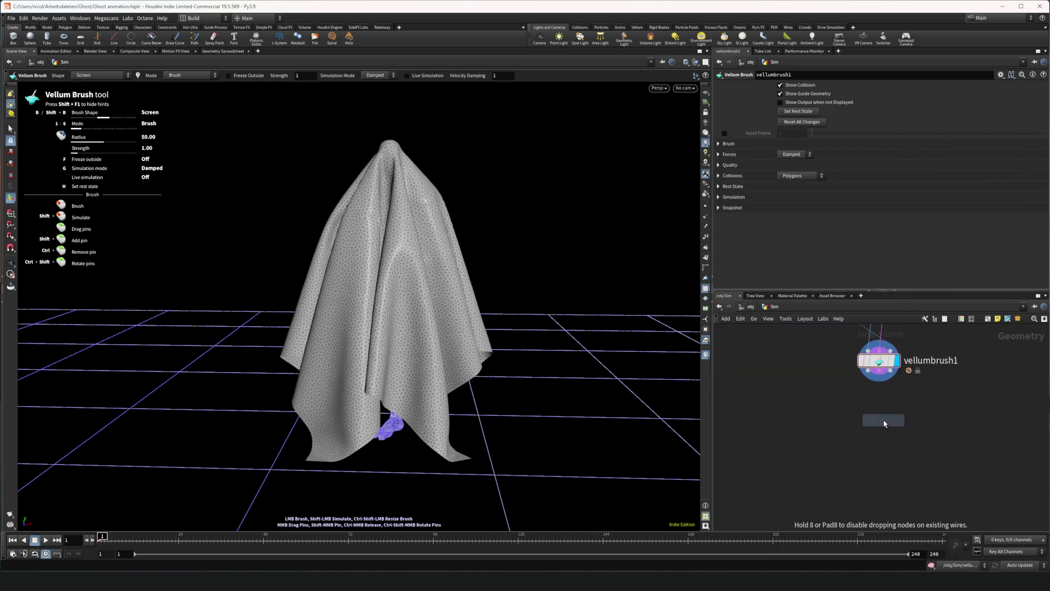
pyautogui.click(884, 423)
pyautogui.moveTo(866, 411); pyautogui.dragTo(870, 437)
pyautogui.moveTo(879, 370); pyautogui.dragTo(878, 462)
# - Insert a Null on the geometry wire between vellumbrush1 and dopnet1 and name it GEO
pyautogui.press('Tab')
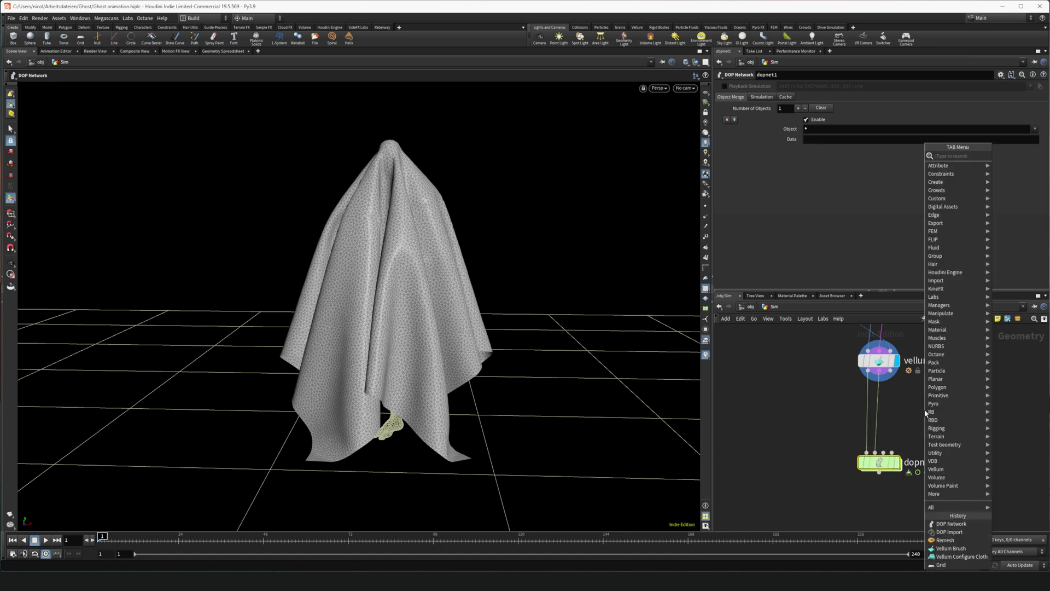
pyautogui.write('nu')
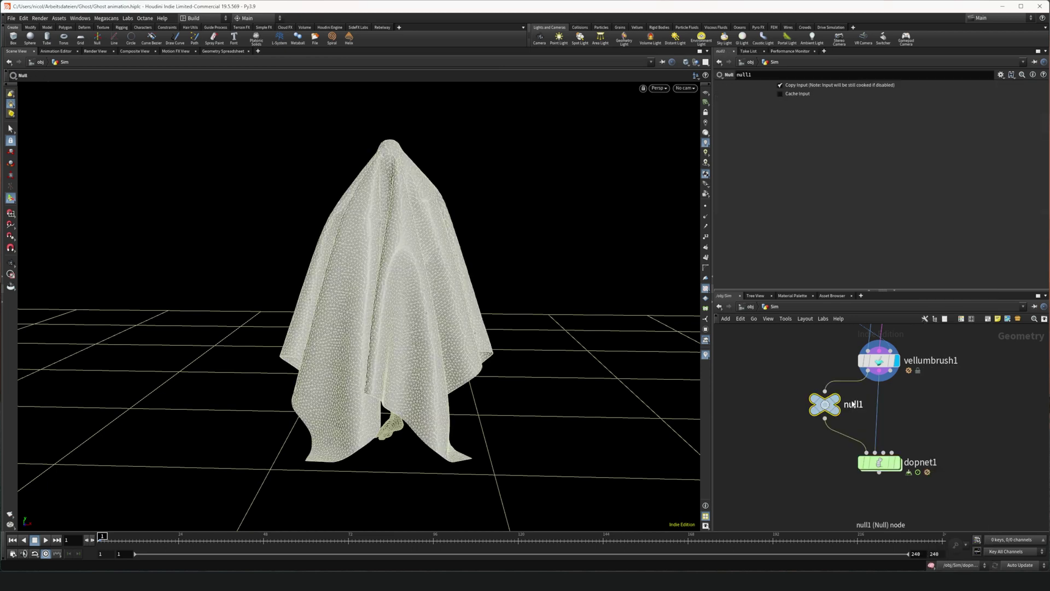
pyautogui.click(852, 401)
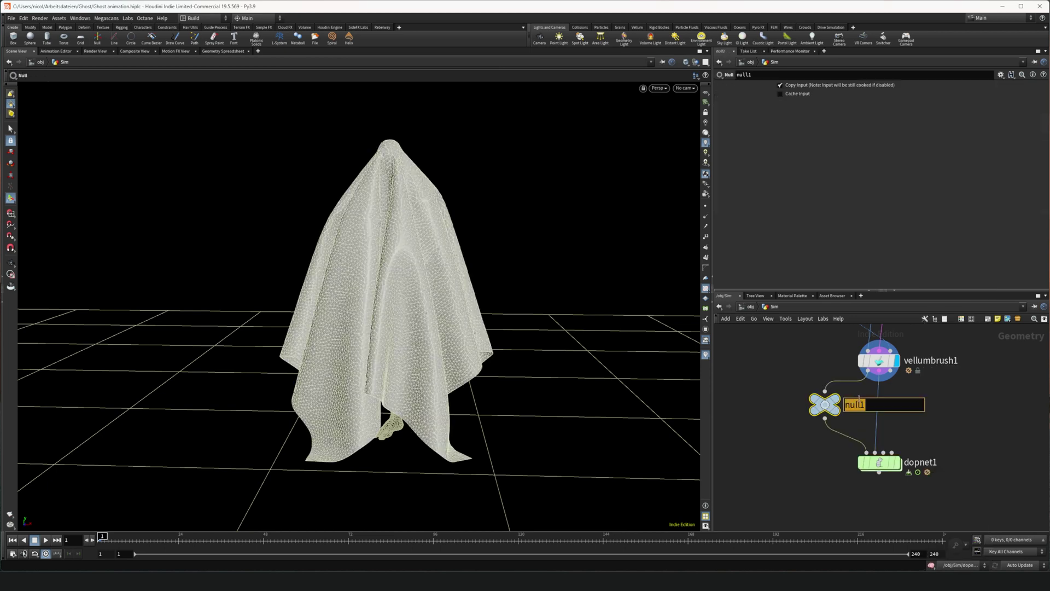
pyautogui.write('GEO')
pyautogui.press('Return')
# - Duplicate the GEO null onto the constraint wire into dopnet1 and rename the copy CONSTRAINTS
pyautogui.keyDown('alt'); pyautogui.moveTo(825, 404); pyautogui.dragTo(879, 404); pyautogui.keyUp('alt')
pyautogui.click(920, 404)
pyautogui.write('CONSTRAINTS')
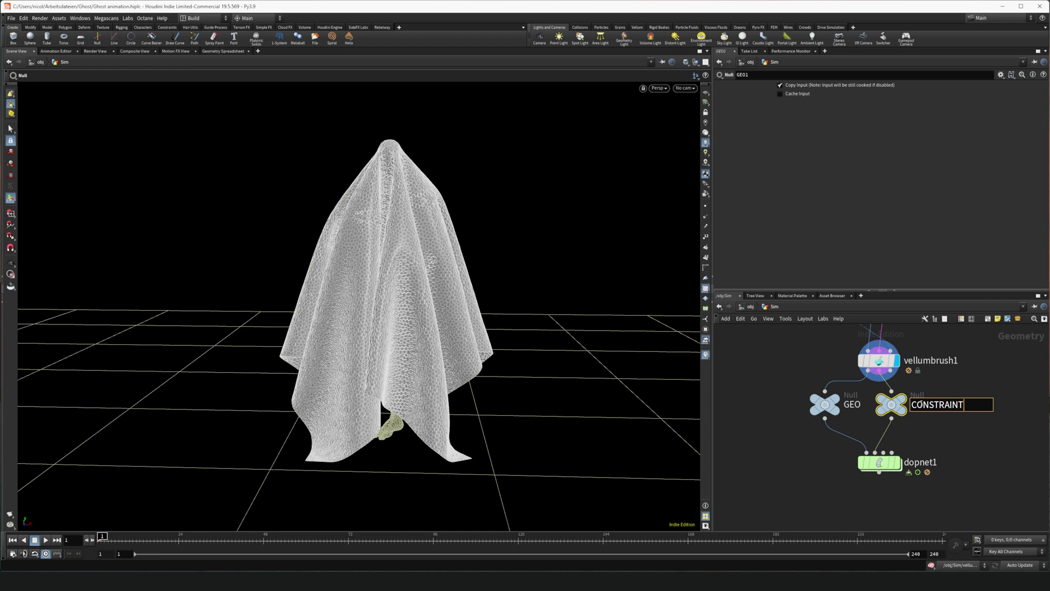
pyautogui.press('Return')
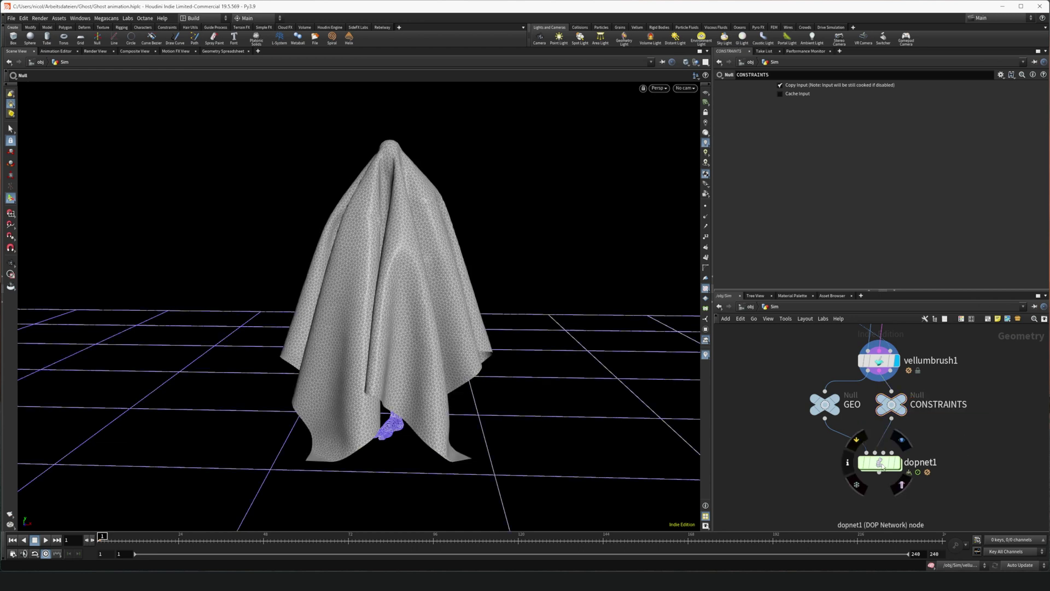
# - Go inside dopnet1 and add a Multiple Solver node above the output node
pyautogui.doubleClick(882, 466)
pyautogui.press('Delete')
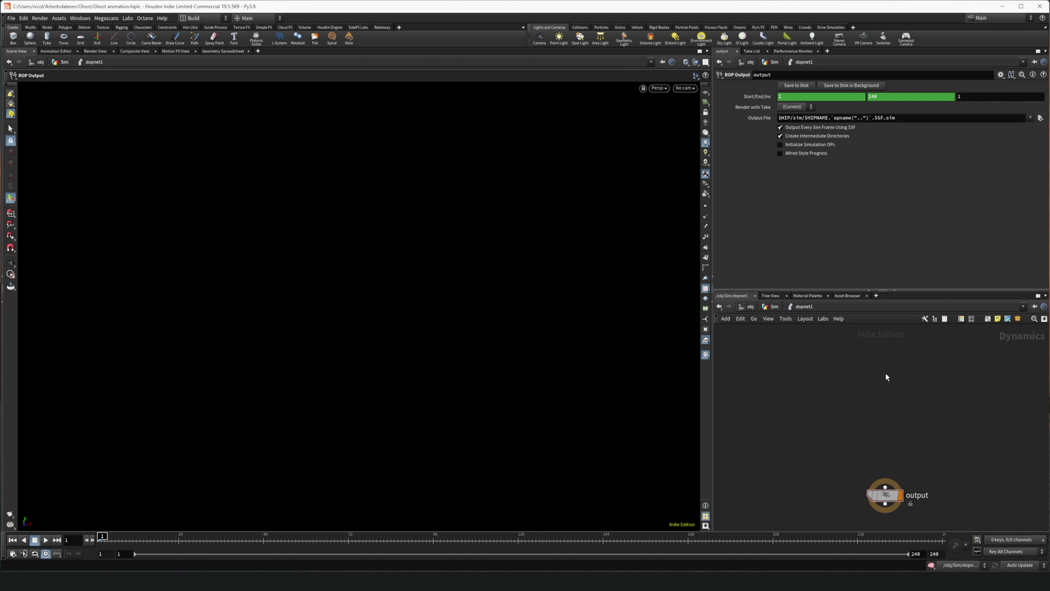
pyautogui.press('Tab')
pyautogui.write('mul')
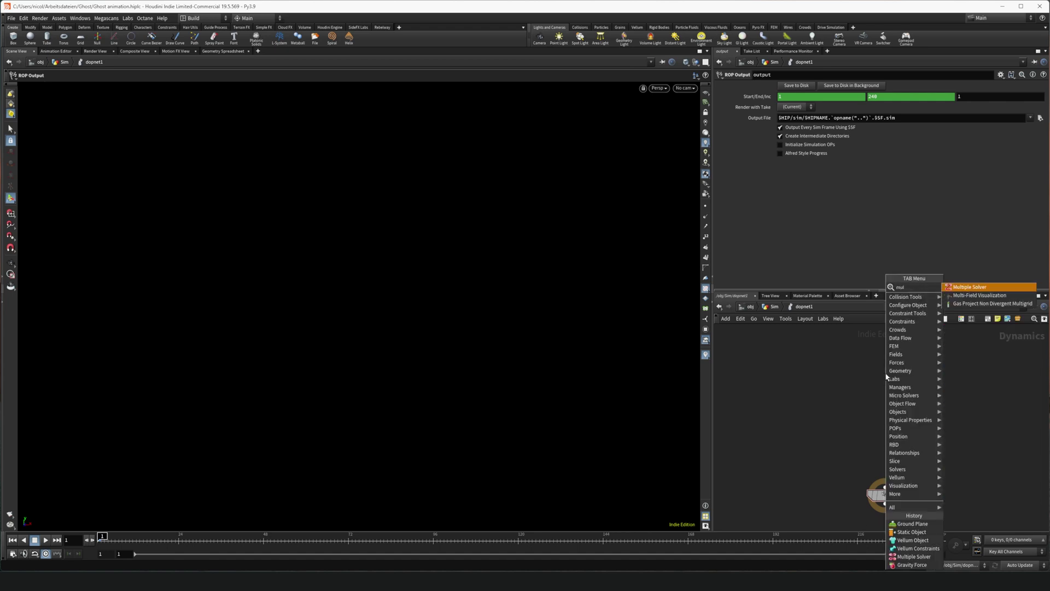
pyautogui.write('ti')
pyautogui.press('Return')
pyautogui.click(886, 376)
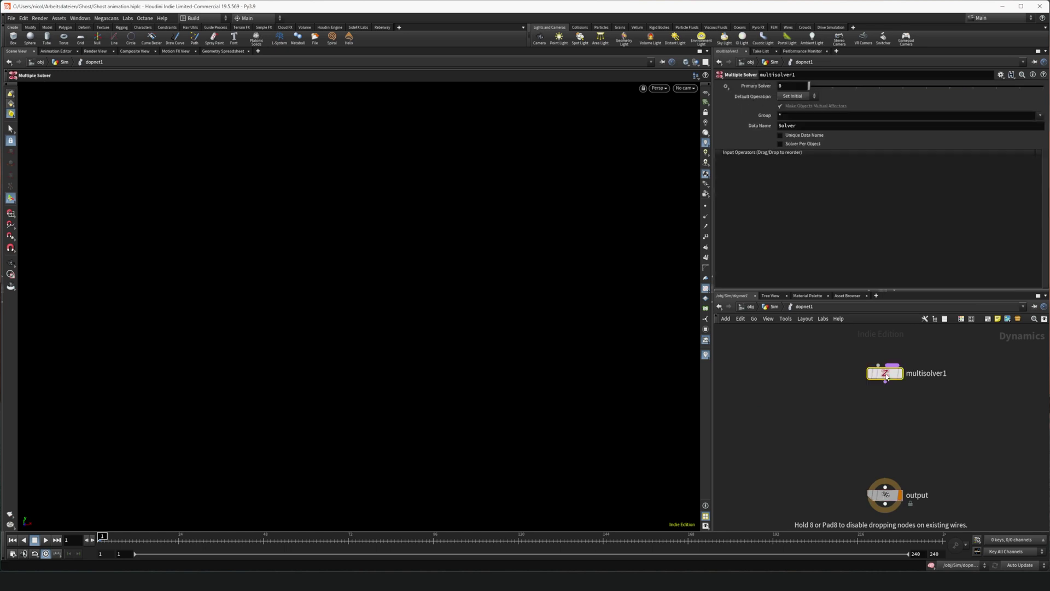
# - Add a Vellum Solver and wire it into the solver input of multisolver1
pyautogui.press('Tab')
pyautogui.write('vellum s')
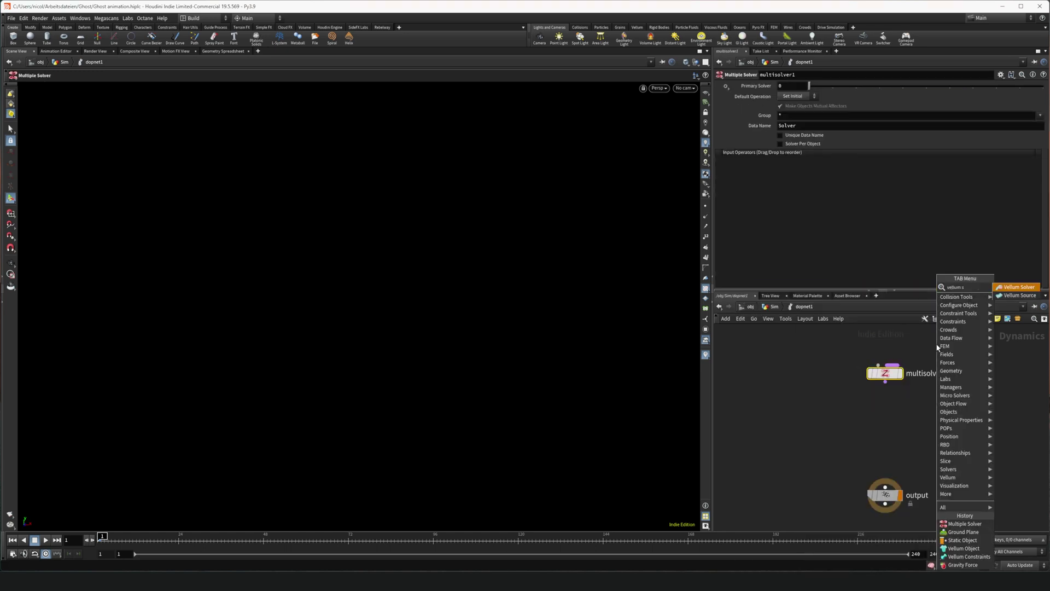
pyautogui.press('Return')
pyautogui.click(931, 342)
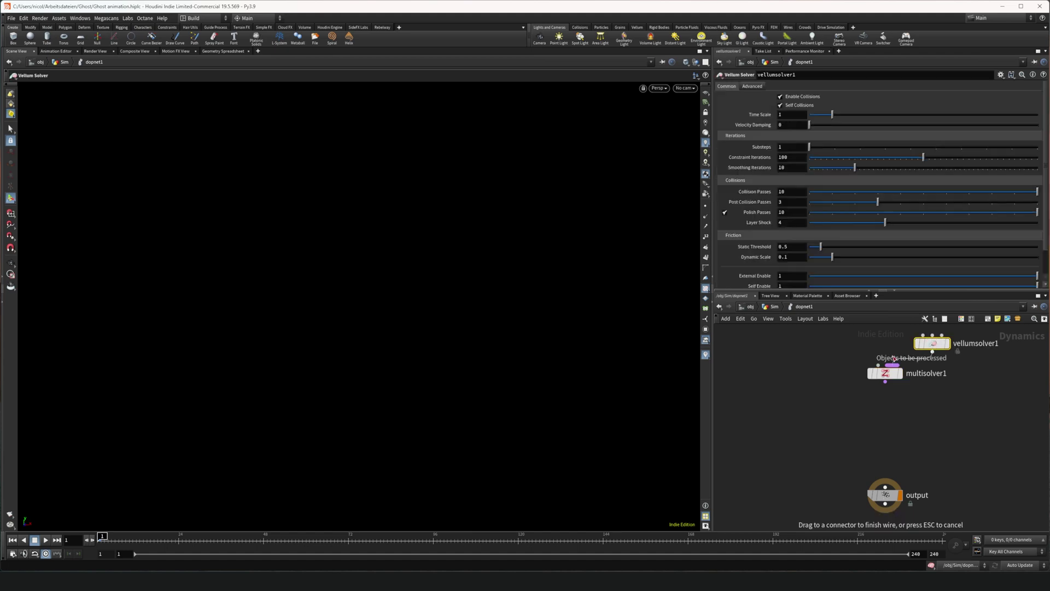
# - Add a Vellum Object and connect it to the object input of multisolver1
pyautogui.press('Tab')
pyautogui.write('ve')
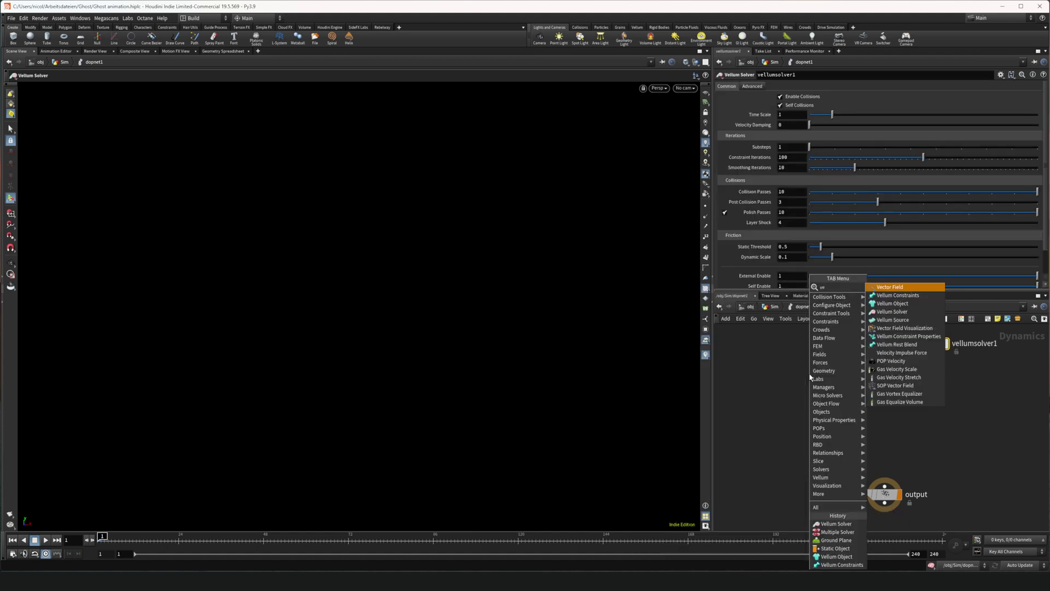
pyautogui.write('llum ob')
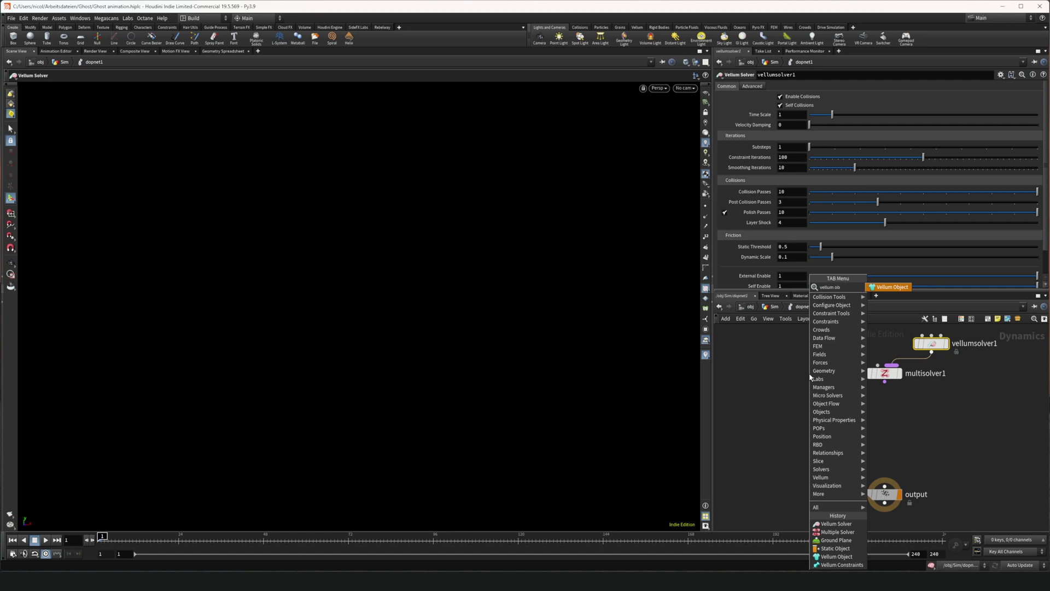
pyautogui.write('j')
pyautogui.press('Return')
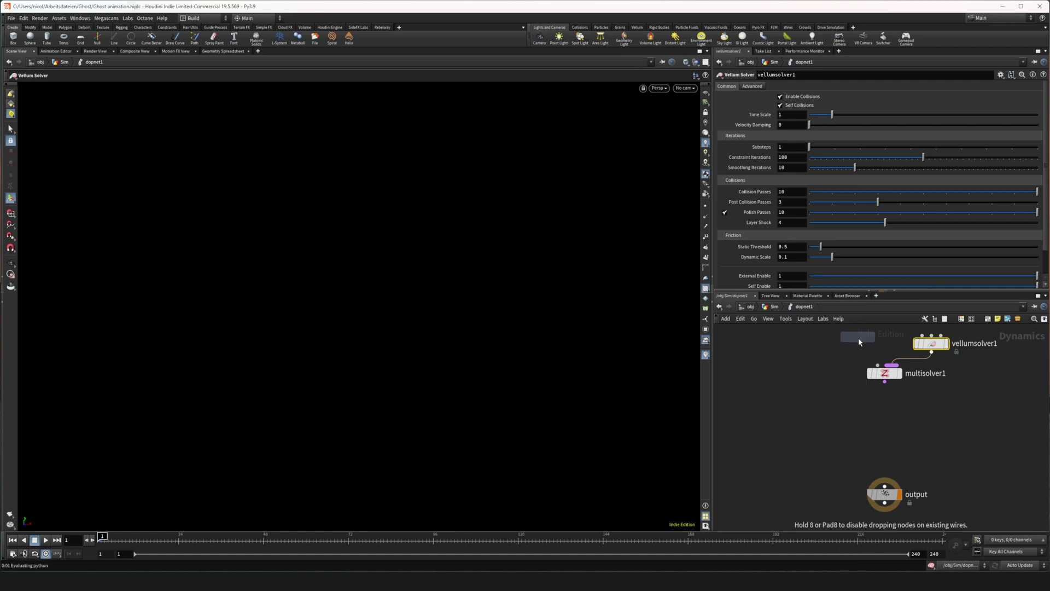
pyautogui.click(858, 337)
pyautogui.moveTo(857, 347); pyautogui.dragTo(877, 363)
# - Add a Static Object node beside multisolver1
pyautogui.press('Tab')
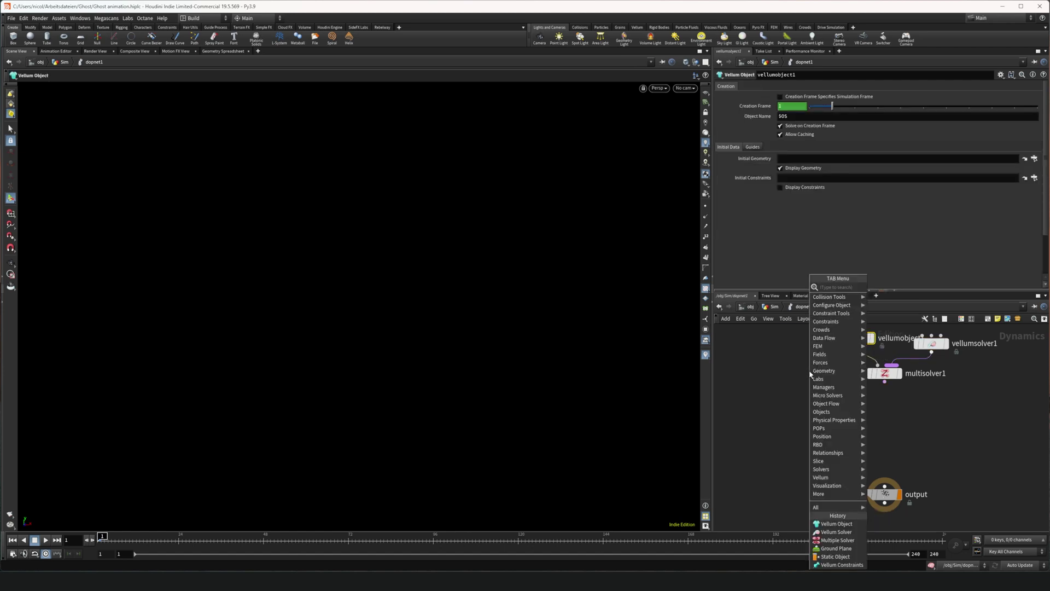
pyautogui.write('sta')
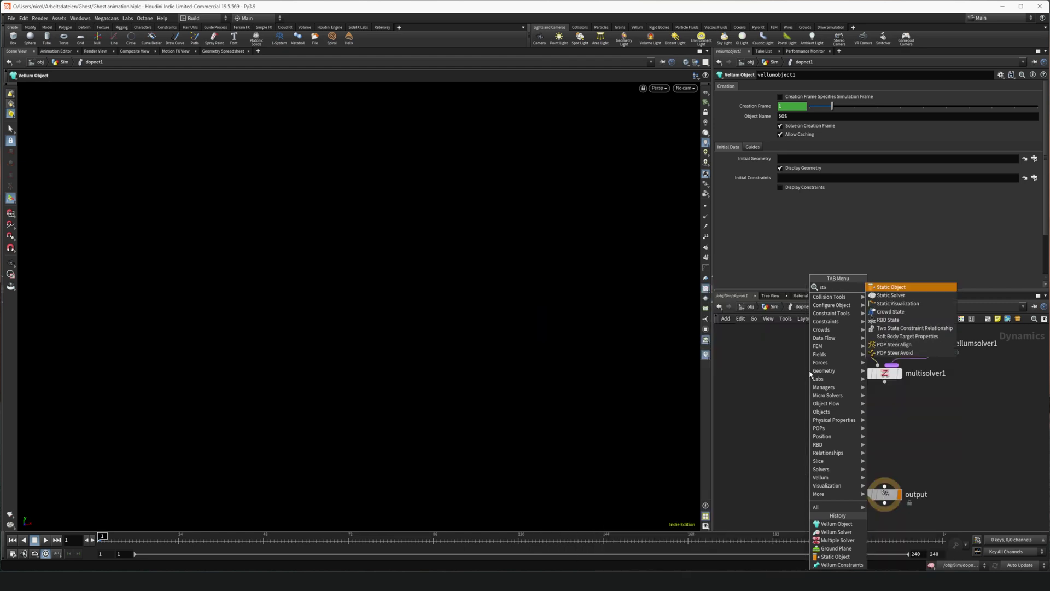
pyautogui.write('tic')
pyautogui.press('Return')
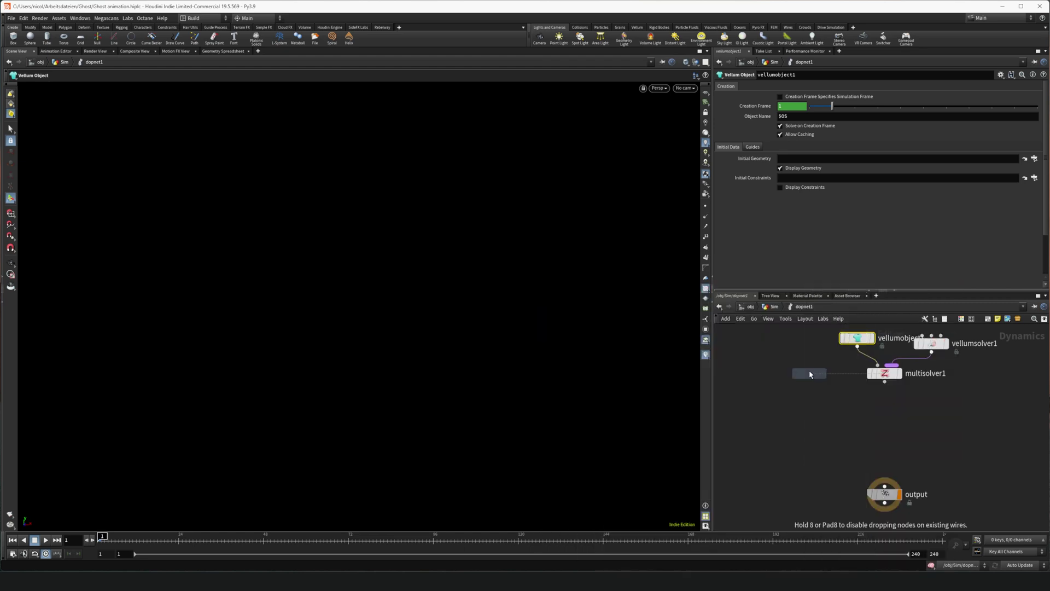
pyautogui.click(812, 373)
# - Add a Ground Plane node next to the static object
pyautogui.press('Tab')
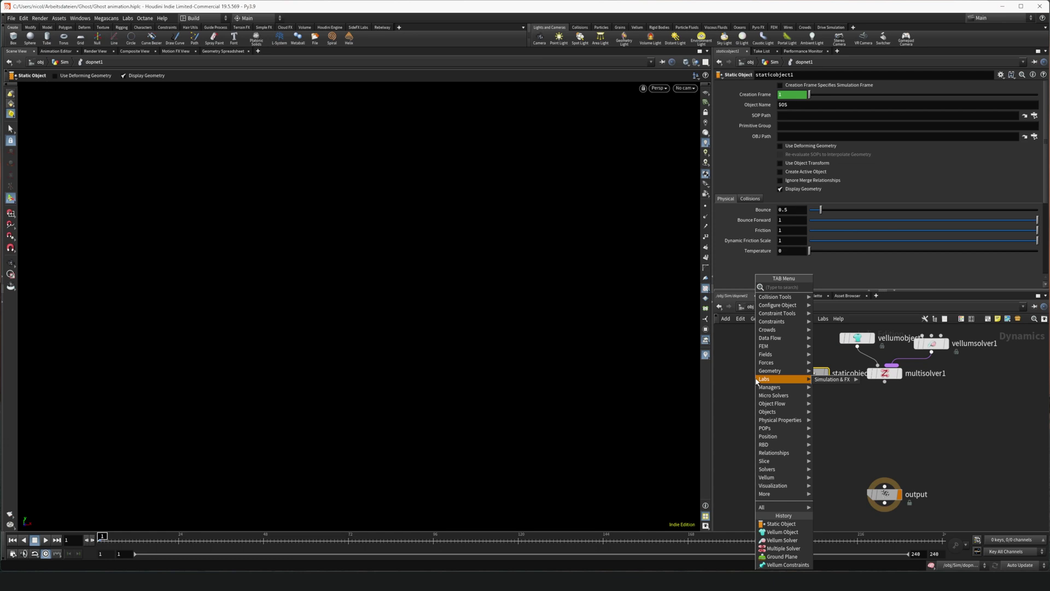
pyautogui.write('ground')
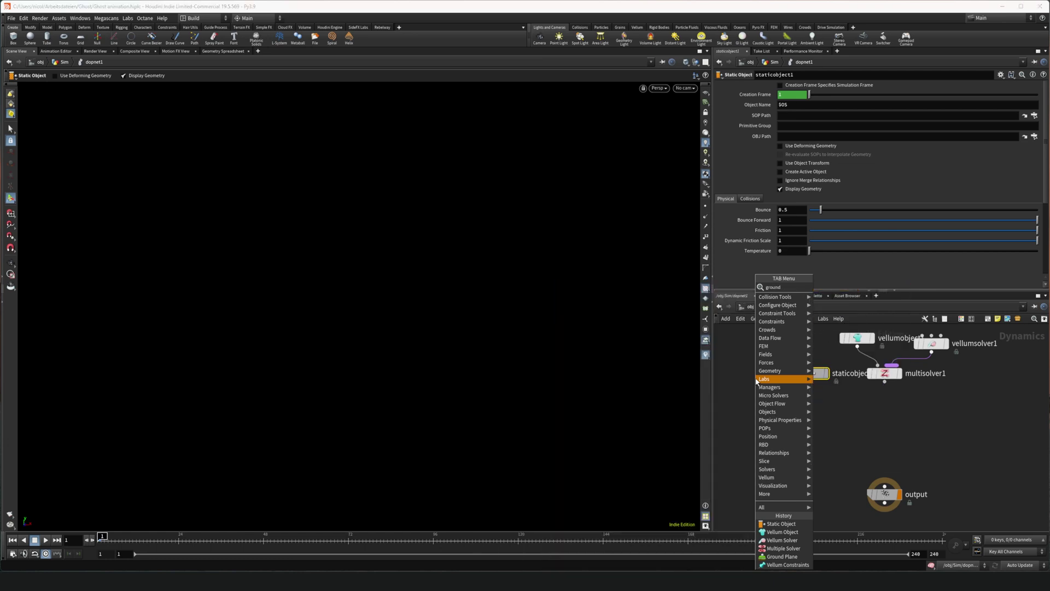
pyautogui.press('Return')
pyautogui.click(752, 399)
pyautogui.press('Tab')
pyautogui.click(749, 384)
# - Add a Merge node and combine groundplane1 and staticobject1 in it
pyautogui.press('Tab')
pyautogui.write('merg')
pyautogui.press('Return')
pyautogui.click(787, 437)
pyautogui.moveTo(750, 406); pyautogui.dragTo(780, 426)
pyautogui.moveTo(811, 382); pyautogui.dragTo(787, 425)
# - Add a second Merge node joining merge1 as first input with multisolver1, and tidy the position of merge1
pyautogui.press('Tab')
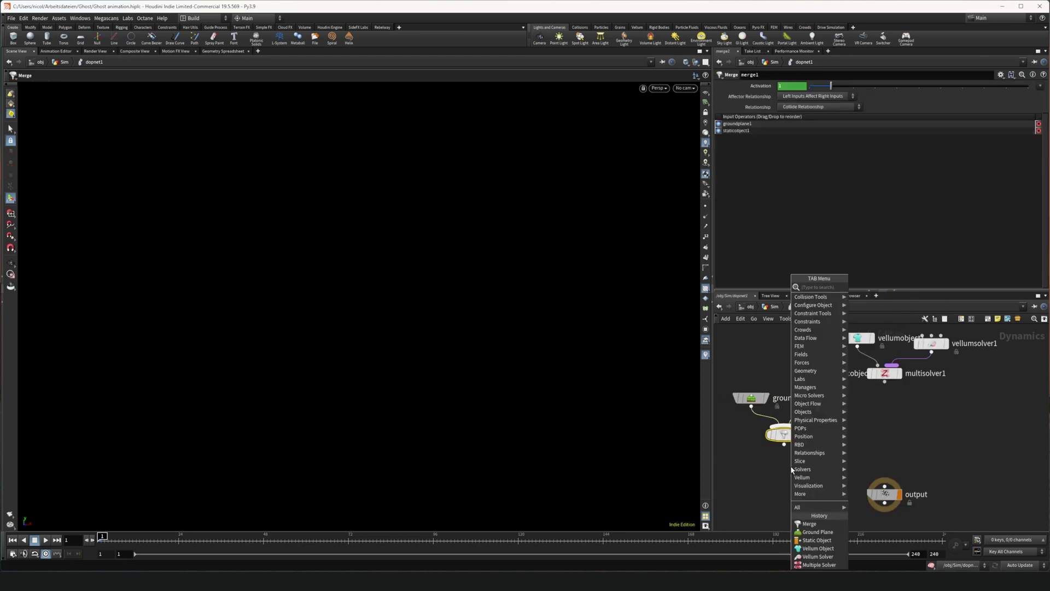
pyautogui.write('merg')
pyautogui.press('Return')
pyautogui.click(870, 429)
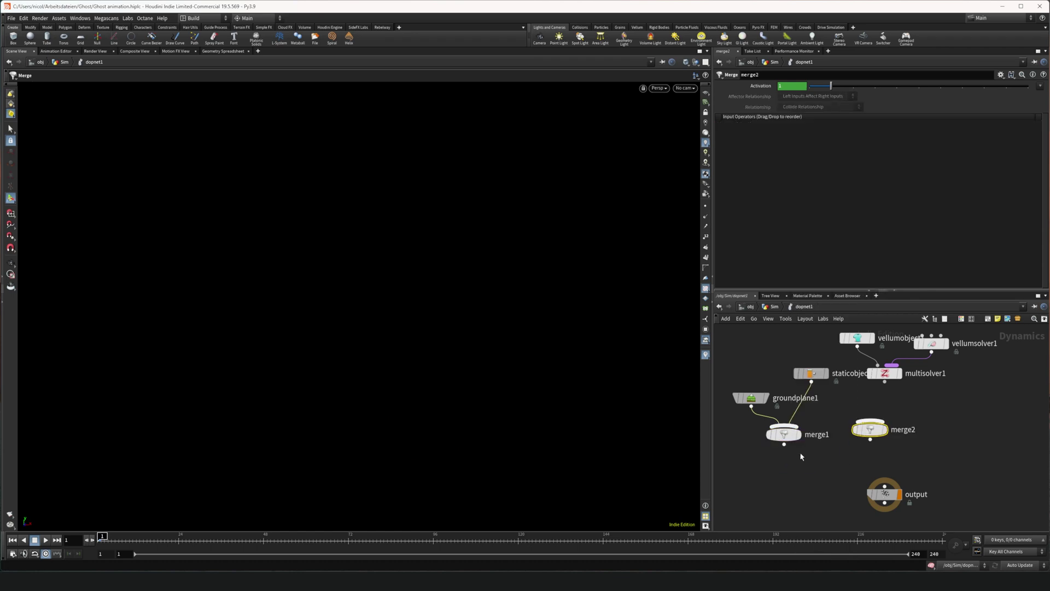
pyautogui.moveTo(783, 444); pyautogui.dragTo(866, 420)
pyautogui.moveTo(884, 381); pyautogui.dragTo(892, 426)
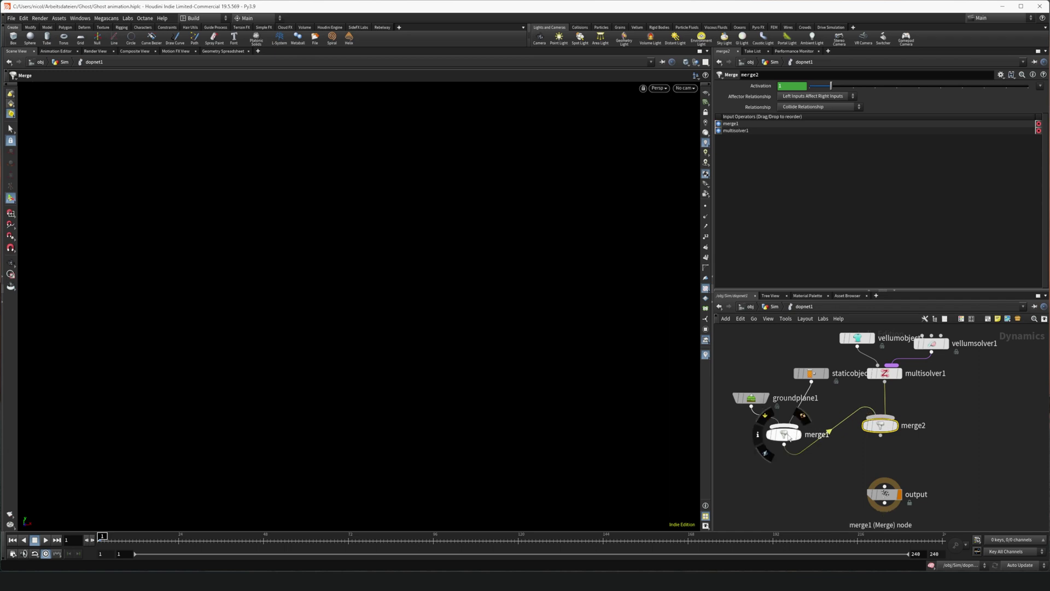
pyautogui.moveTo(798, 435); pyautogui.dragTo(802, 420)
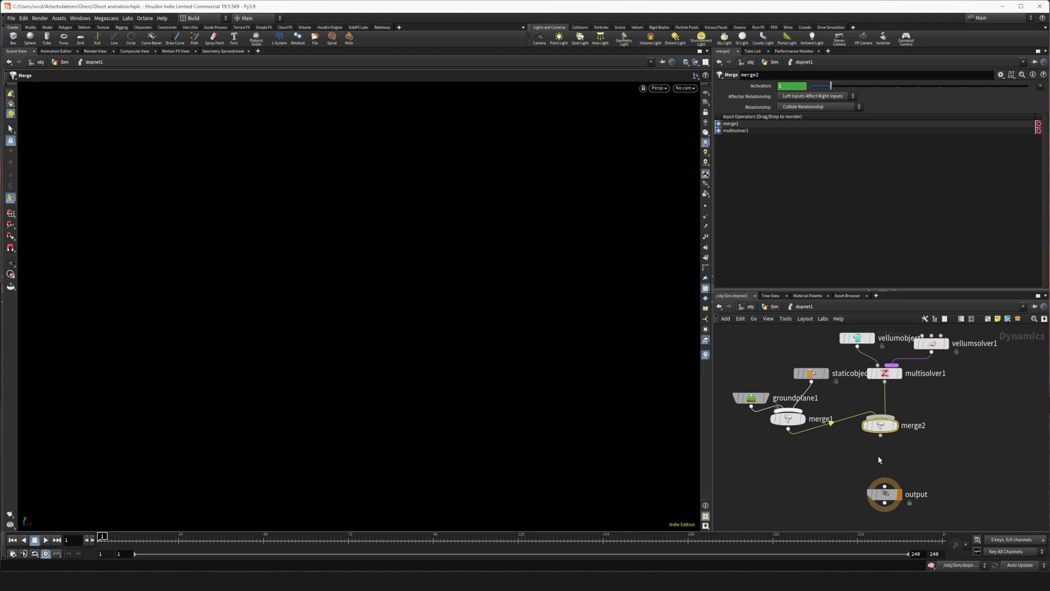
# - Insert a Gravity Force node between merge2 and the output node
pyautogui.press('Tab')
pyautogui.write('gravit')
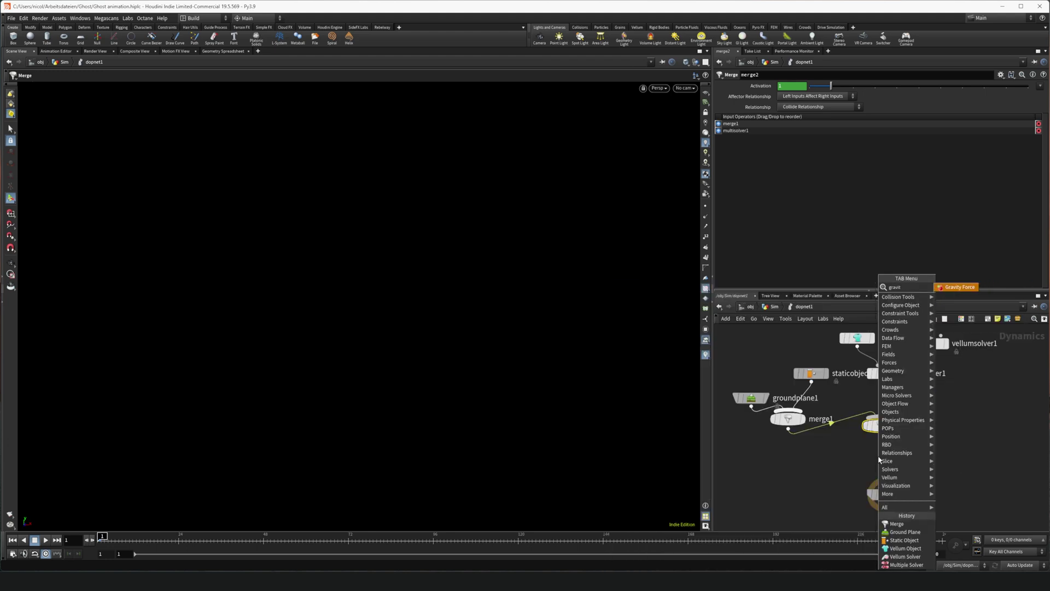
pyautogui.press('Return')
pyautogui.click(877, 455)
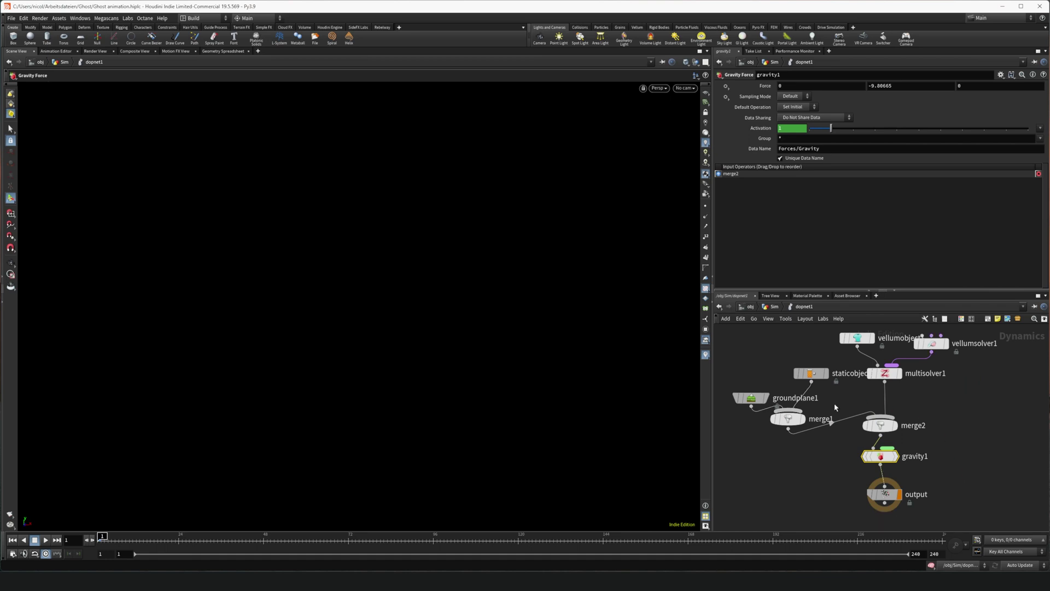
# - Set the SOP path of staticobject1 to the COLLIDER null and enable Use Deforming Geometry
pyautogui.click(811, 373)
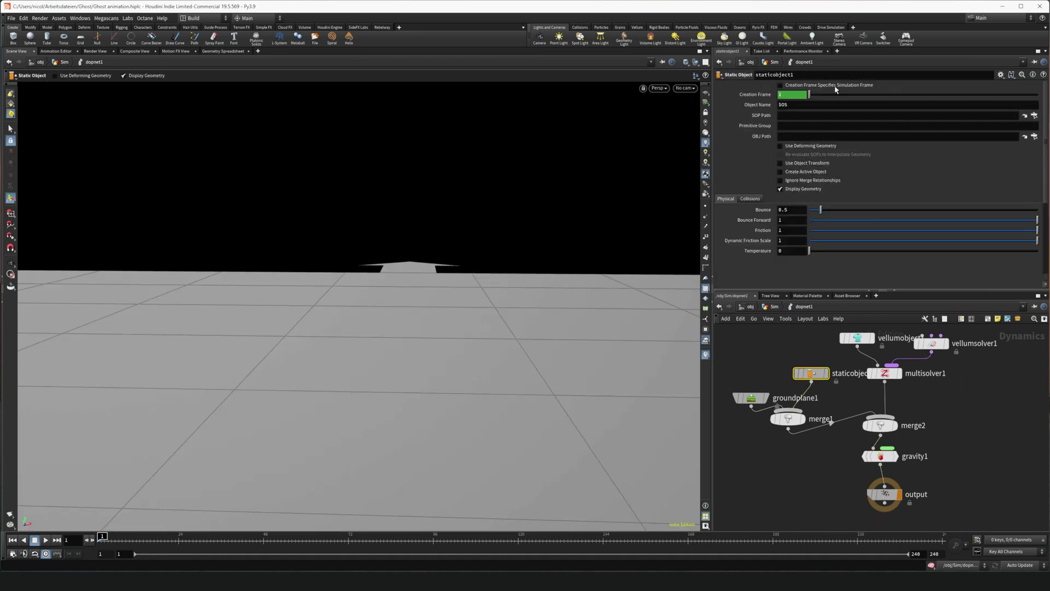
pyautogui.click(1029, 115)
pyautogui.click(994, 79)
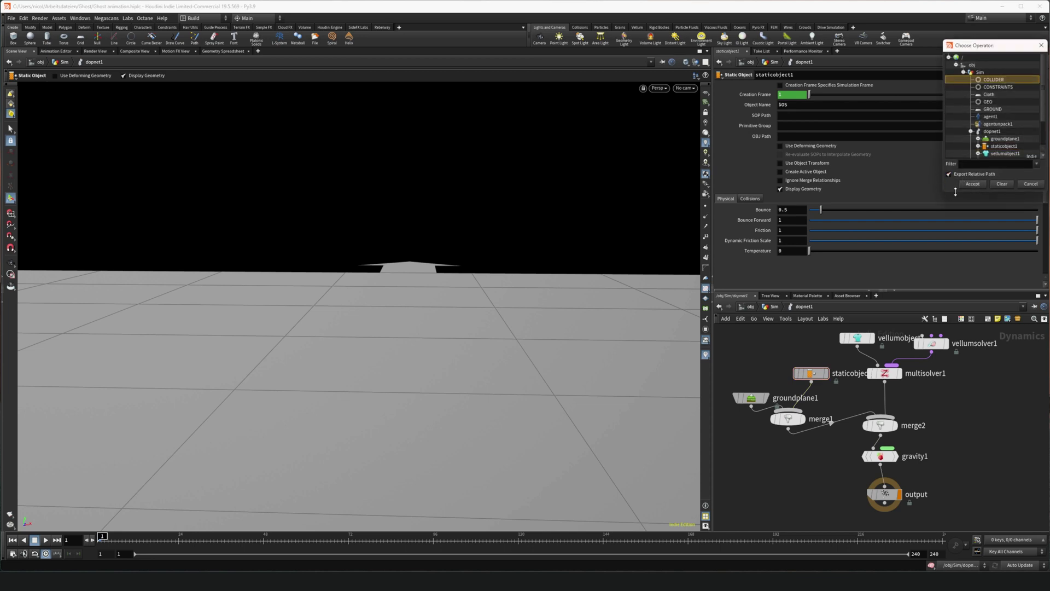
pyautogui.click(972, 184)
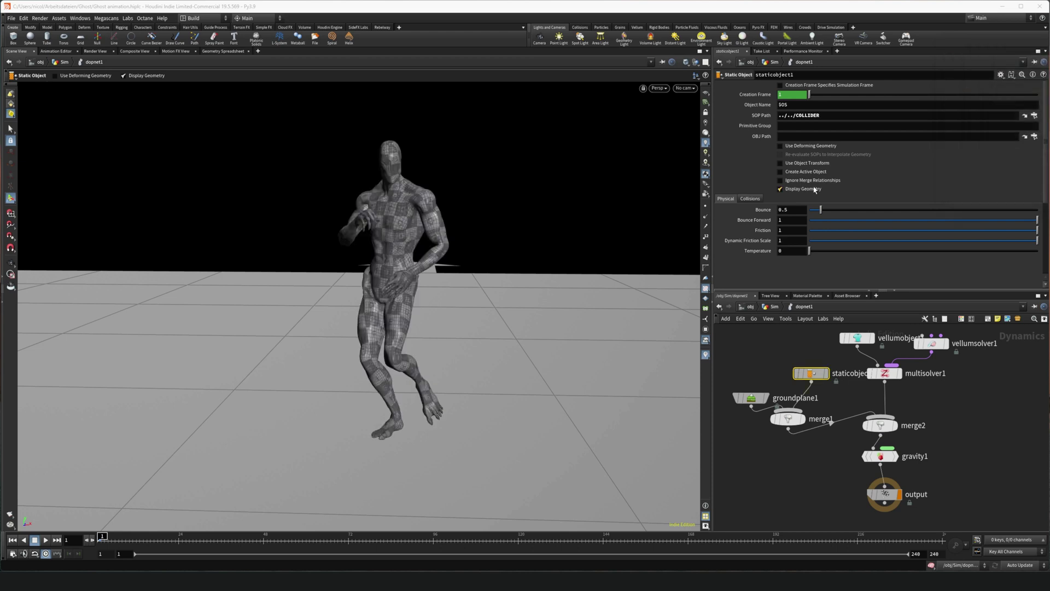
pyautogui.click(781, 146)
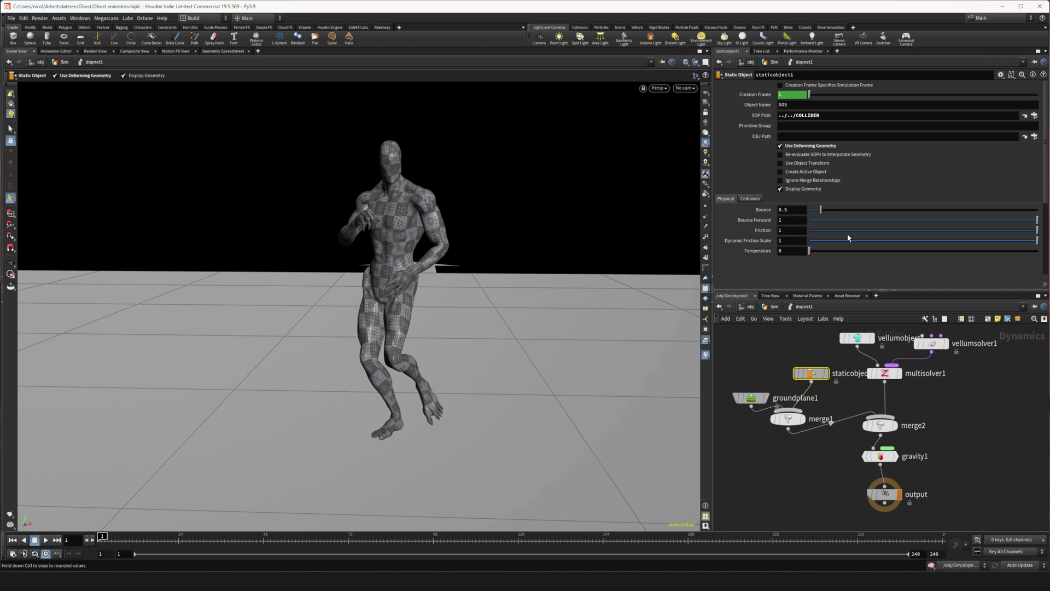
# - Set the Initial Geometry of vellumobject1 to the GEO null
pyautogui.click(857, 339)
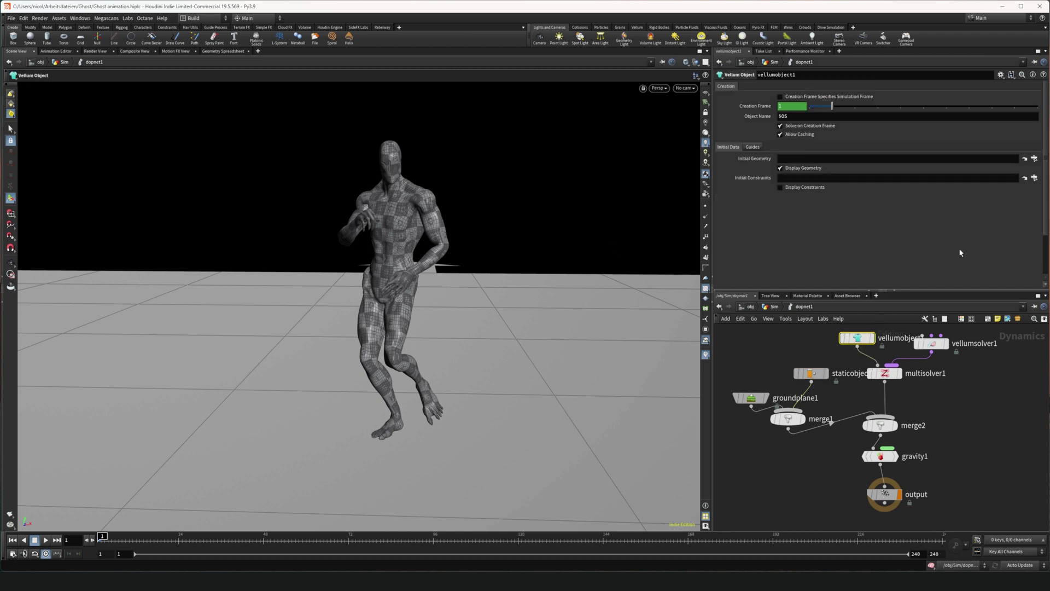
pyautogui.click(1034, 158)
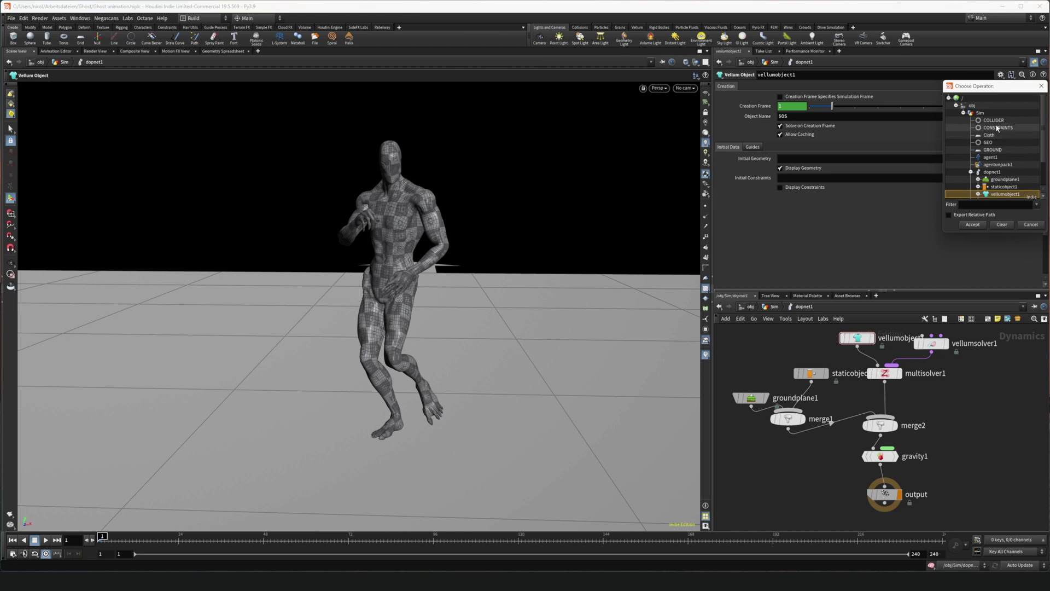
pyautogui.click(987, 143)
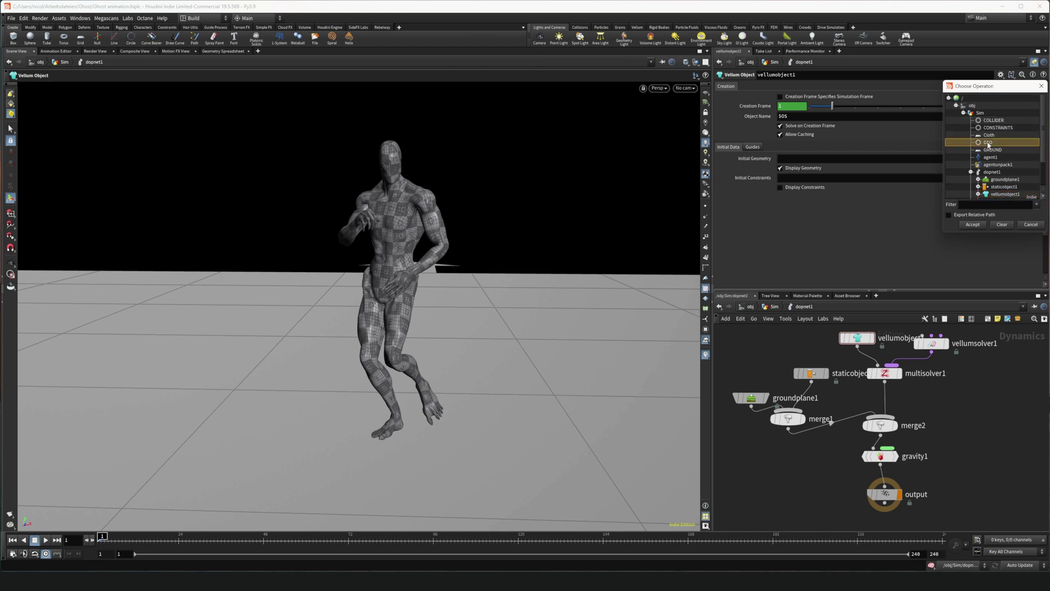
pyautogui.click(967, 224)
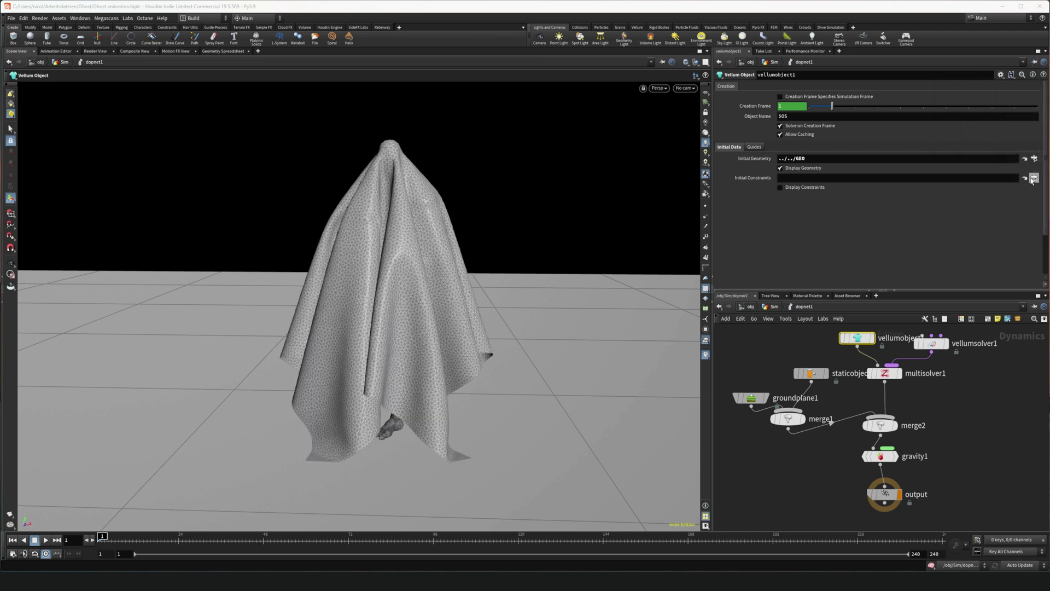
# - Set vellumobject1's Initial Constraints to the CONSTRAINTS null and reconfirm GEO as its Initial Geometry, both with relative paths
pyautogui.click(1034, 179)
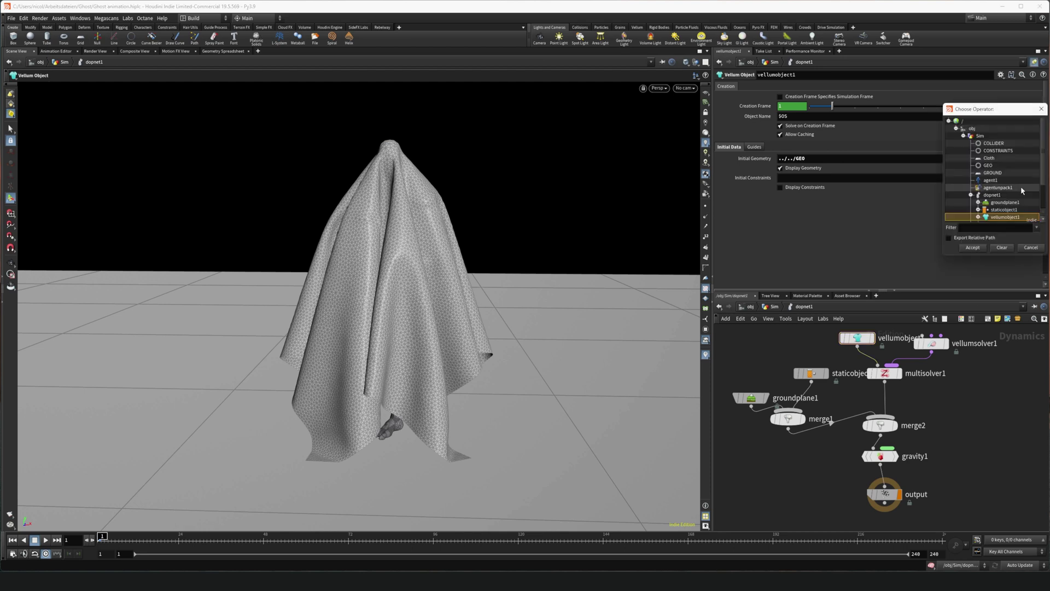
pyautogui.click(1005, 150)
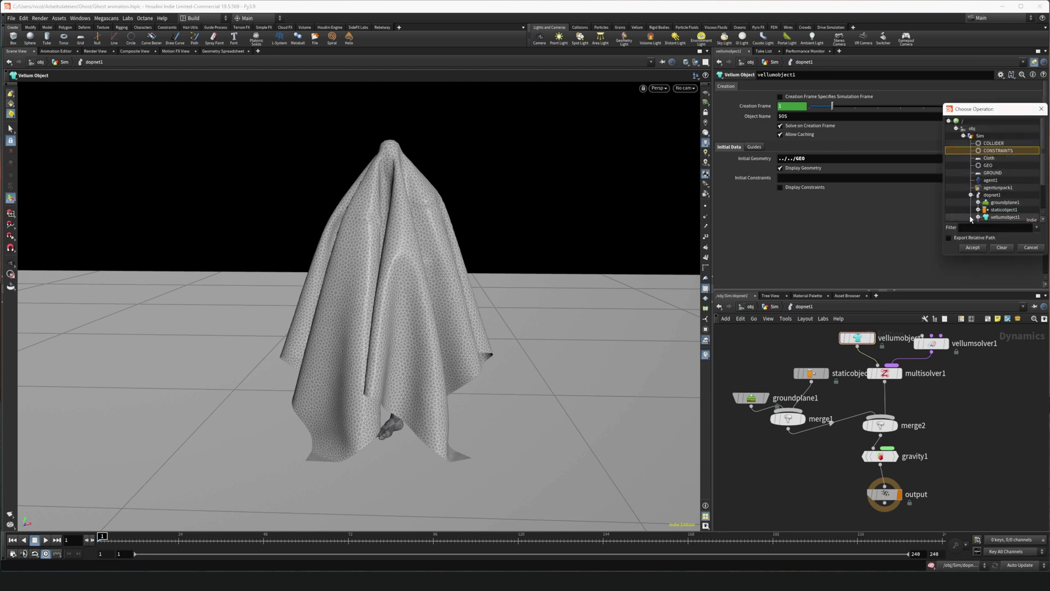
pyautogui.click(948, 238)
pyautogui.click(968, 249)
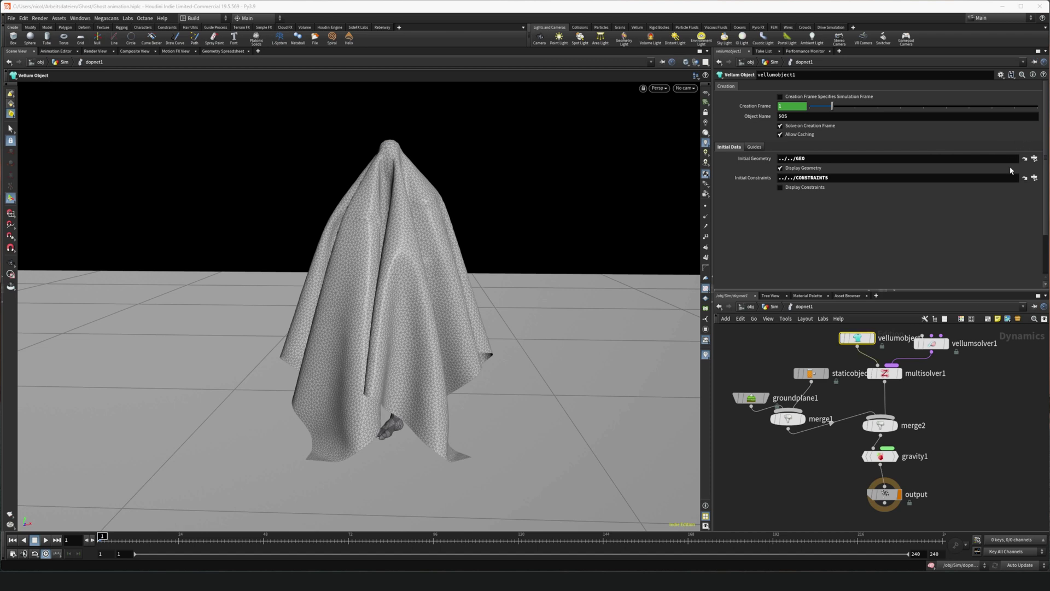
pyautogui.click(1034, 159)
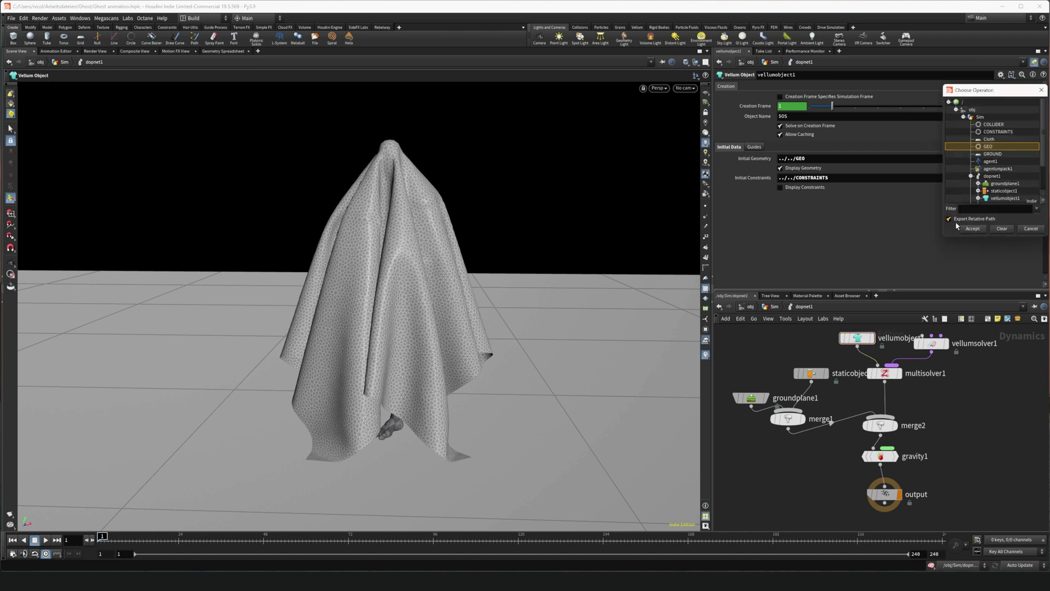
pyautogui.click(973, 229)
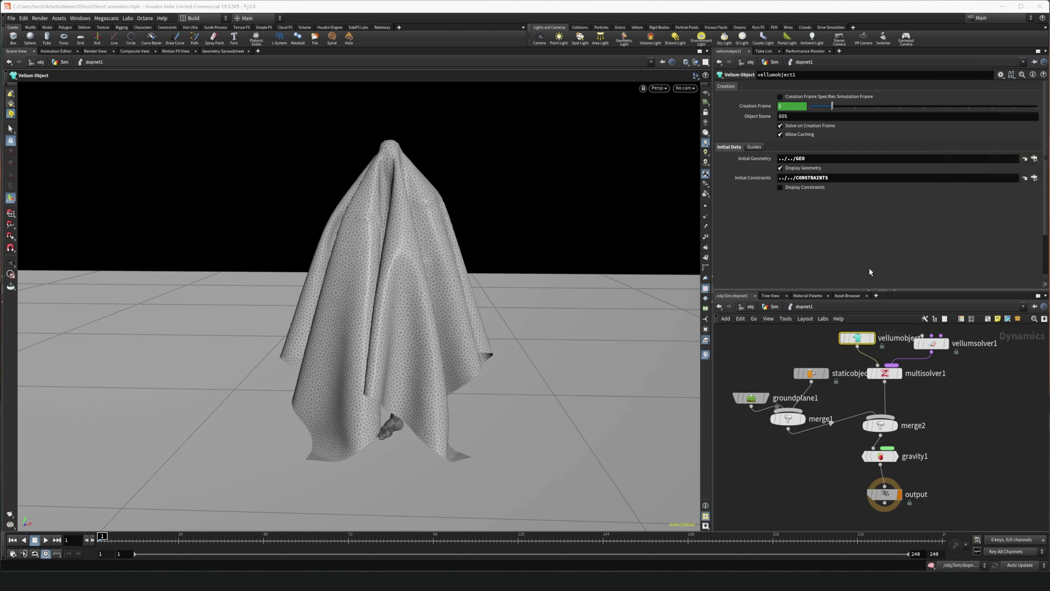
# - Set the Substeps of vellumsolver1 to 3
pyautogui.moveTo(970, 455); pyautogui.dragTo(918, 410, button='middle')
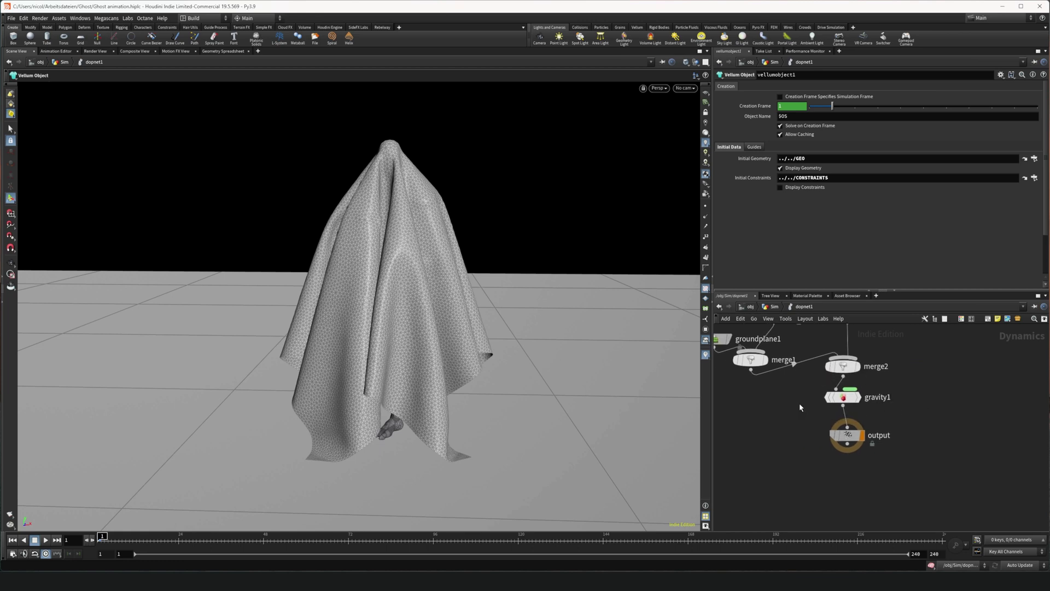
pyautogui.moveTo(809, 417); pyautogui.dragTo(850, 471, button='middle')
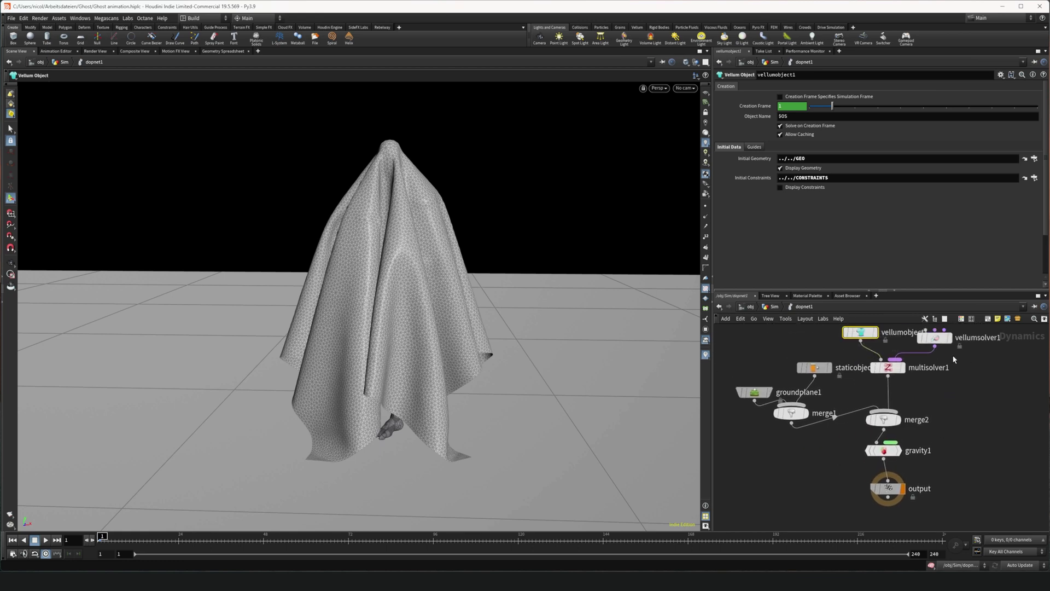
pyautogui.click(937, 339)
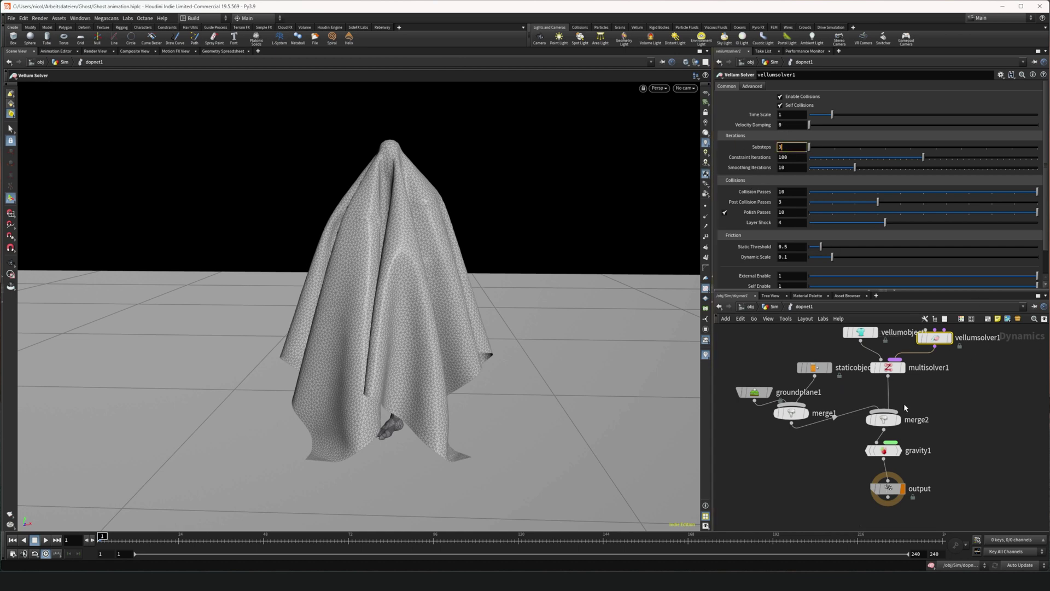
pyautogui.write('3')
pyautogui.press('Return')
pyautogui.click(975, 428)
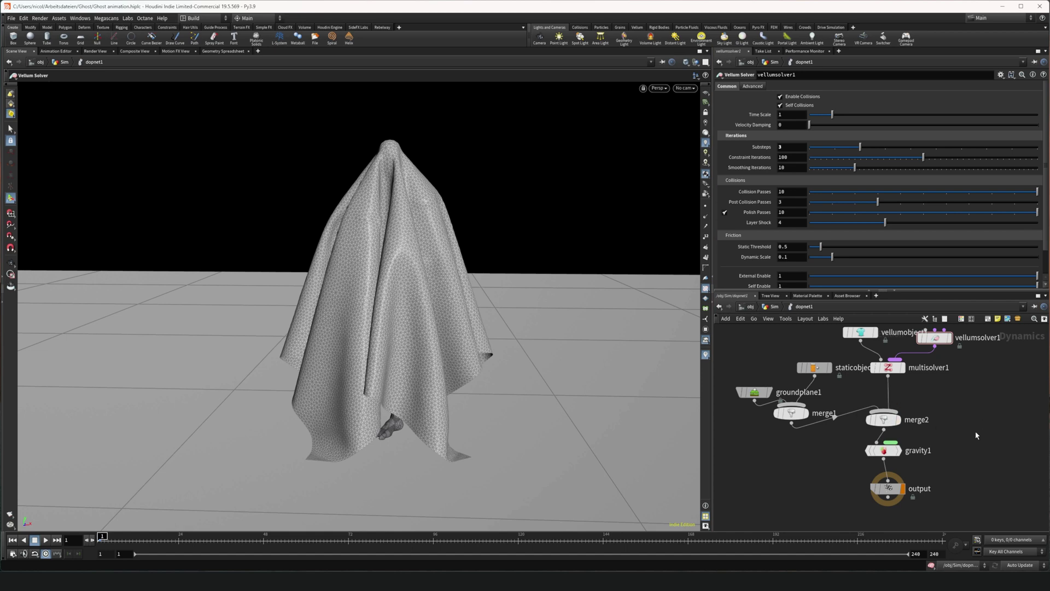
pyautogui.moveTo(966, 439); pyautogui.dragTo(953, 422, button='middle')
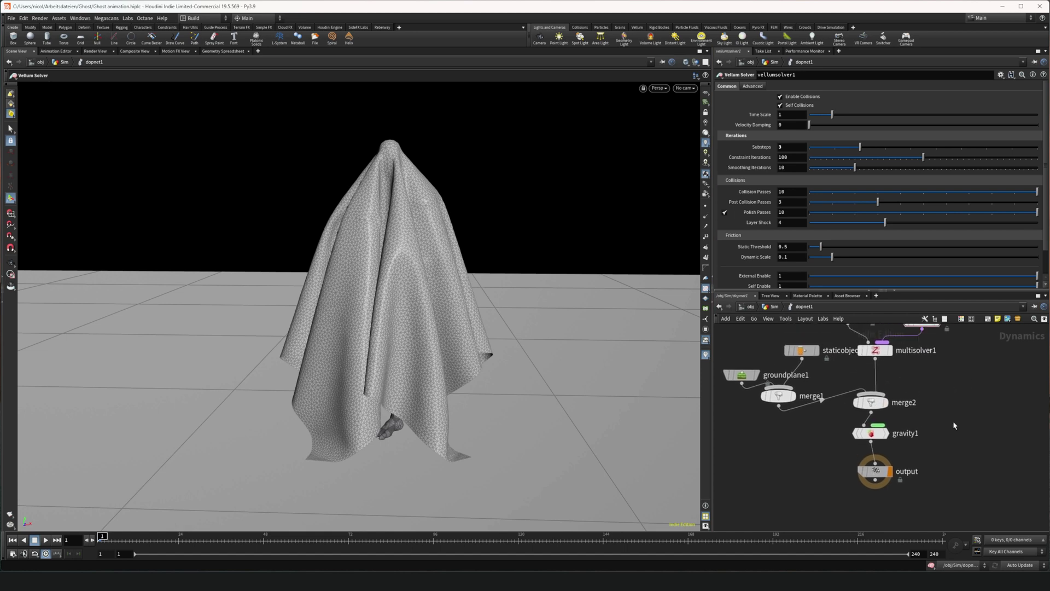
# - Return to the Sim network, play the dopnet1 simulation and scrub to frame 146
pyautogui.click(773, 307)
pyautogui.moveTo(865, 501); pyautogui.dragTo(864, 482, button='middle')
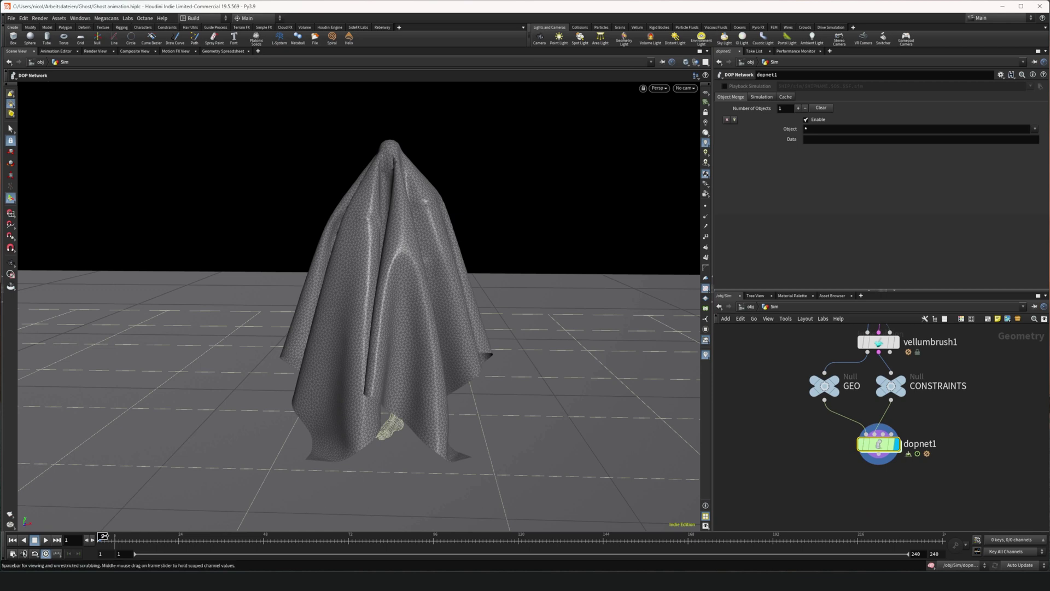
pyautogui.click(46, 540)
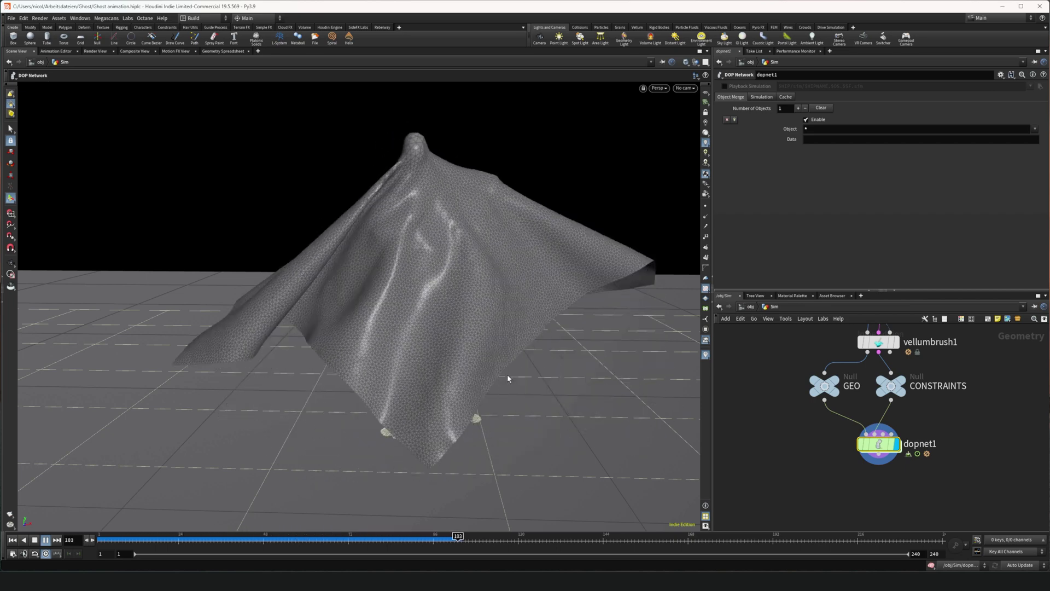
pyautogui.moveTo(587, 538); pyautogui.dragTo(609, 535)
pyautogui.press('space')
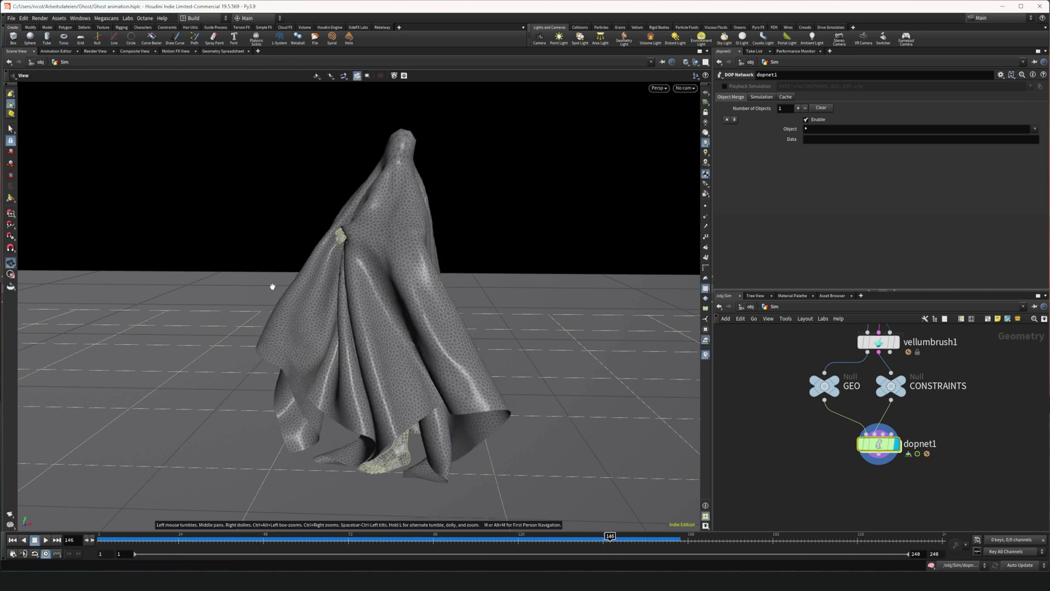
# - Examine from several angles how the simulated cloth collides with the character's hand and body at frame 146
pyautogui.moveTo(320, 308); pyautogui.dragTo(486, 356, button='middle')
pyautogui.moveTo(529, 309); pyautogui.dragTo(412, 302, button='right')
pyautogui.moveTo(413, 302); pyautogui.dragTo(492, 286)
pyautogui.moveTo(492, 286)
pyautogui.mouseDown(button='right')
pyautogui.moveTo(487, 244)
pyautogui.moveTo(490, 304)
pyautogui.mouseUp(button='right')
pyautogui.moveTo(476, 343); pyautogui.dragTo(484, 306)
pyautogui.scroll(-8, 484, 306)
pyautogui.scroll(-3, 462, 278)
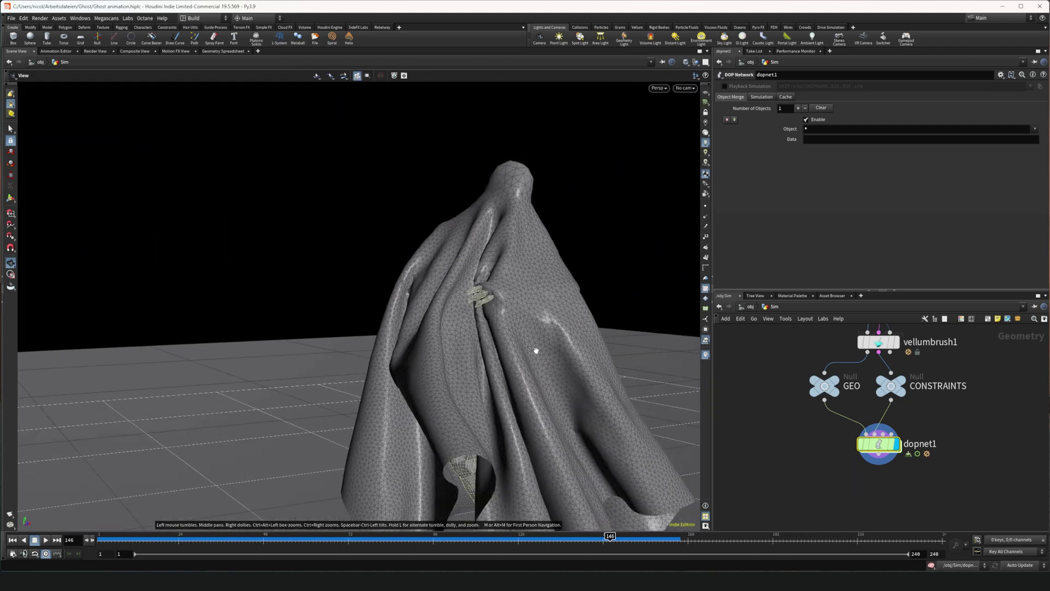
pyautogui.moveTo(535, 353); pyautogui.dragTo(375, 275, button='middle')
# - Turn on Visualize Thickness for the vellumcloth1 constraints
pyautogui.moveTo(974, 399); pyautogui.dragTo(928, 517, button='middle')
pyautogui.moveTo(953, 417); pyautogui.dragTo(961, 440, button='middle')
pyautogui.click(845, 429)
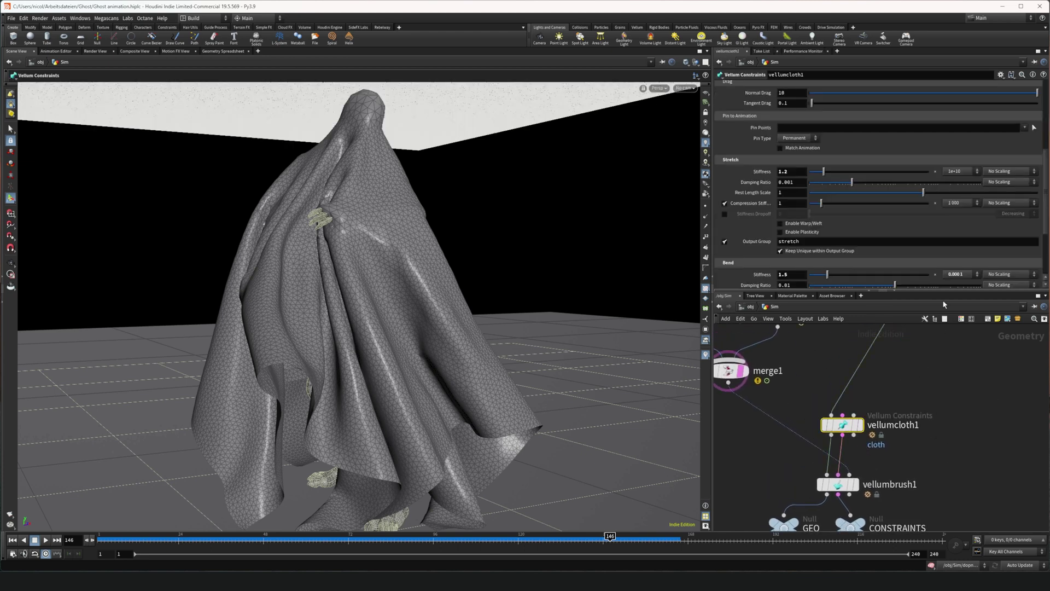
pyautogui.scroll(5, 739, 165)
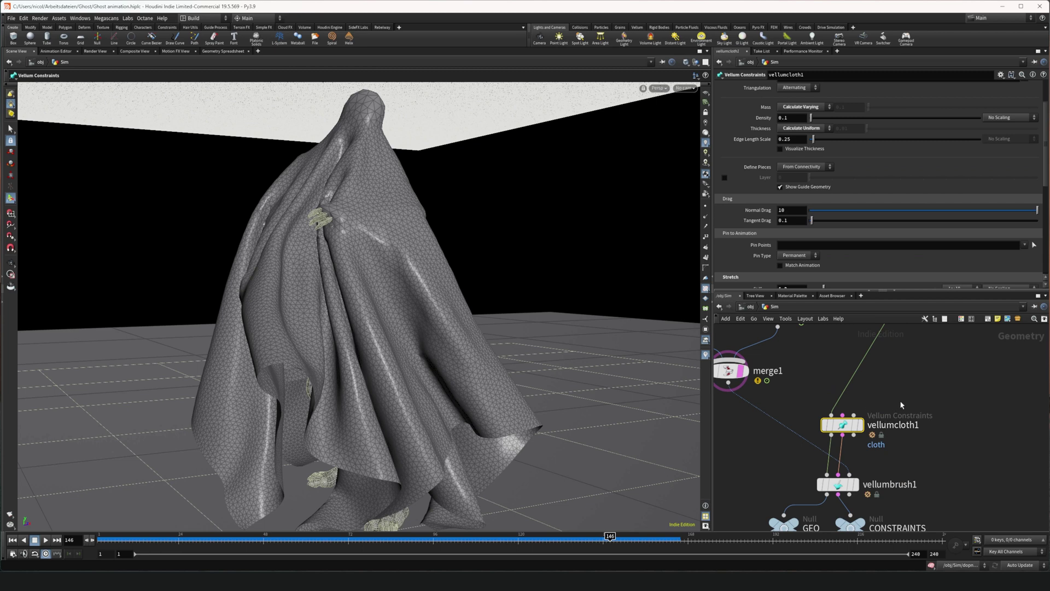
pyautogui.scroll(2, 935, 388)
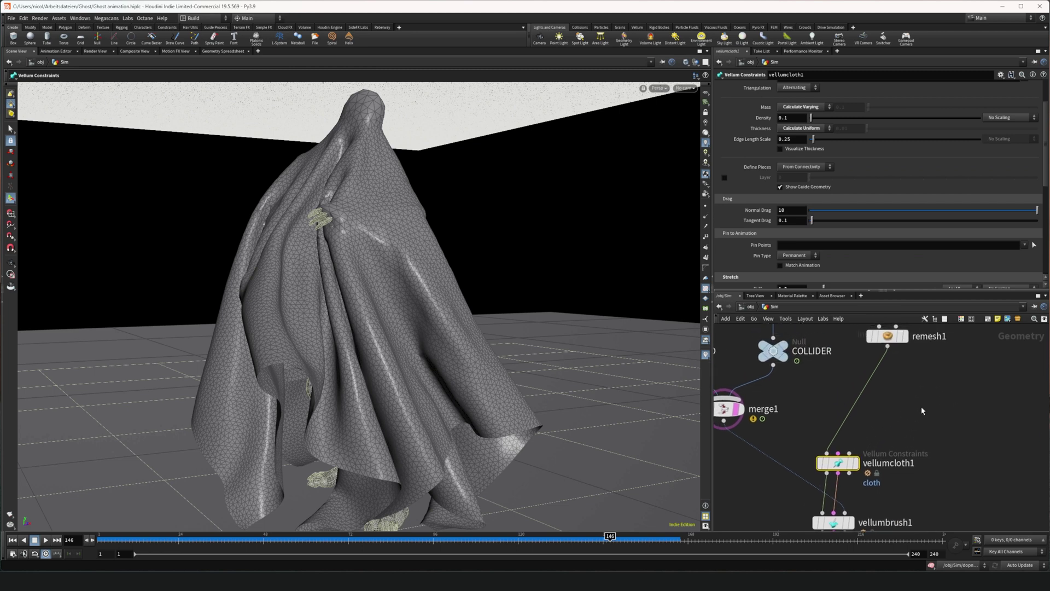
pyautogui.scroll(1, 864, 196)
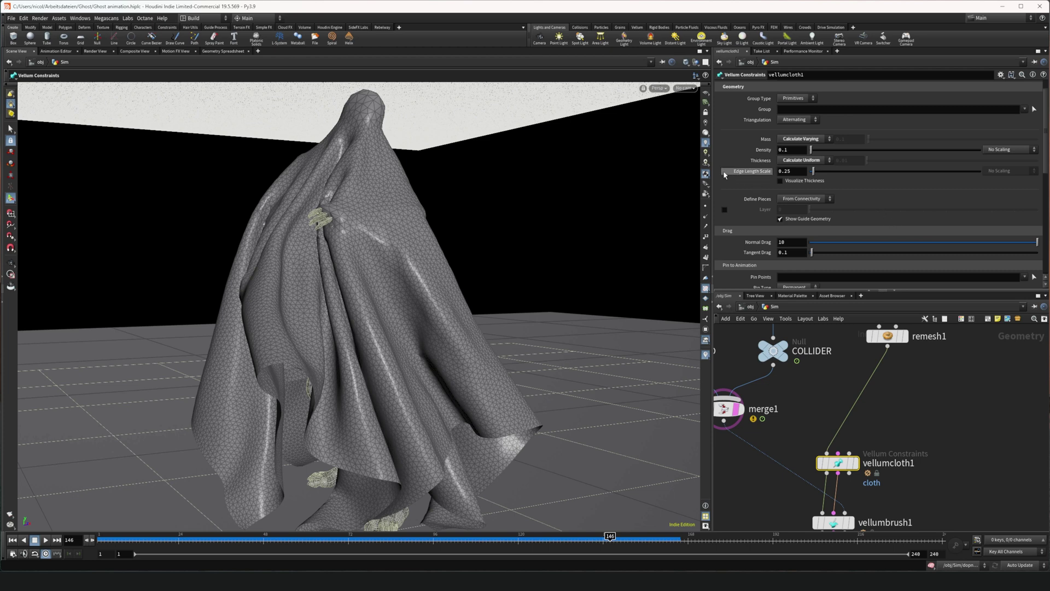
pyautogui.click(780, 181)
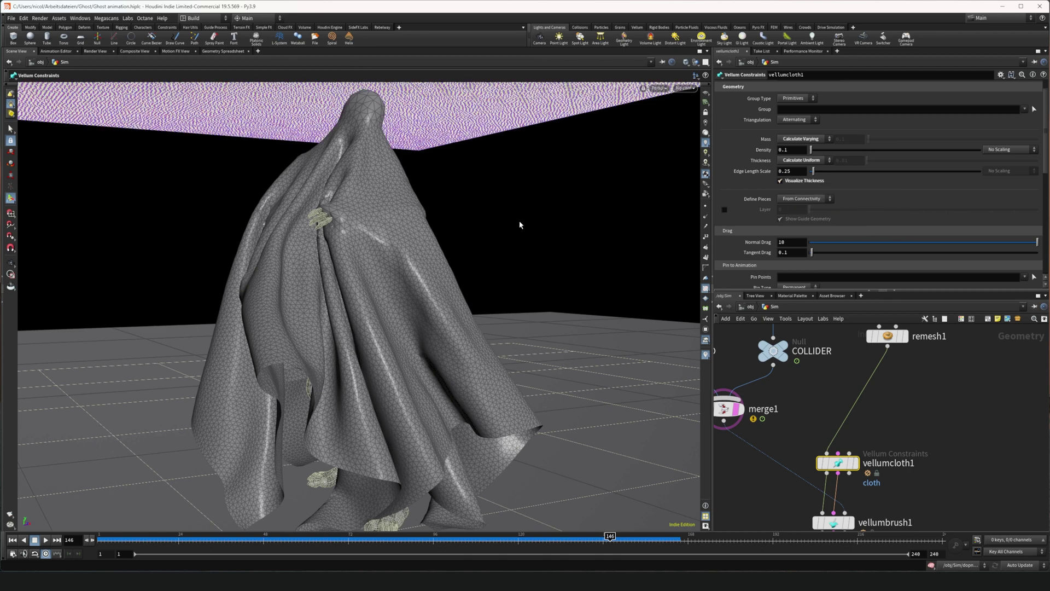
# - Inspect the thickness guides on the flat cloth and set the Edge Length Scale of vellumcloth1 to 0.5
pyautogui.press('space')
pyautogui.moveTo(523, 210); pyautogui.dragTo(497, 306, button='middle')
pyautogui.scroll(5, 441, 178)
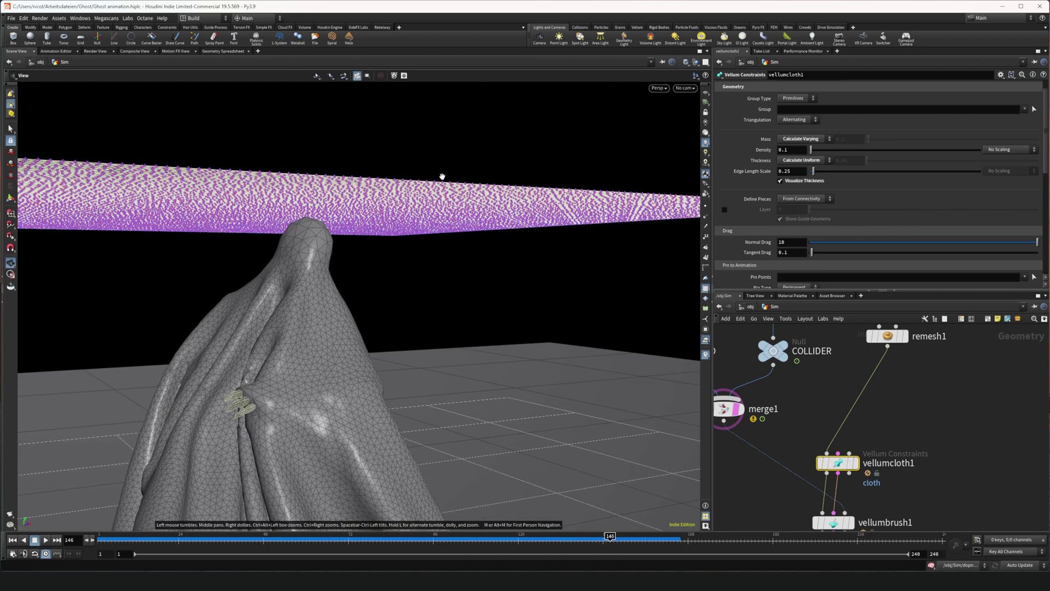
pyautogui.moveTo(433, 188)
pyautogui.mouseDown()
pyautogui.moveTo(446, 182)
pyautogui.moveTo(457, 232)
pyautogui.moveTo(415, 185)
pyautogui.mouseUp()
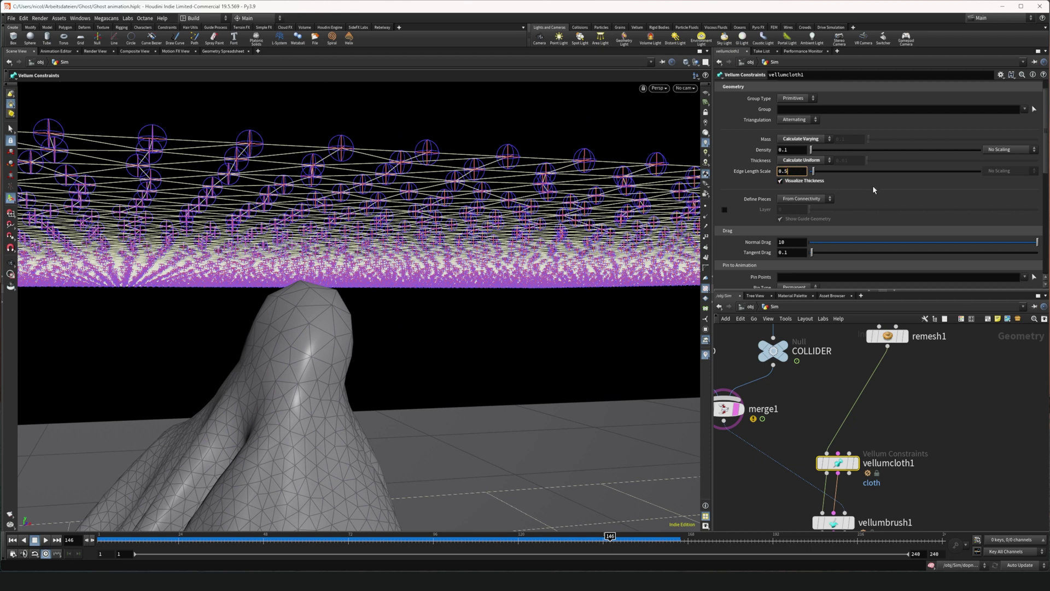
pyautogui.press('Return')
pyautogui.moveTo(503, 233)
pyautogui.keyDown('alt'); pyautogui.mouseDown()
pyautogui.moveTo(494, 246)
pyautogui.moveTo(486, 227)
pyautogui.moveTo(459, 225)
pyautogui.moveTo(537, 221)
pyautogui.moveTo(501, 227)
pyautogui.mouseUp(); pyautogui.keyUp('alt')
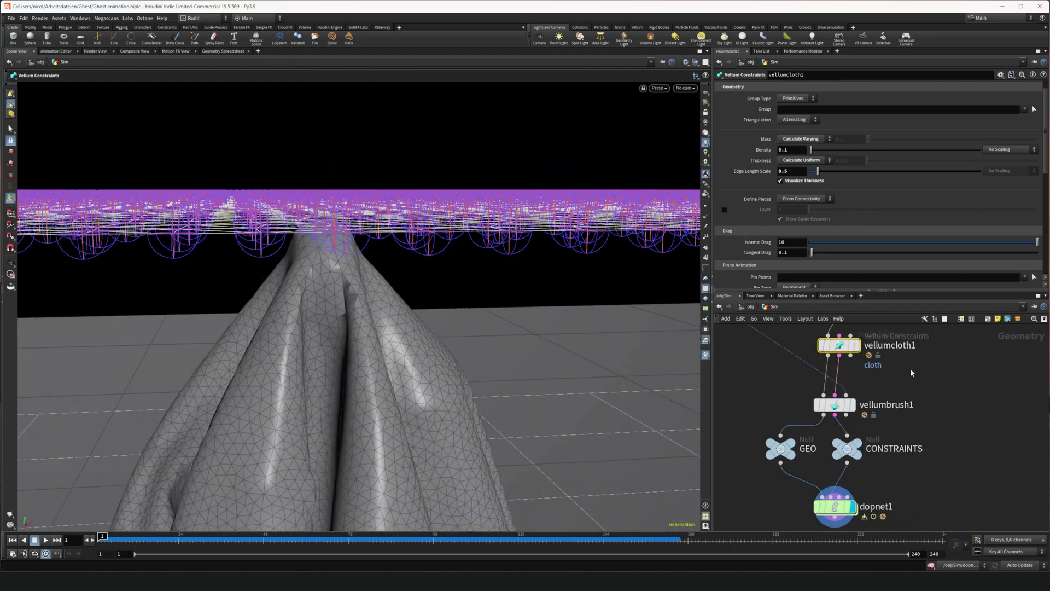
# - Reset all changes on vellumbrush1, drape the cloth over the character again in Settle mode and save its rest state
pyautogui.moveTo(908, 372); pyautogui.dragTo(879, 384, button='middle')
pyautogui.click(809, 418)
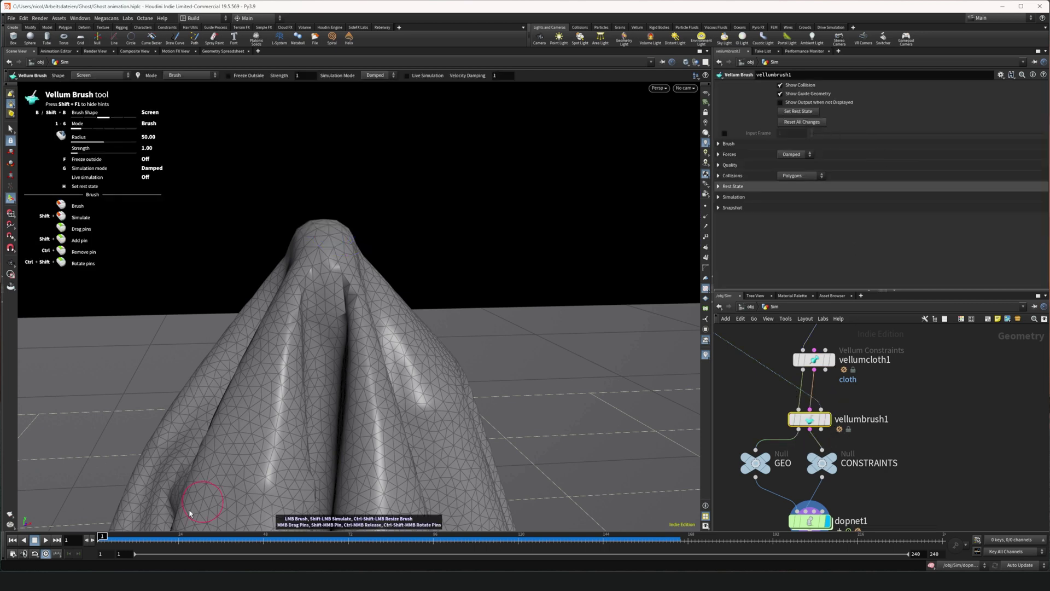
pyautogui.press('space')
pyautogui.moveTo(429, 328); pyautogui.dragTo(354, 417)
pyautogui.moveTo(354, 417); pyautogui.dragTo(419, 246, button='middle')
pyautogui.moveTo(363, 425)
pyautogui.mouseDown()
pyautogui.moveTo(382, 399)
pyautogui.moveTo(391, 415)
pyautogui.mouseUp()
pyautogui.click(799, 123)
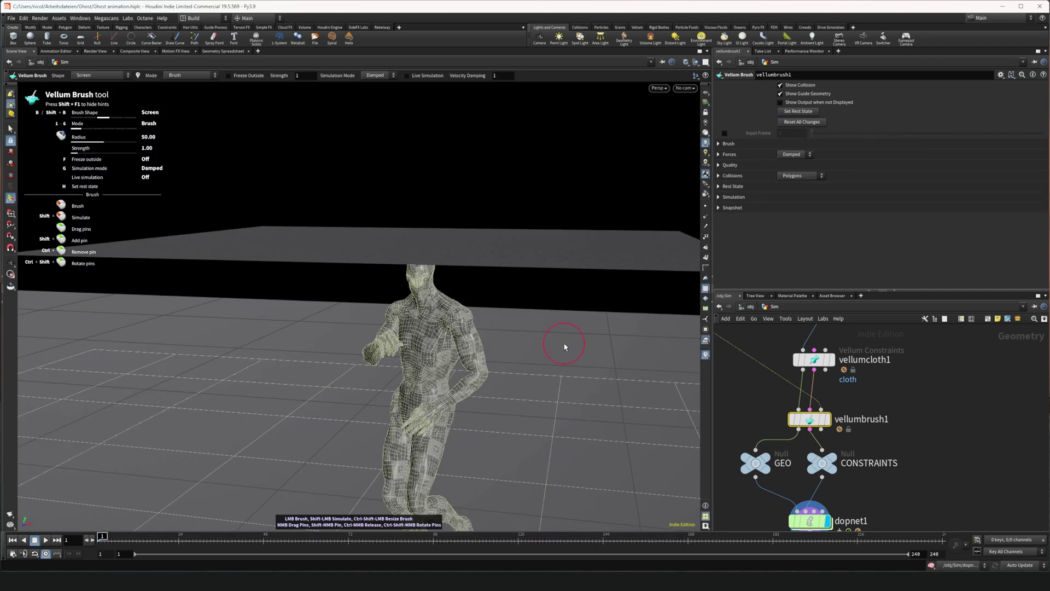
pyautogui.press('g')
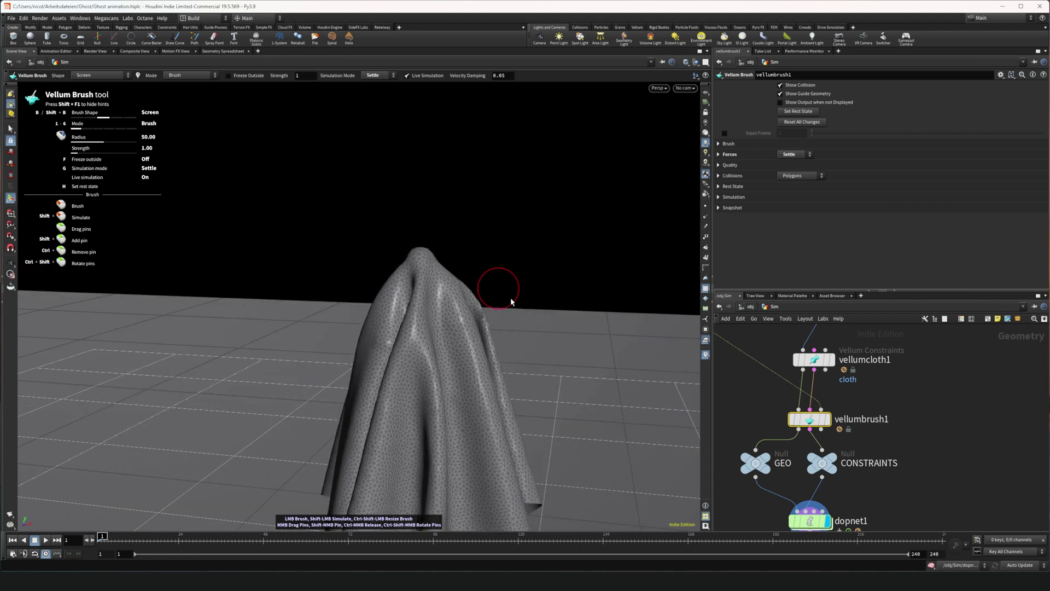
pyautogui.press('g')
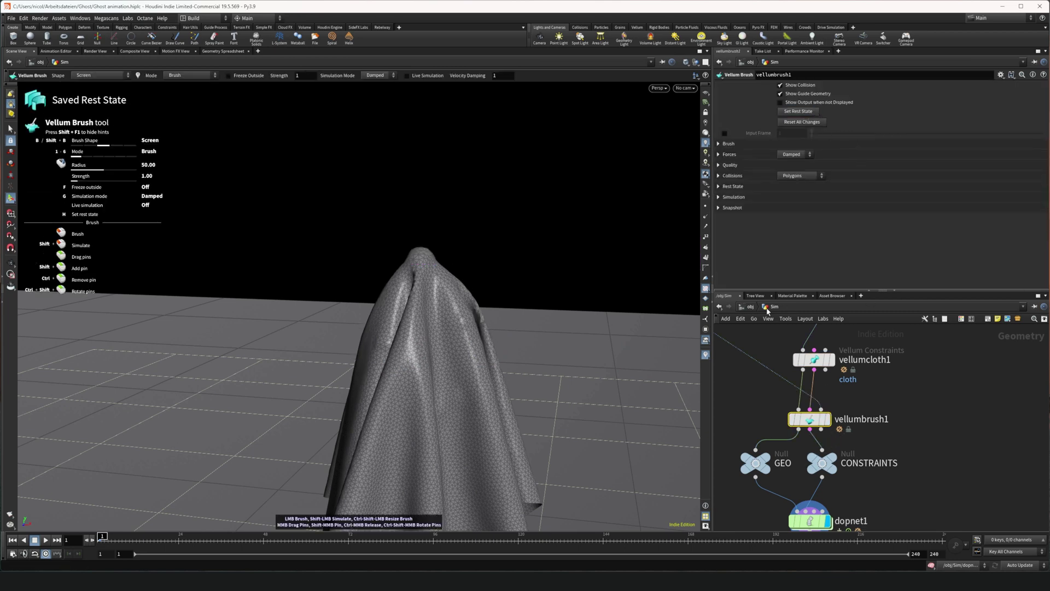
# - Set the Object of dopnet1's object merge to vellumobject1 so only the cloth is output
pyautogui.moveTo(833, 522); pyautogui.dragTo(832, 450, button='middle')
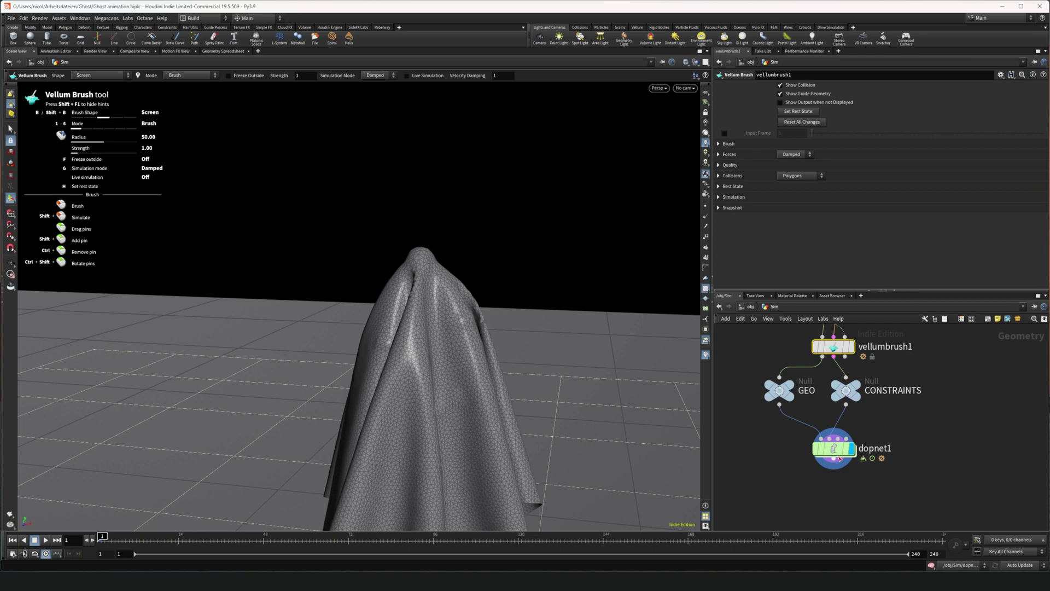
pyautogui.click(832, 450)
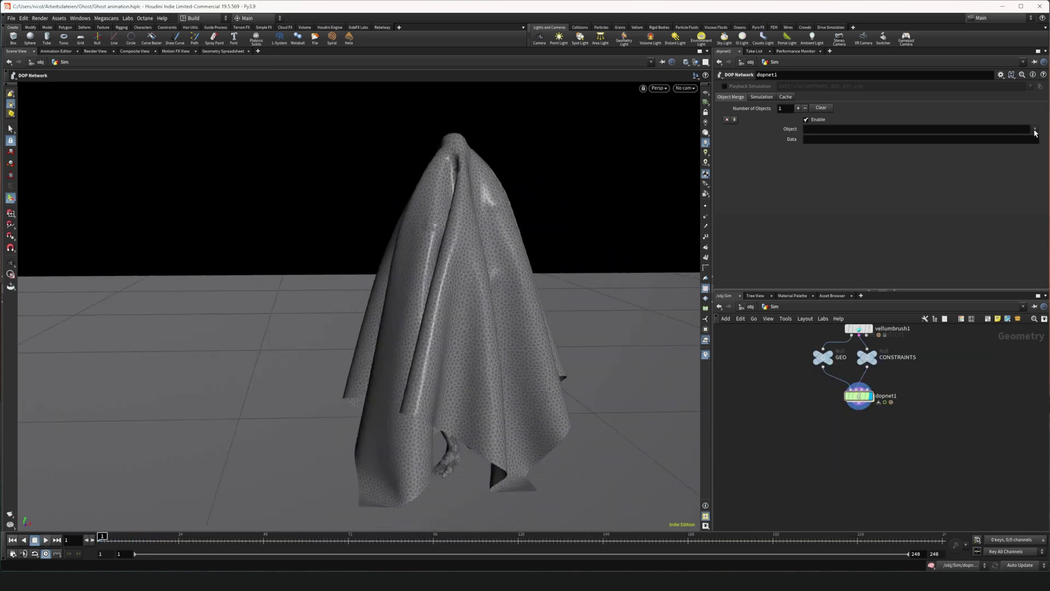
pyautogui.click(1016, 156)
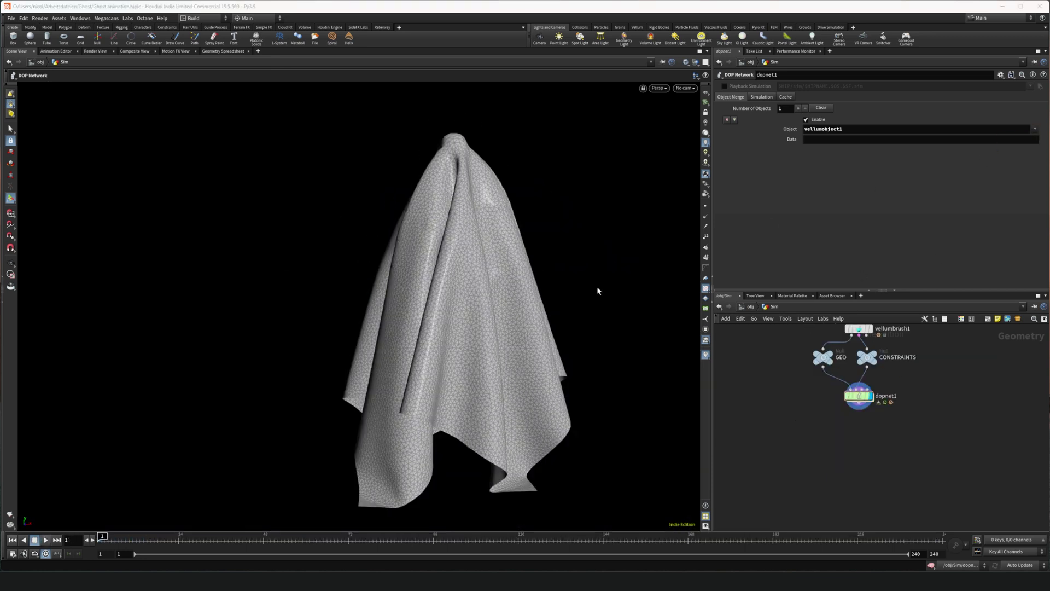
pyautogui.keyDown('alt'); pyautogui.moveTo(499, 310); pyautogui.dragTo(492, 330, button='right'); pyautogui.keyUp('alt')
pyautogui.keyDown('alt'); pyautogui.moveTo(473, 440); pyautogui.dragTo(622, 383); pyautogui.keyUp('alt')
# - Add a File Cache node connected below dopnet1
pyautogui.press('Escape')
pyautogui.press('Tab')
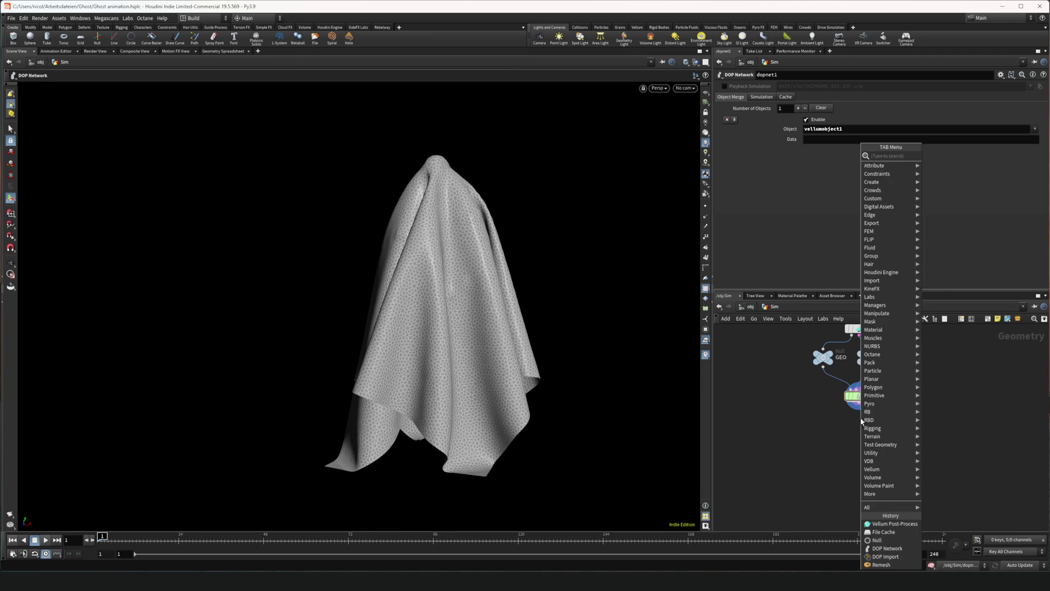
pyautogui.write('file')
pyautogui.press('Down')
pyautogui.press('Return')
pyautogui.click(858, 425)
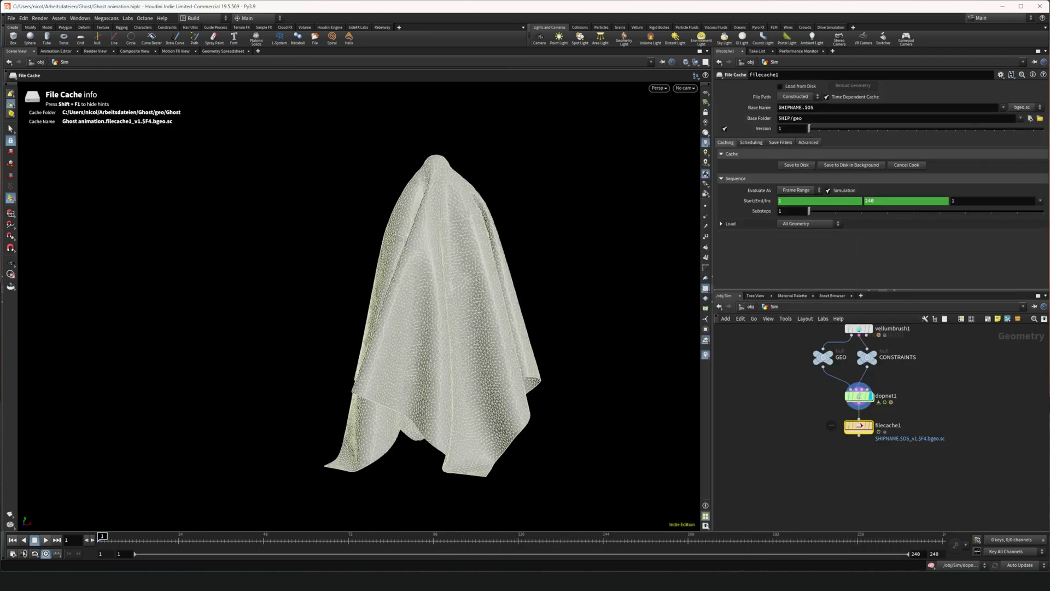
pyautogui.moveTo(868, 431); pyautogui.dragTo(867, 436)
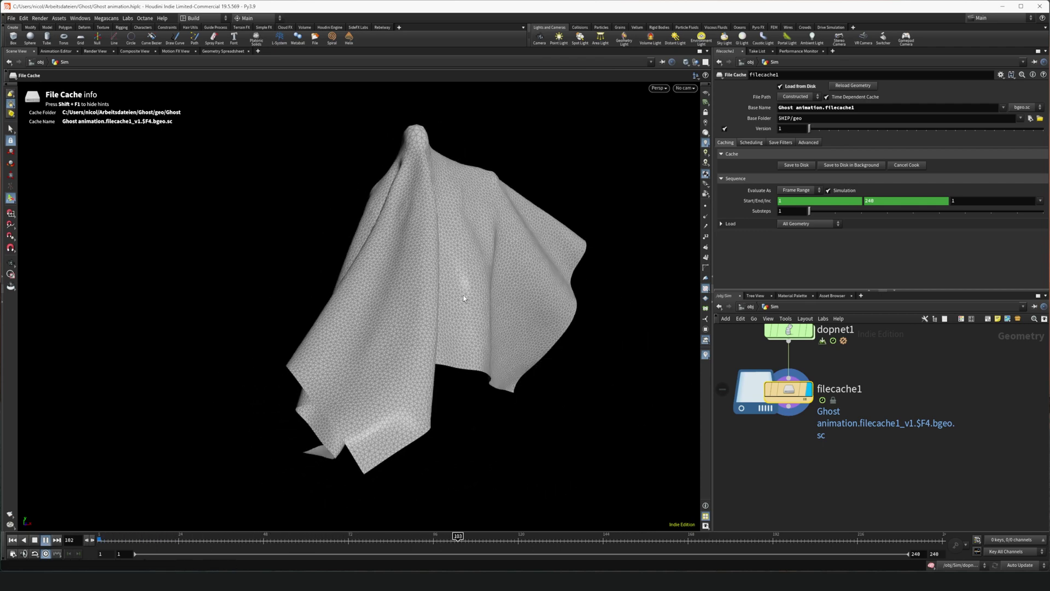
# - Play the cached simulation to frame 164 and inspect the cloth mesh and folds around the head and shoulders
pyautogui.click(45, 540)
pyautogui.press('Escape')
pyautogui.moveTo(488, 228); pyautogui.dragTo(502, 356, button='middle')
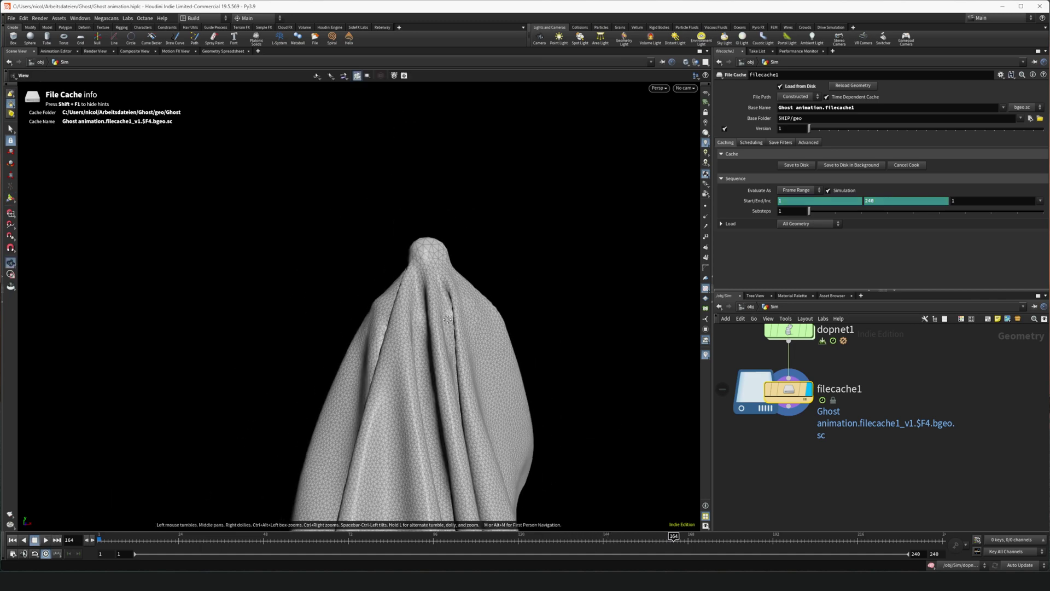
pyautogui.scroll(6, 403, 234)
pyautogui.scroll(4, 436, 276)
pyautogui.moveTo(439, 274); pyautogui.dragTo(464, 306)
pyautogui.moveTo(489, 389); pyautogui.dragTo(436, 305)
# - Add a Vellum Post-Process node connected below filecache1
pyautogui.press('Return')
pyautogui.press('Tab')
pyautogui.write('vellum so')
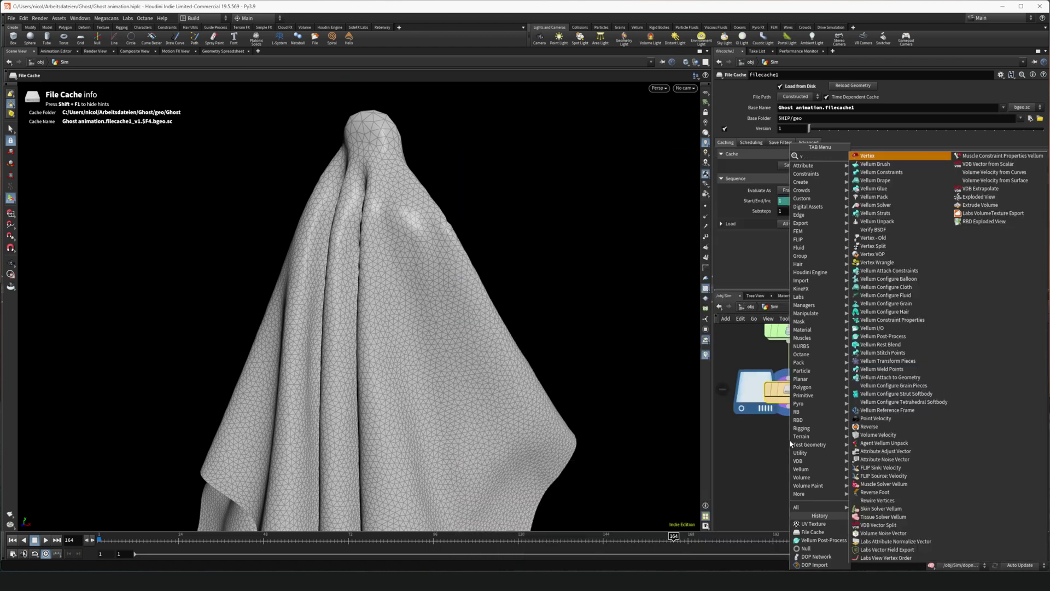
pyautogui.press('BackSpace')
pyautogui.press('BackSpace')
pyautogui.write('po')
pyautogui.press('Return')
pyautogui.click(788, 462)
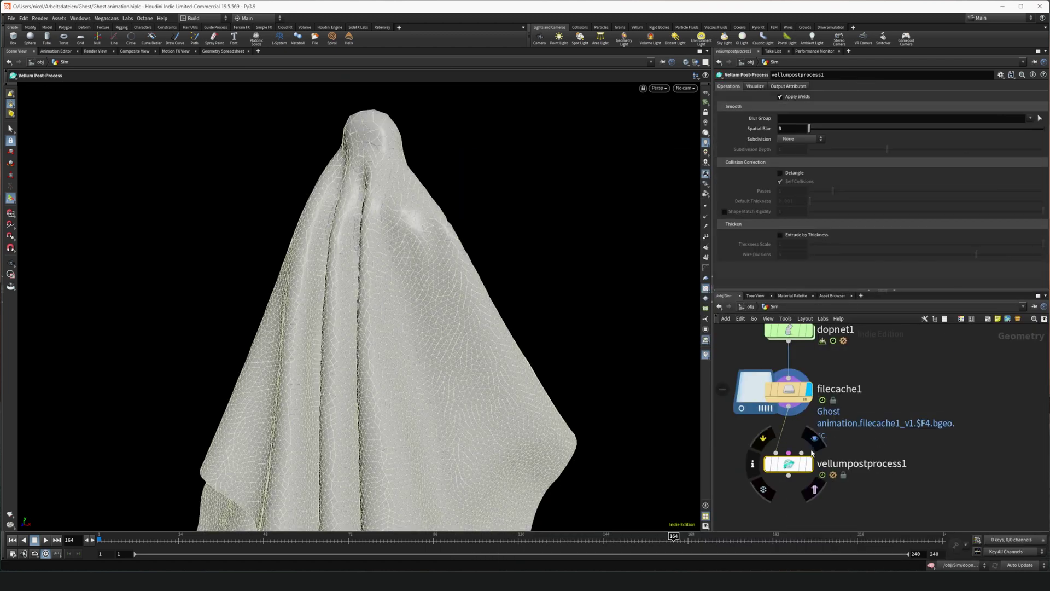
# - Display vellumpostprocess1 and set its Subdivision to Loop to smooth the cloth mesh
pyautogui.click(810, 464)
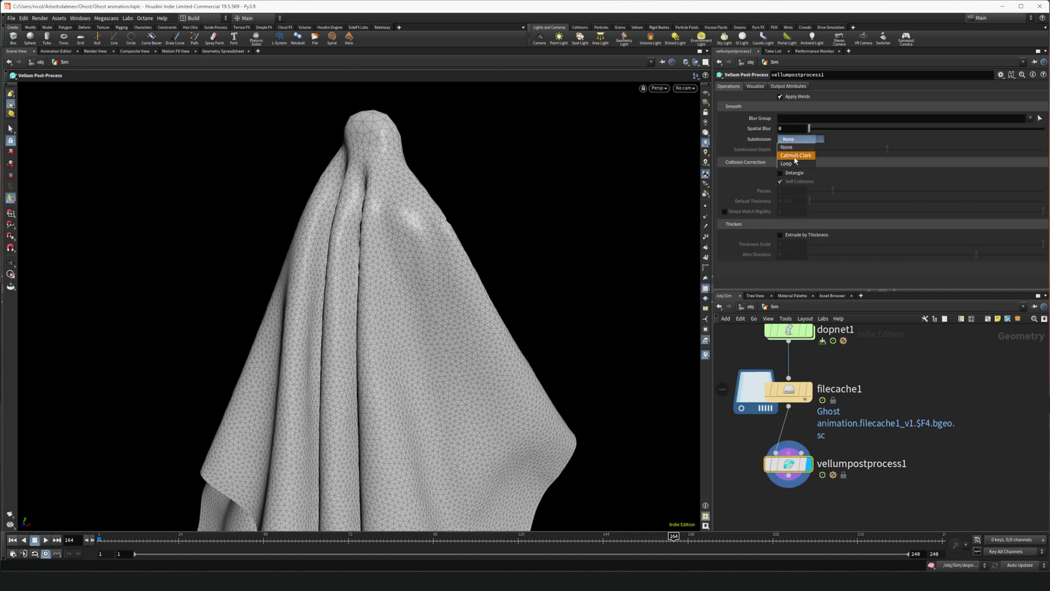
pyautogui.click(788, 163)
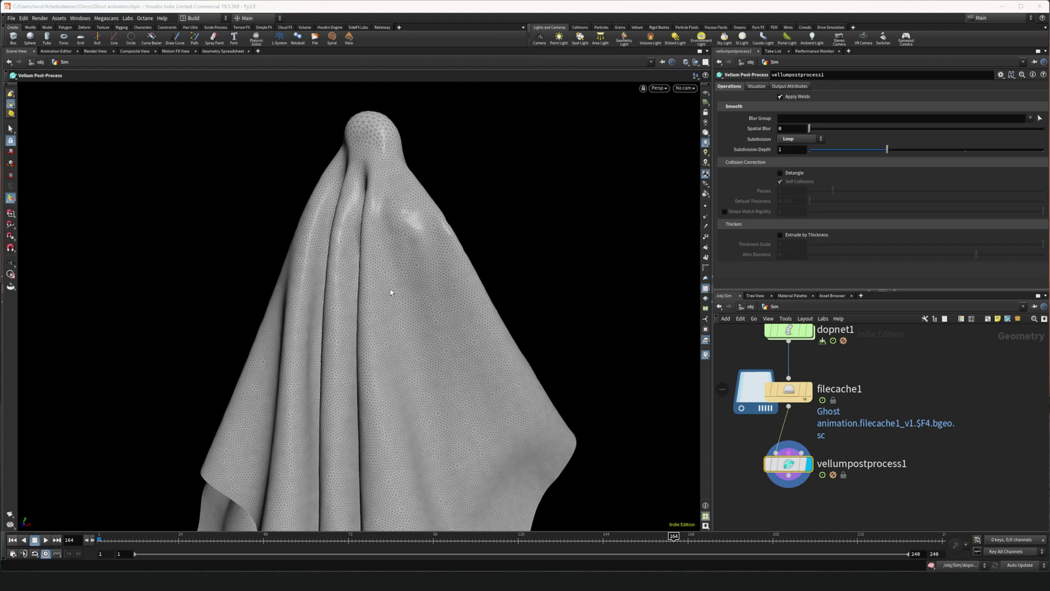
pyautogui.press('Escape')
pyautogui.moveTo(569, 253); pyautogui.dragTo(434, 246)
pyautogui.press('Return')
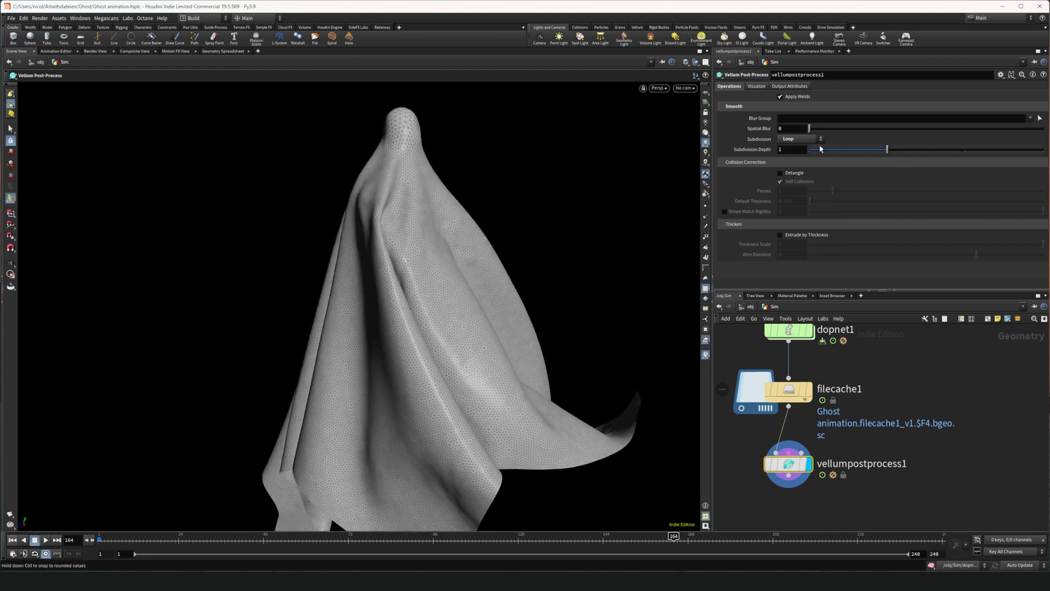
# - Set the Subdivision Depth of vellumpostprocess1 to 2 and check the refined mesh around the ghost's head
pyautogui.press('Escape')
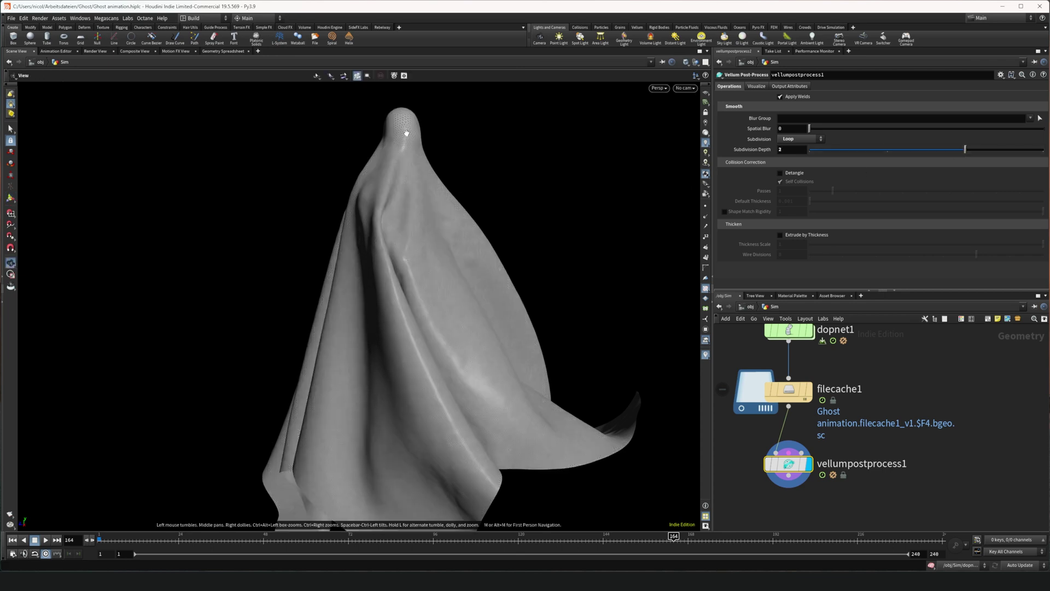
pyautogui.scroll(4, 404, 133)
pyautogui.moveTo(404, 133); pyautogui.dragTo(427, 208, button='middle')
pyautogui.scroll(-2, 428, 208)
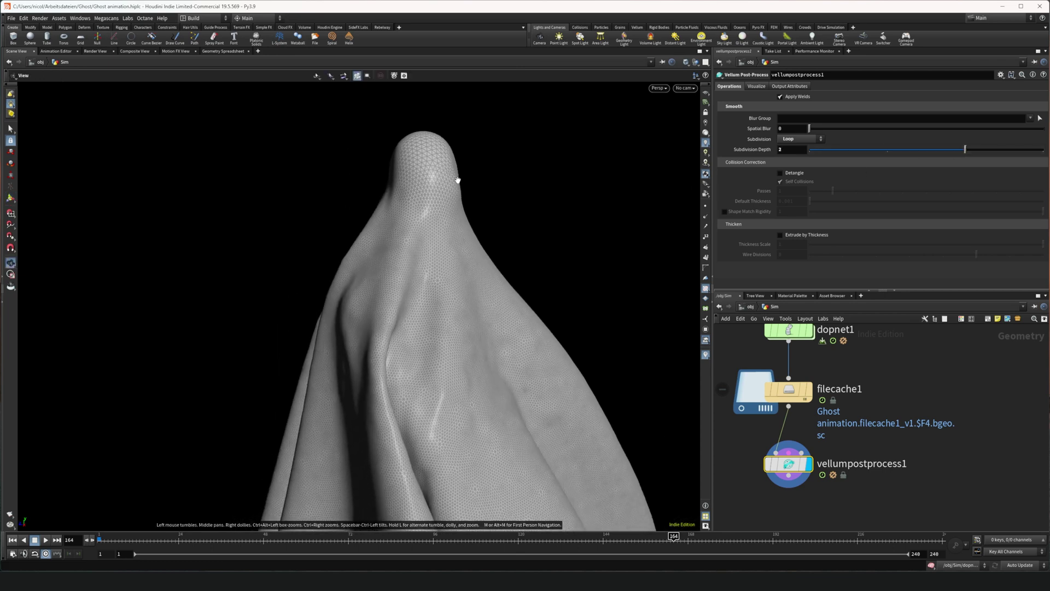
pyautogui.scroll(2, 460, 349)
pyautogui.moveTo(460, 349); pyautogui.dragTo(553, 405)
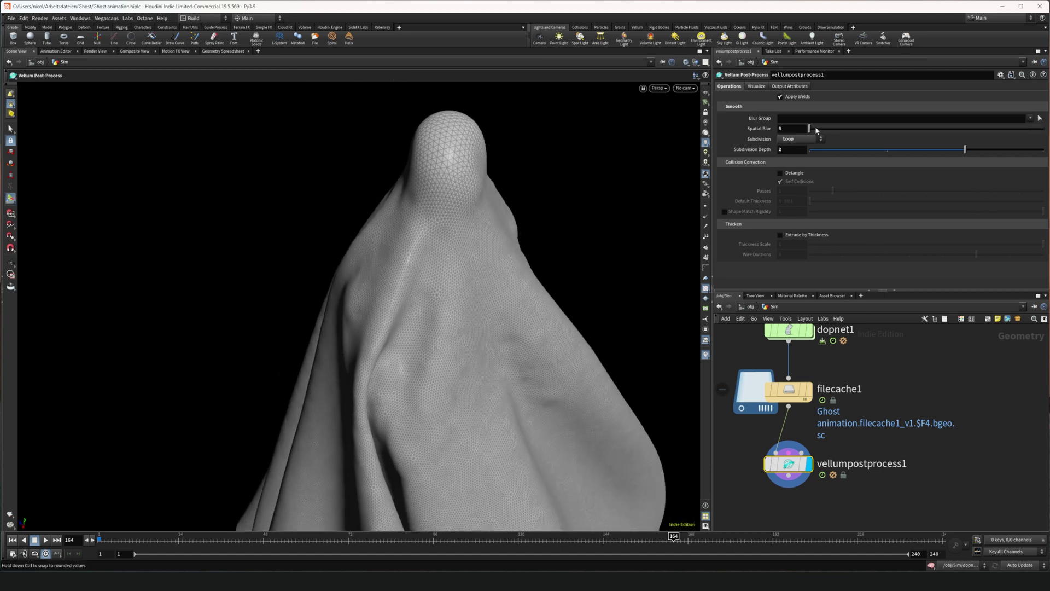
# - Raise the Spatial Blur of vellumpostprocess1 to about 0.114 and inspect the smoothed cloth folds
pyautogui.moveTo(816, 130); pyautogui.dragTo(837, 132)
pyautogui.press('space')
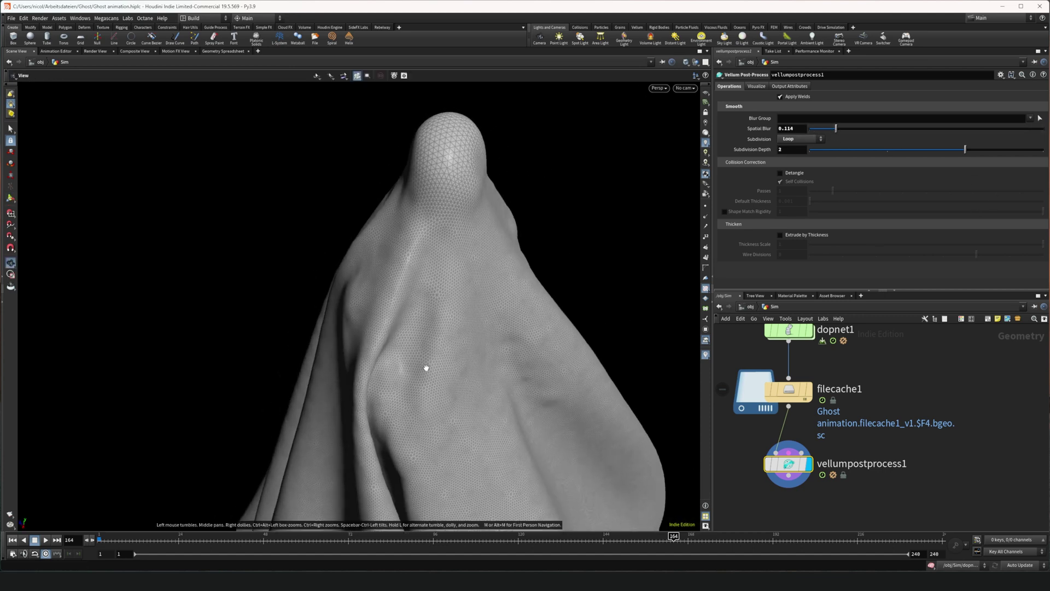
pyautogui.moveTo(448, 385); pyautogui.dragTo(494, 396)
pyautogui.moveTo(494, 396); pyautogui.dragTo(476, 237, button='middle')
pyautogui.scroll(-5, 477, 237)
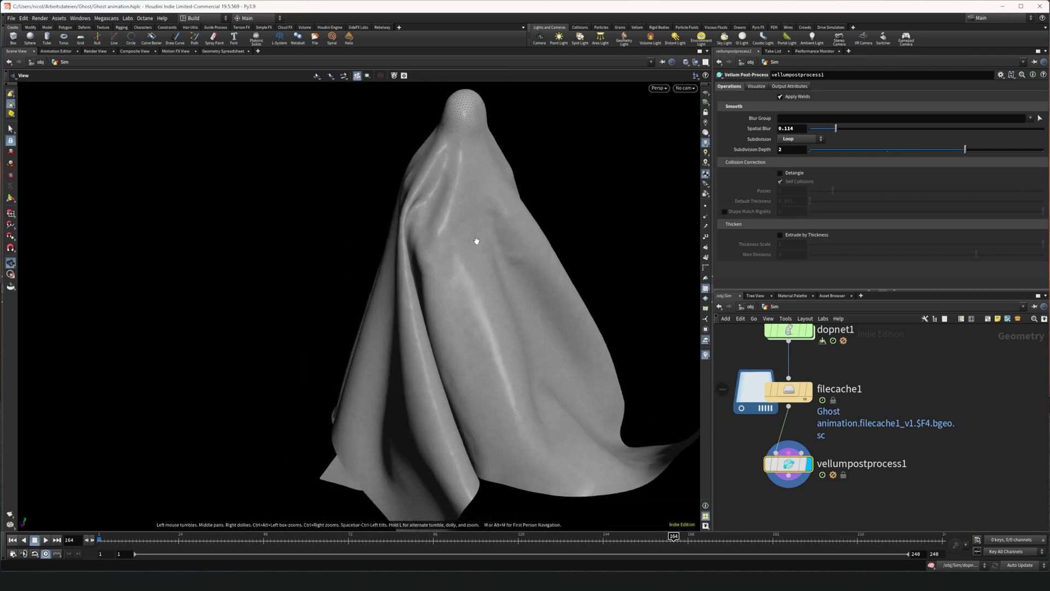
pyautogui.moveTo(494, 290); pyautogui.dragTo(421, 257)
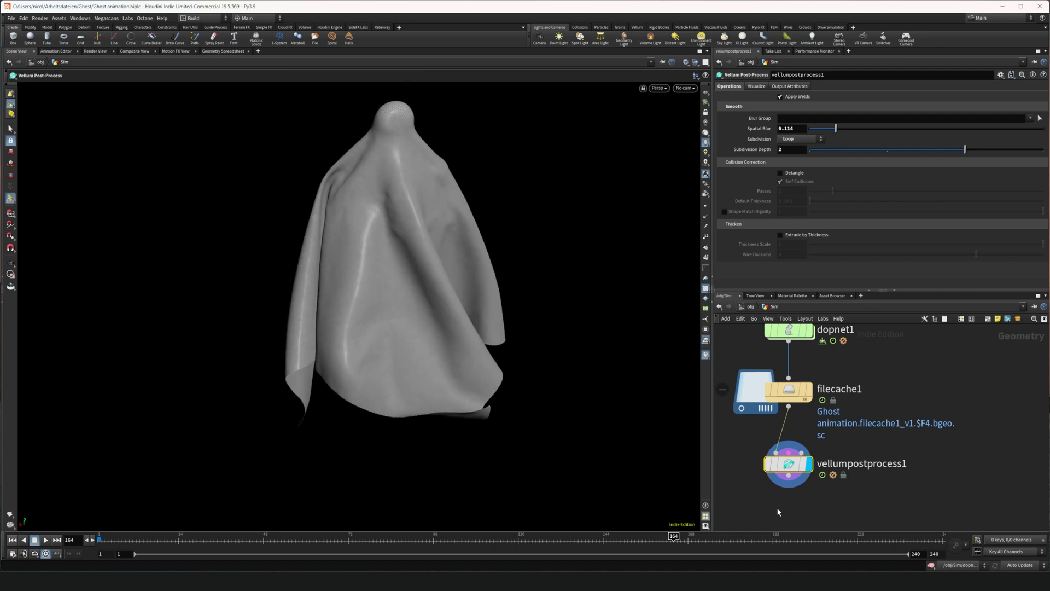
# - Add a ROP Alembic Output node connected below vellumpostprocess1
pyautogui.press('Tab')
pyautogui.write('alembic')
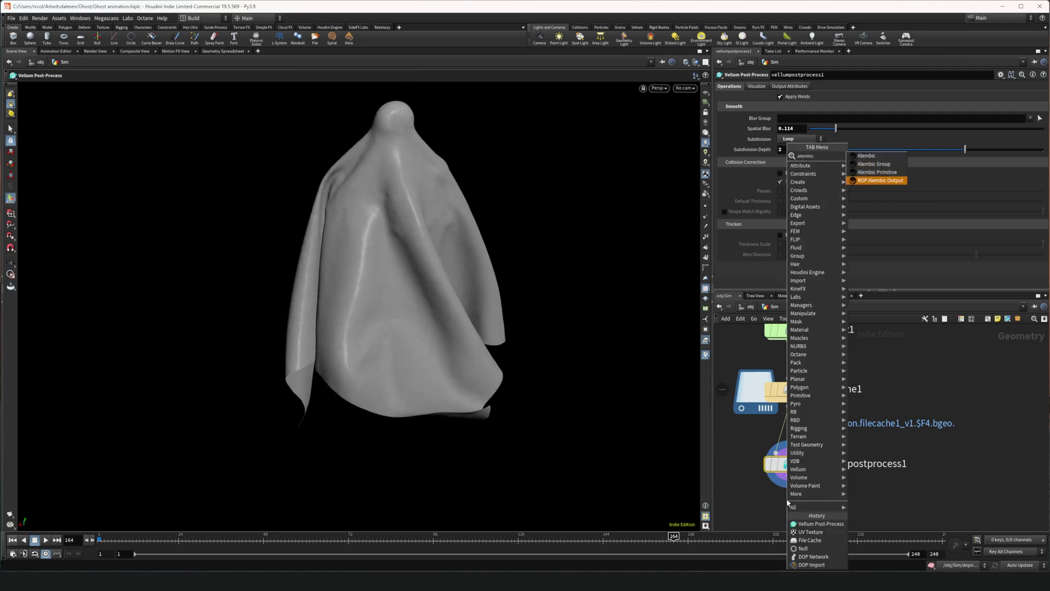
pyautogui.press('Return')
pyautogui.click(788, 502)
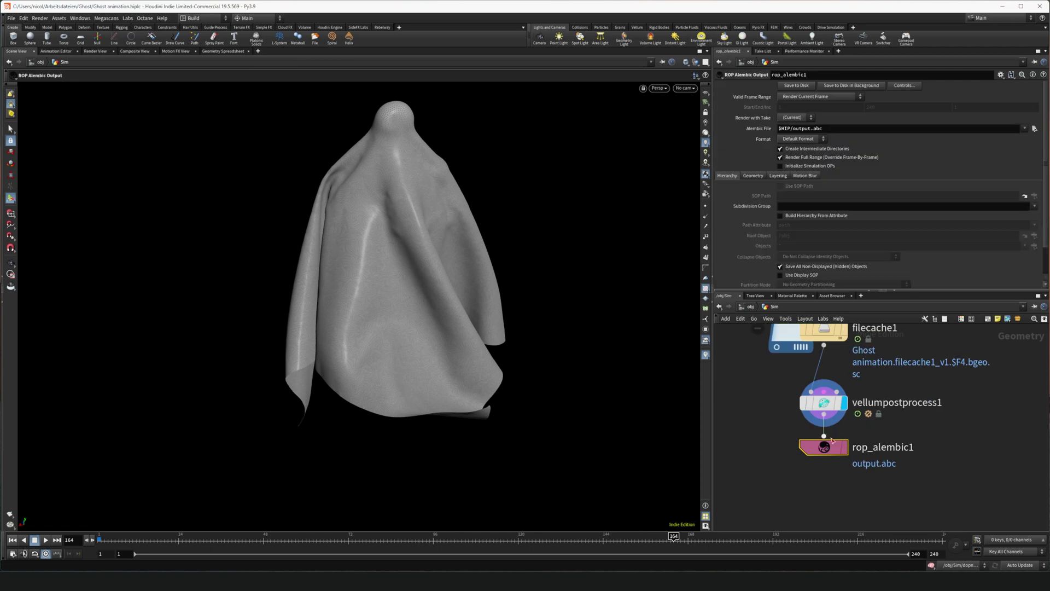
# - Set the Valid Frame Range of rop_alembic1 to Render Frame Range and review its remaining export options
pyautogui.click(823, 96)
pyautogui.click(827, 115)
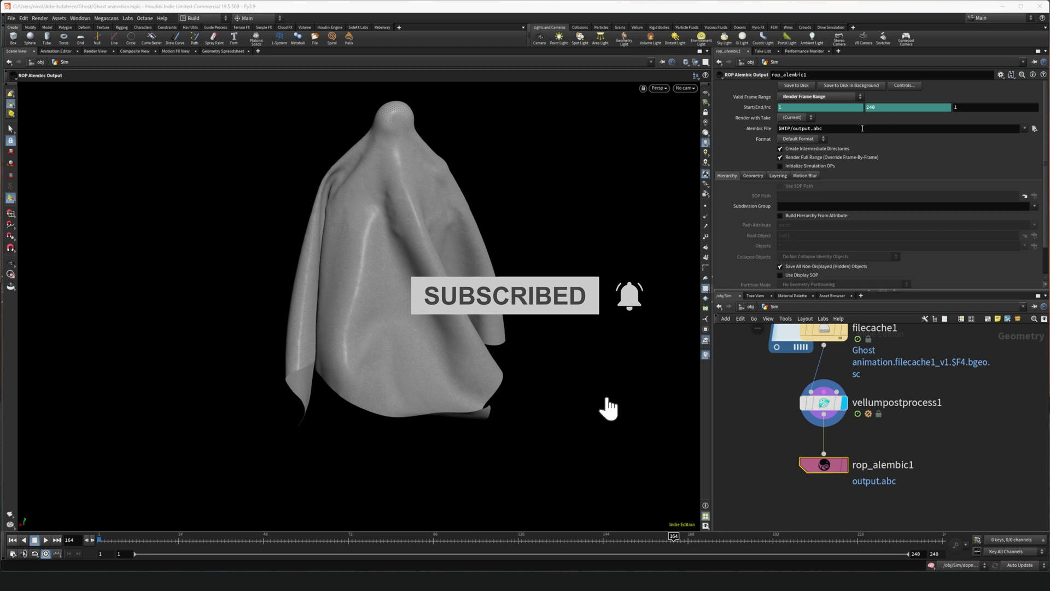
pyautogui.scroll(-3, 883, 151)
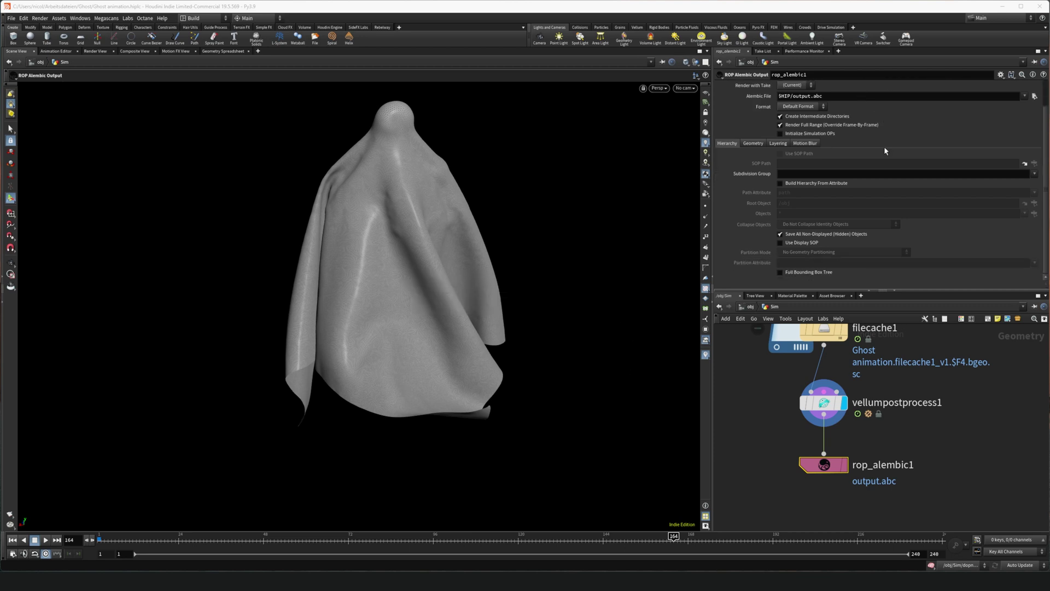